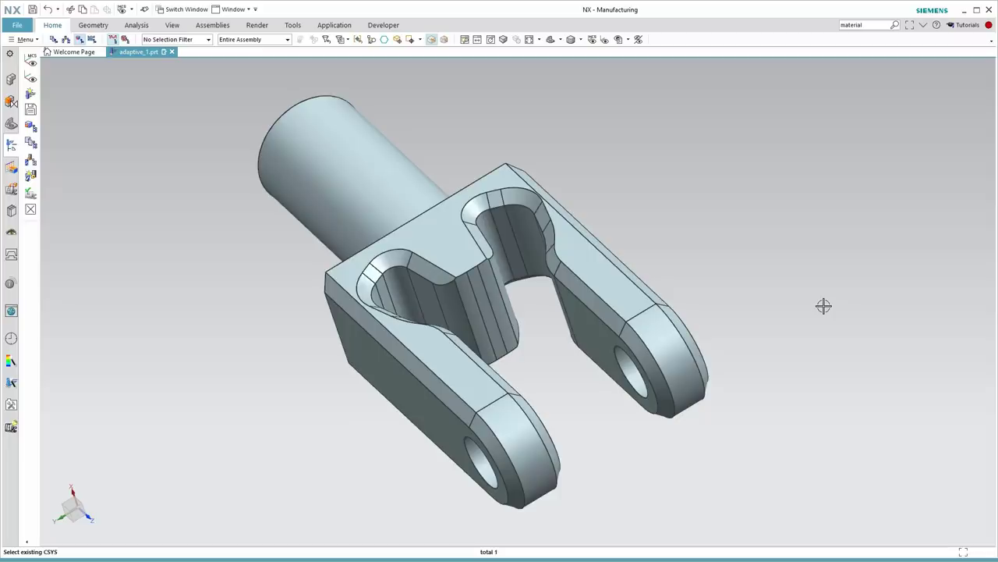
# Display the existing PLANAR_MILL tool path and open that operation's settings.
pyautogui.moveTo(824, 306); pyautogui.dragTo(855, 296, button='middle')
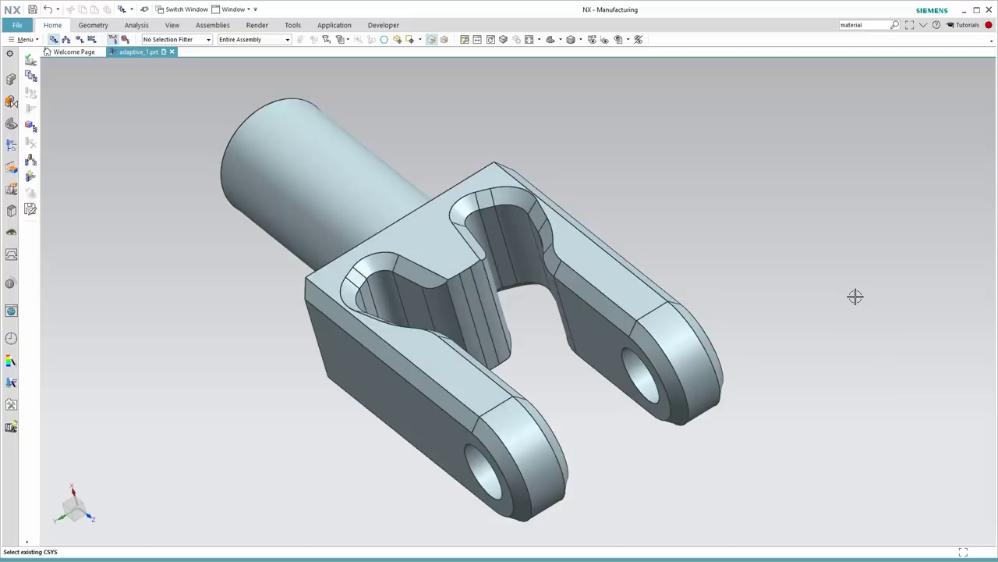
pyautogui.moveTo(791, 176); pyautogui.dragTo(795, 167, button='middle')
pyautogui.click(11, 144)
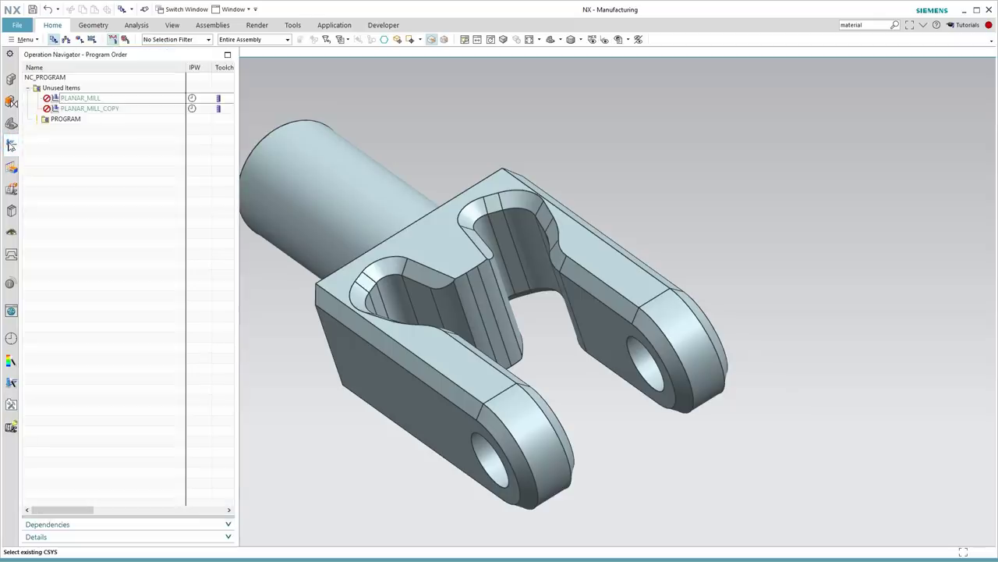
pyautogui.click(74, 99)
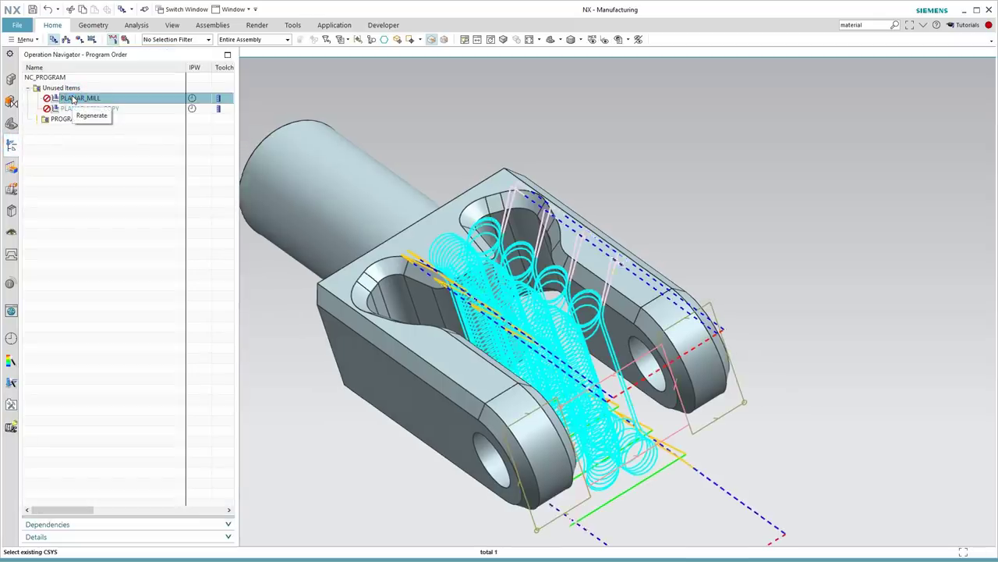
pyautogui.doubleClick(73, 98)
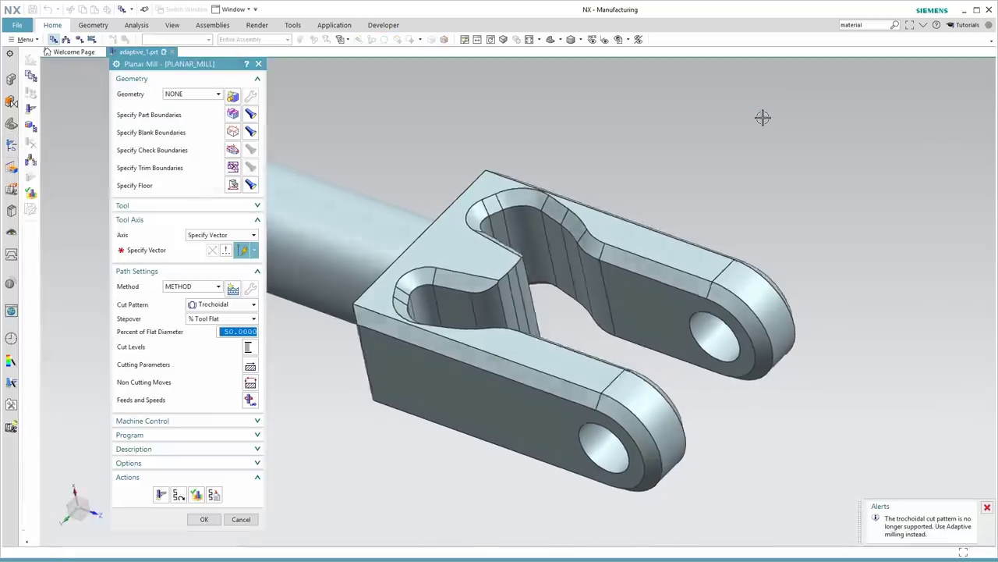
# Display the part boundaries and blank boundaries of the PLANAR_MILL operation on the fork end of the part.
pyautogui.moveTo(763, 117); pyautogui.dragTo(375, 156, button='middle')
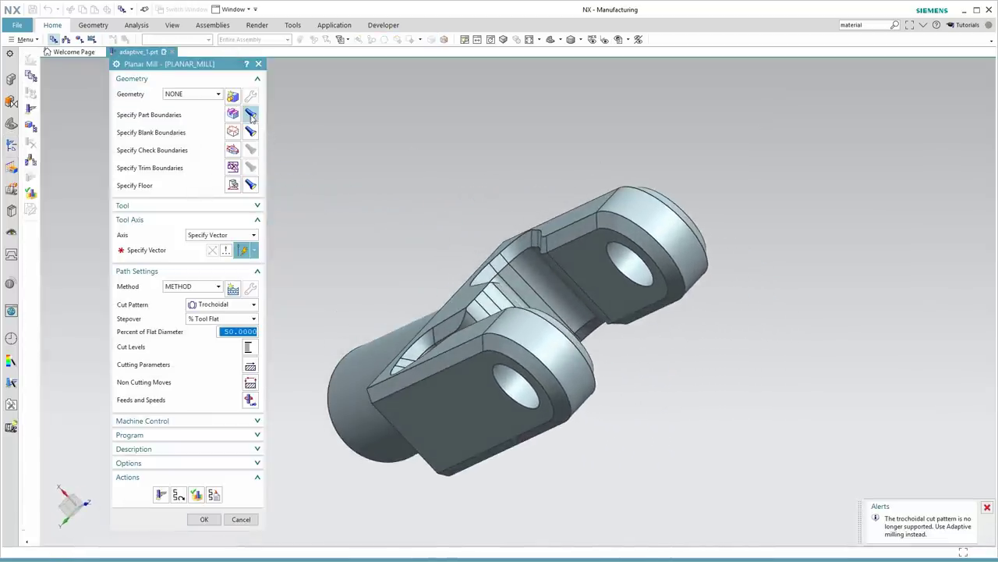
pyautogui.click(251, 116)
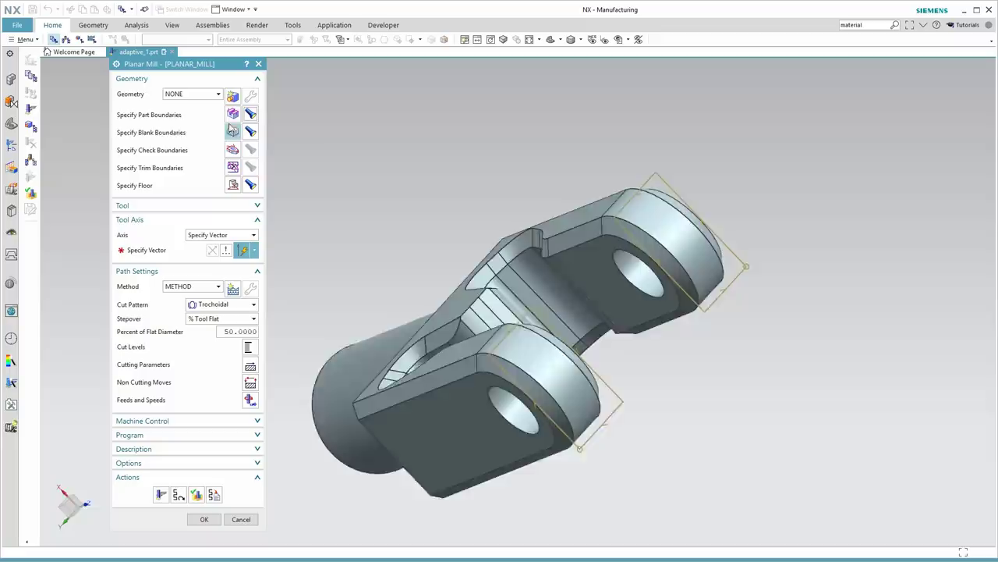
pyautogui.moveTo(624, 188); pyautogui.dragTo(742, 189, button='middle')
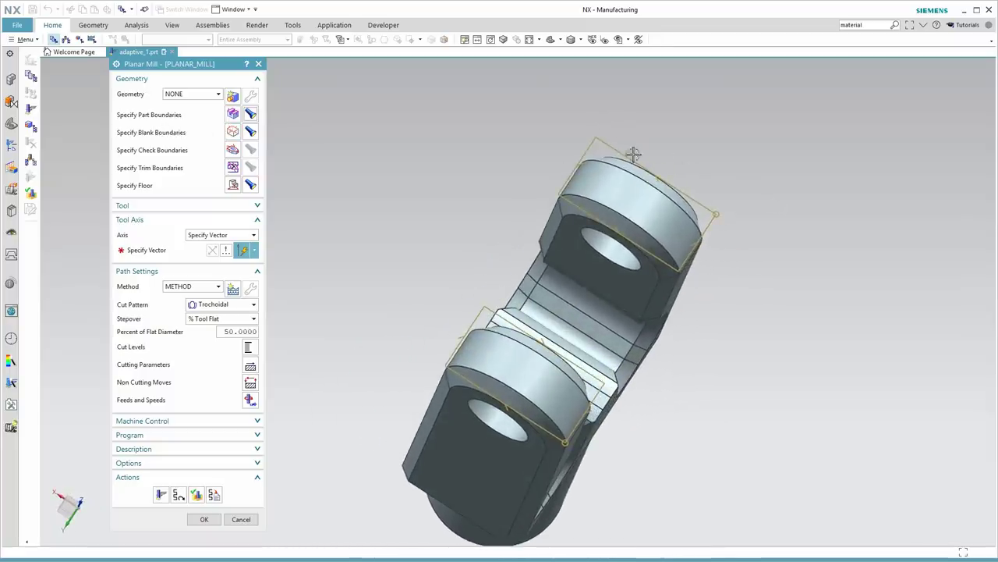
pyautogui.moveTo(684, 206); pyautogui.dragTo(430, 238, button='middle')
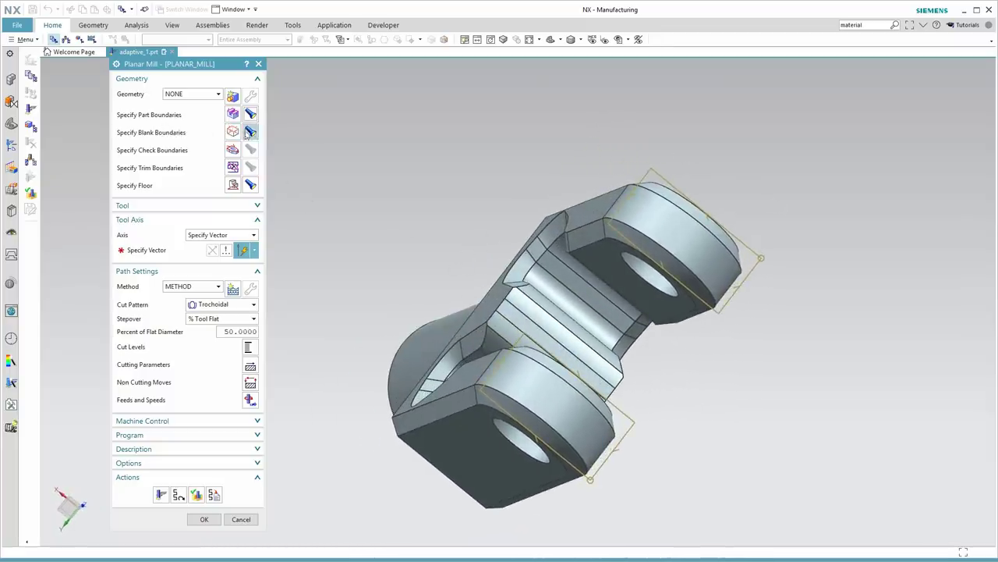
pyautogui.click(251, 132)
pyautogui.moveTo(503, 240); pyautogui.dragTo(623, 260, button='middle')
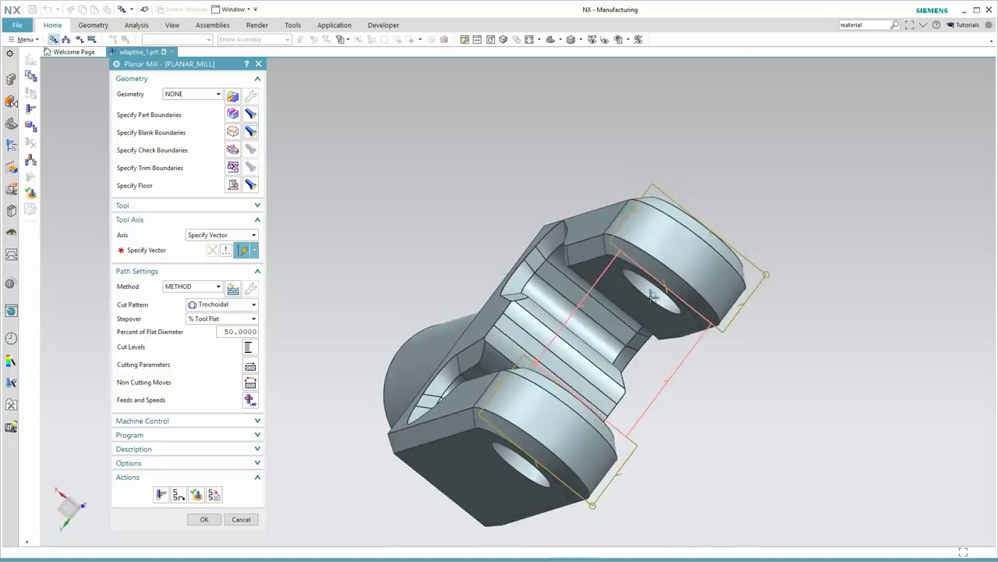
# Verify the PLANAR_MILL tool path, inspect its trochoidal loops between the fork arms, and leave the operation without changes.
pyautogui.click(196, 494)
pyautogui.moveTo(273, 414); pyautogui.dragTo(762, 429, button='middle')
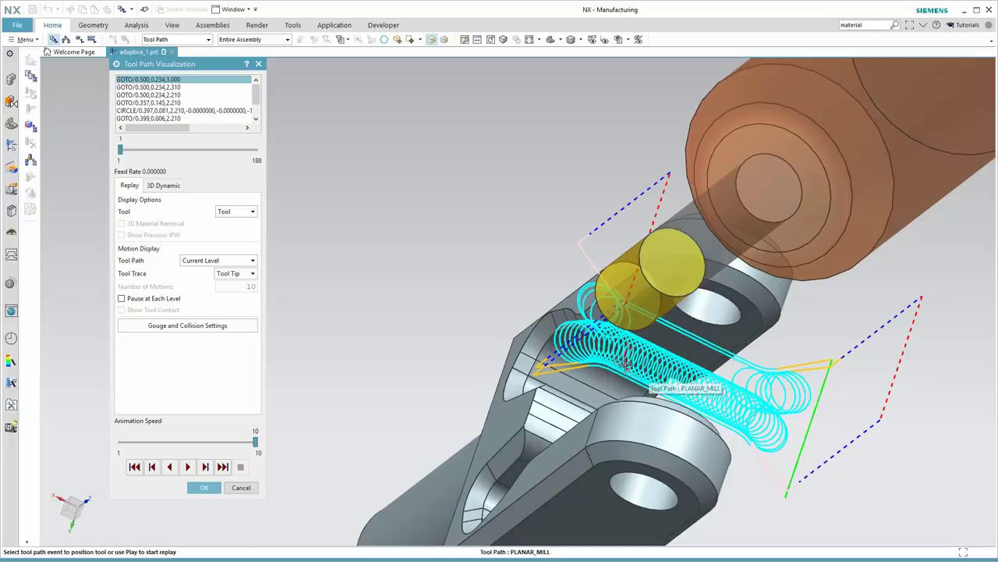
pyautogui.moveTo(807, 429); pyautogui.dragTo(832, 399, button='middle')
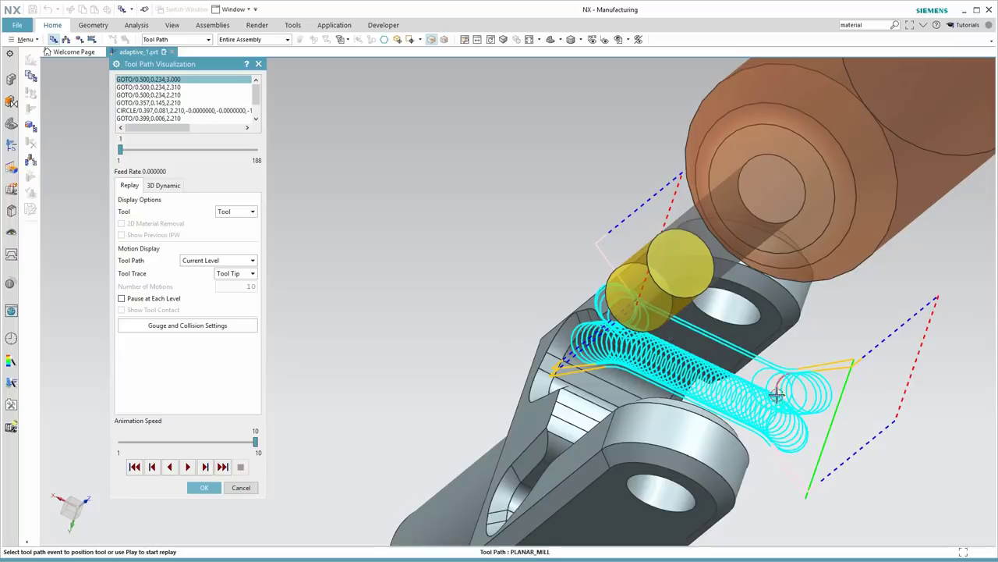
pyautogui.moveTo(749, 416); pyautogui.dragTo(674, 364, button='middle')
pyautogui.scroll(4, 674, 364)
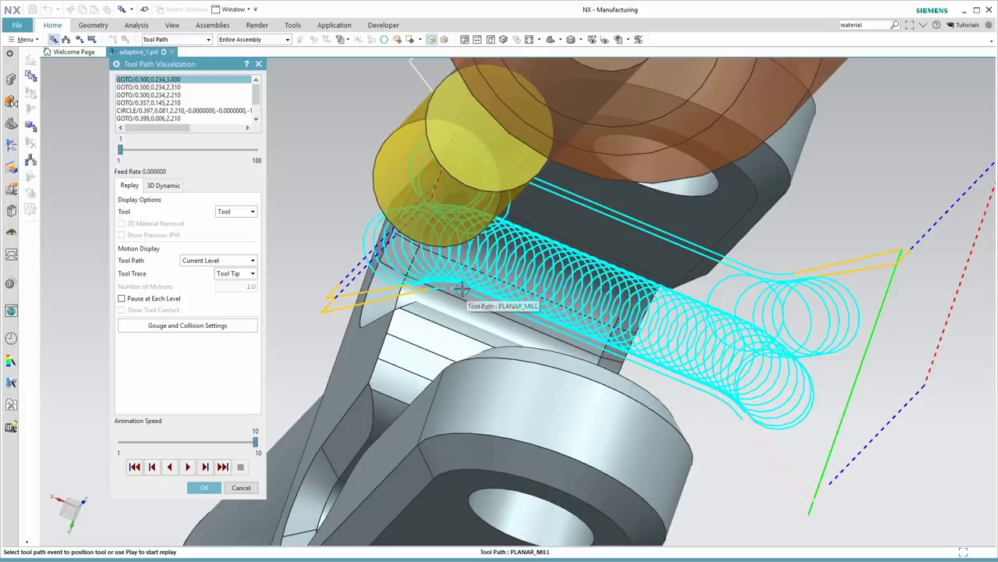
pyautogui.scroll(-3, 725, 422)
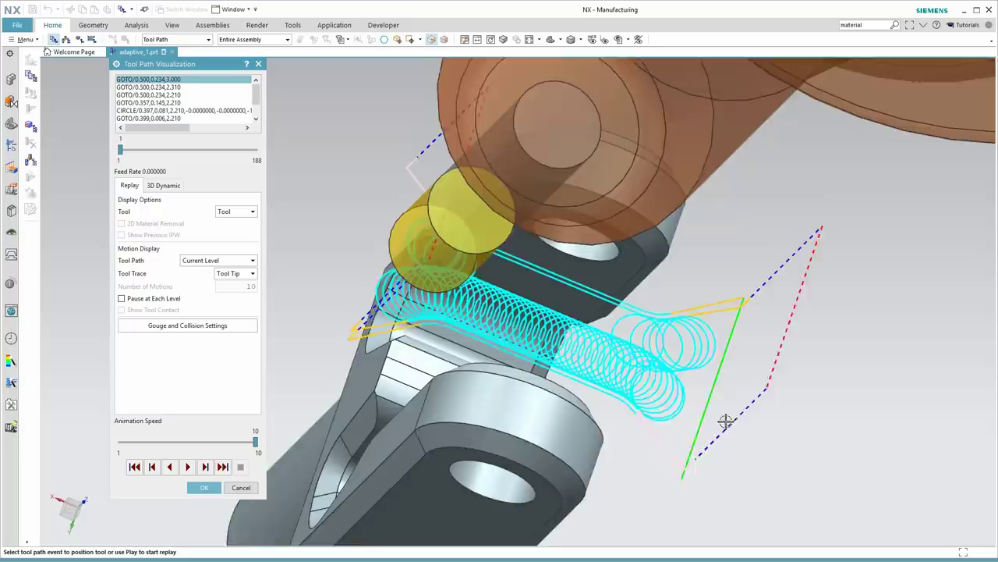
pyautogui.moveTo(724, 421); pyautogui.dragTo(724, 421, button='middle')
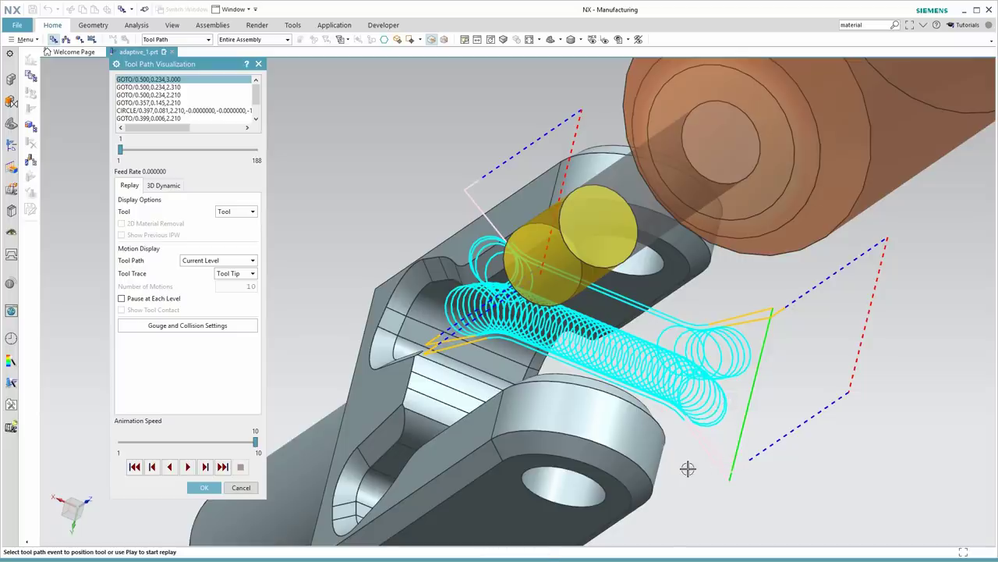
pyautogui.moveTo(669, 473); pyautogui.dragTo(664, 455, button='middle')
pyautogui.scroll(-2, 425, 535)
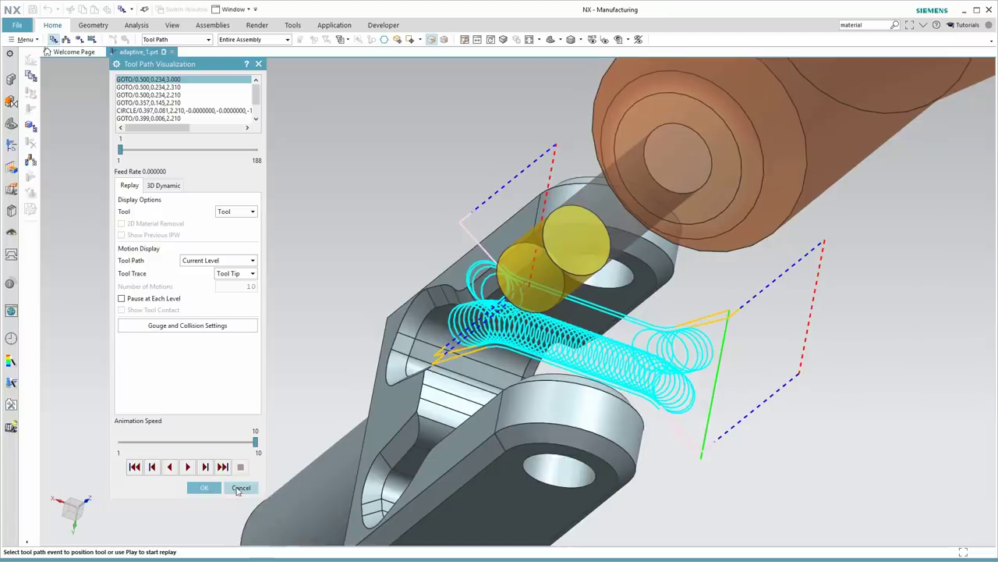
pyautogui.click(240, 488)
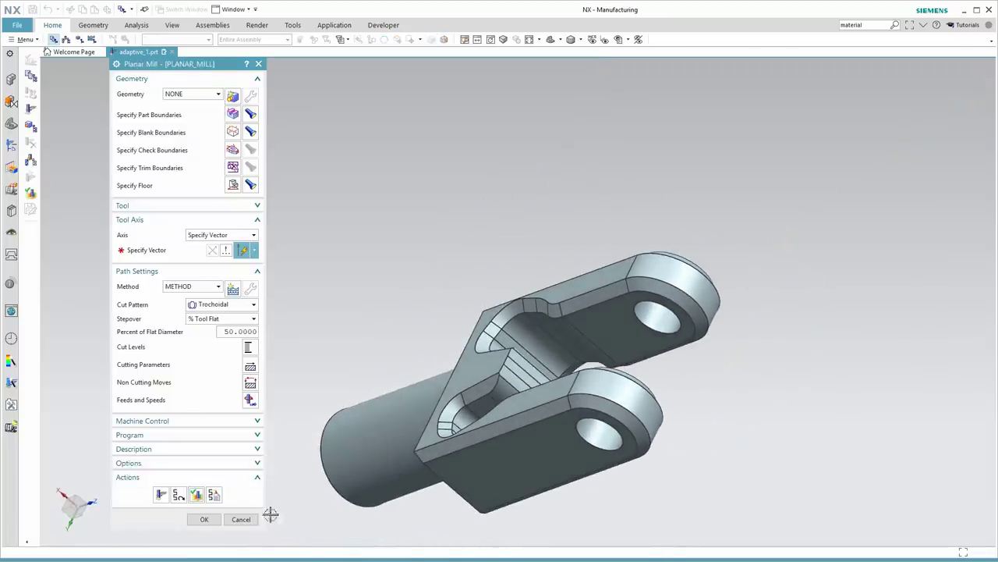
pyautogui.click(254, 519)
# Display the PLANAR_MILL_COPY tool path and examine how it runs inside the pocket beside the fork arm.
pyautogui.click(11, 145)
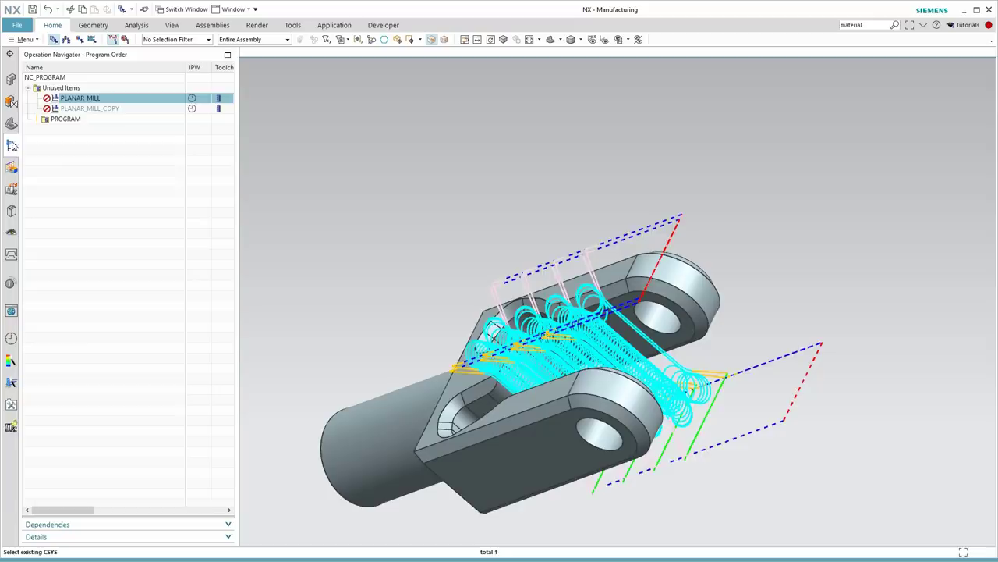
pyautogui.click(86, 109)
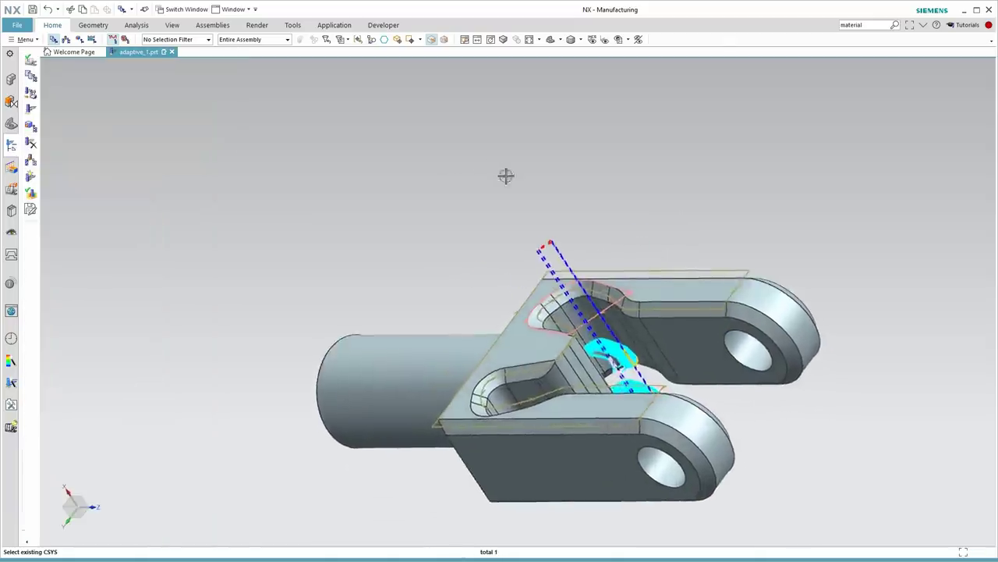
pyautogui.scroll(5, 647, 184)
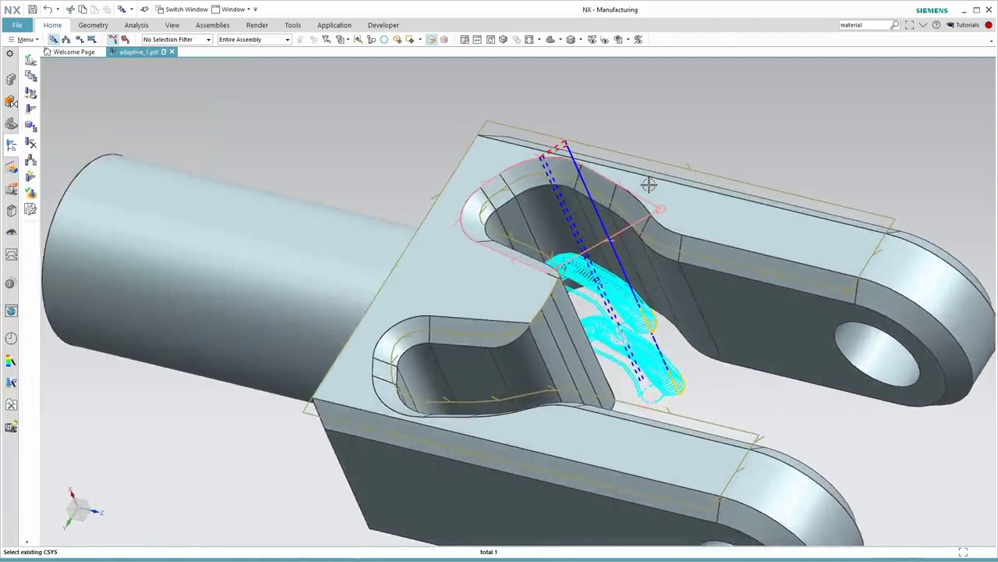
pyautogui.scroll(1, 675, 197)
pyautogui.moveTo(677, 200); pyautogui.dragTo(664, 298, button='middle')
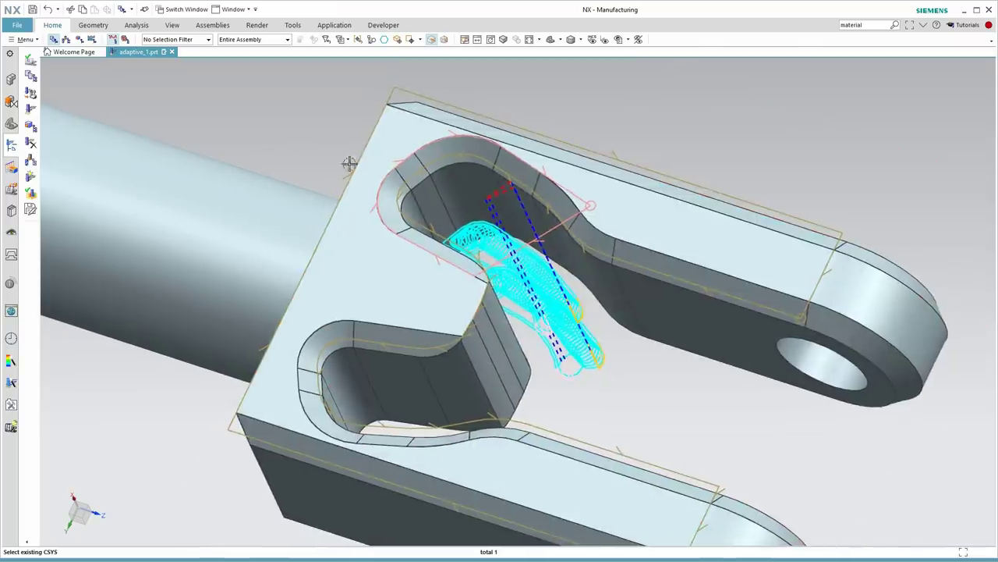
pyautogui.scroll(-1, 363, 138)
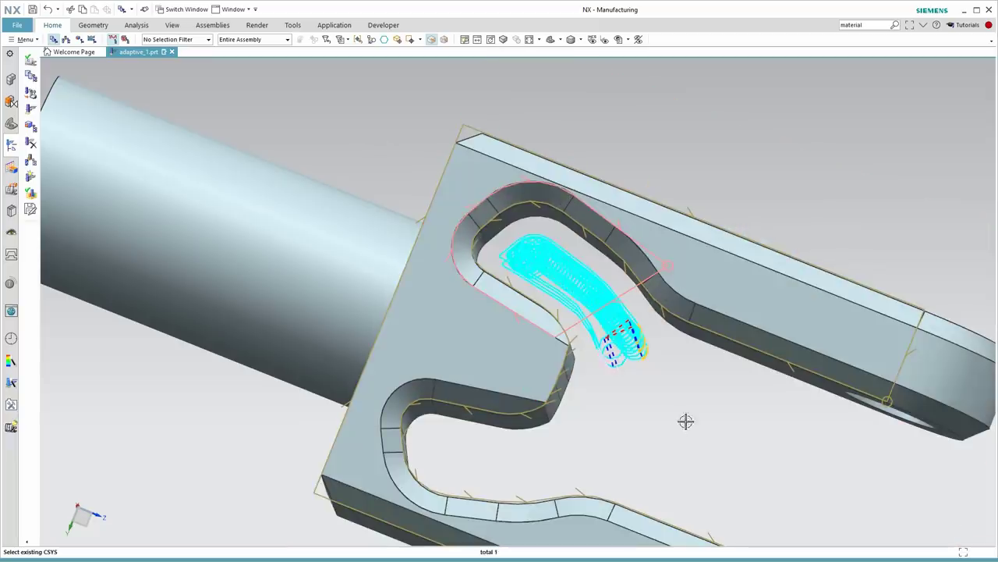
pyautogui.moveTo(376, 128); pyautogui.dragTo(342, 140, button='middle')
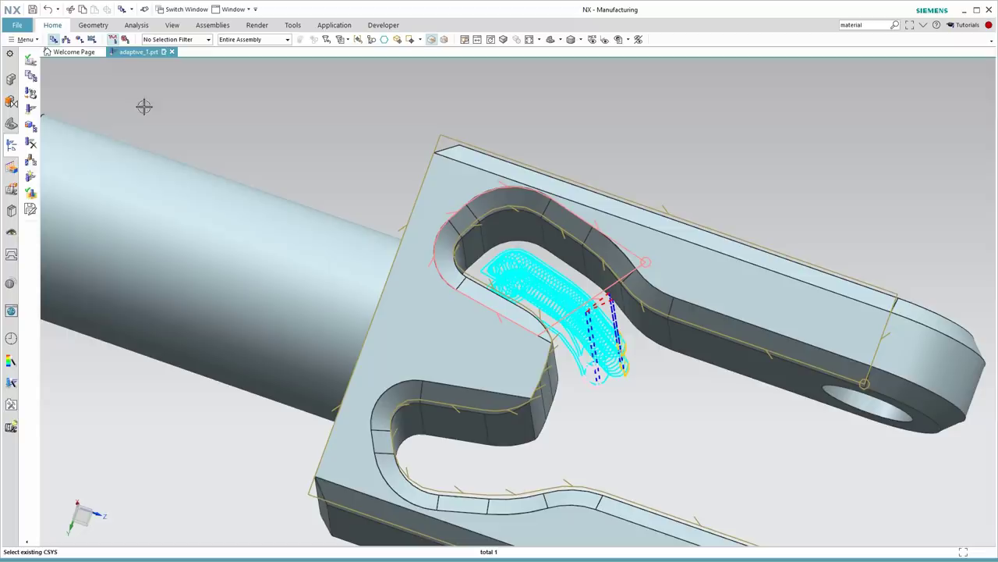
# List the operations by geometry, display the blank defined in WORKPIECE, and leave its settings unchanged.
pyautogui.click(13, 146)
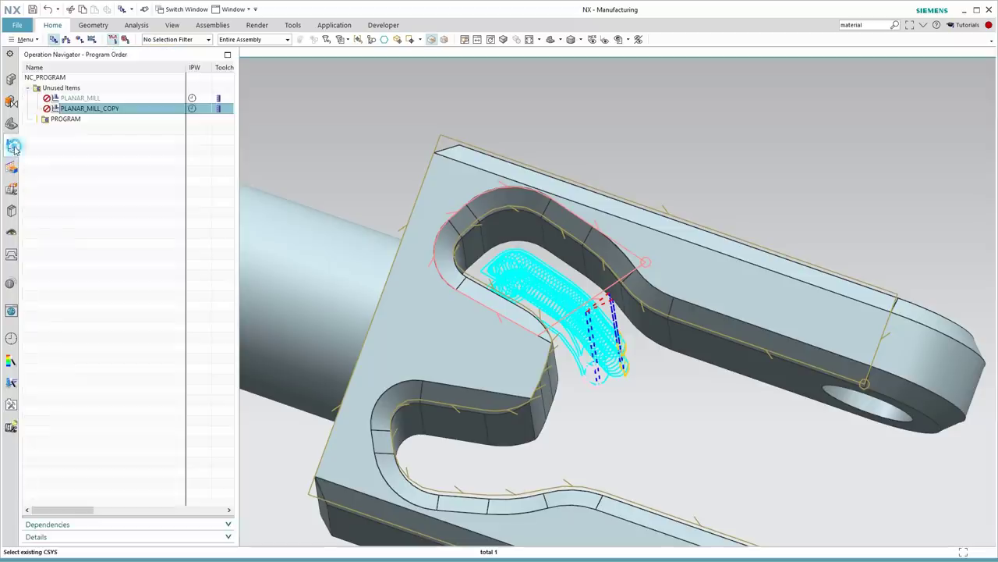
pyautogui.click(78, 39)
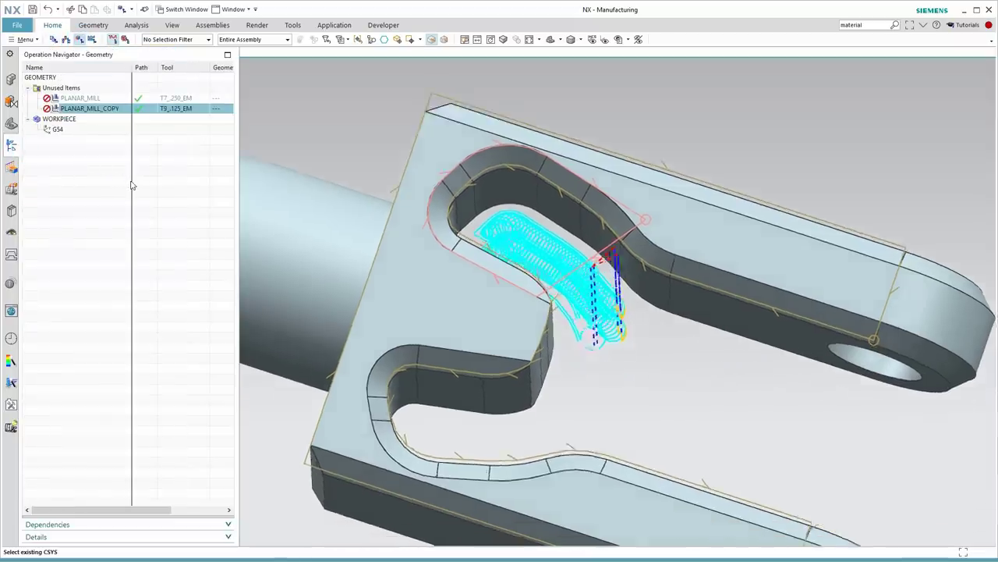
pyautogui.click(60, 121)
pyautogui.doubleClick(60, 121)
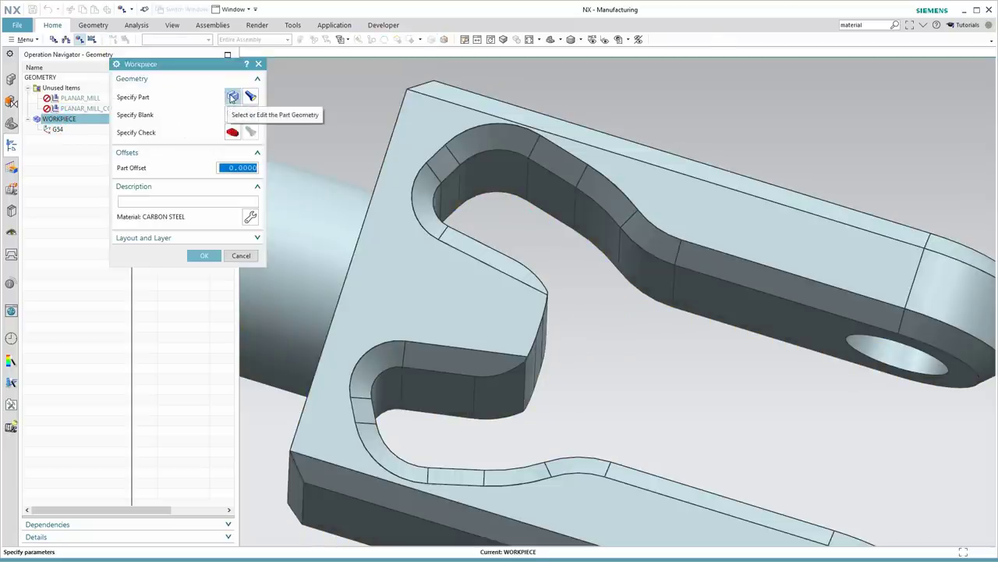
pyautogui.click(250, 114)
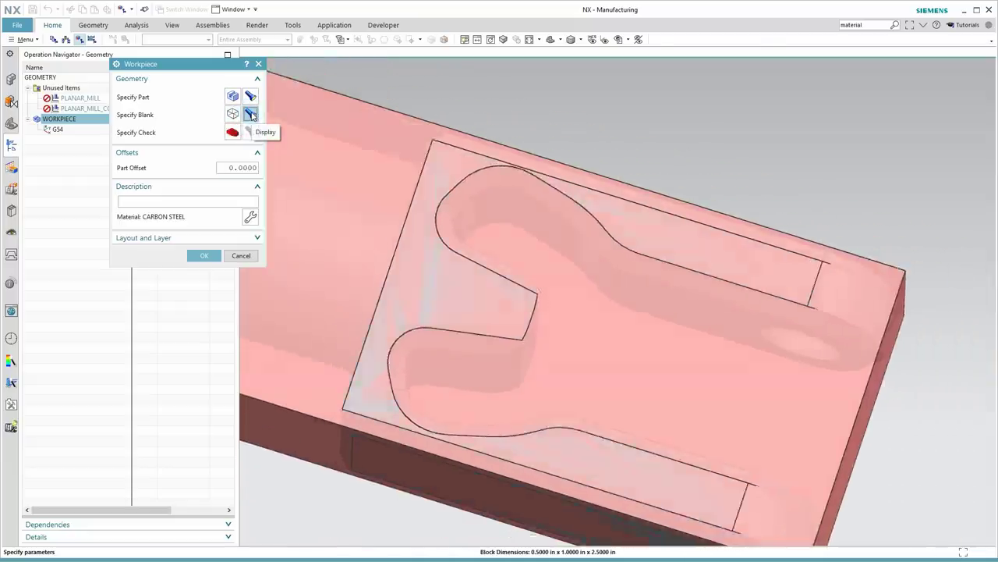
pyautogui.click(241, 255)
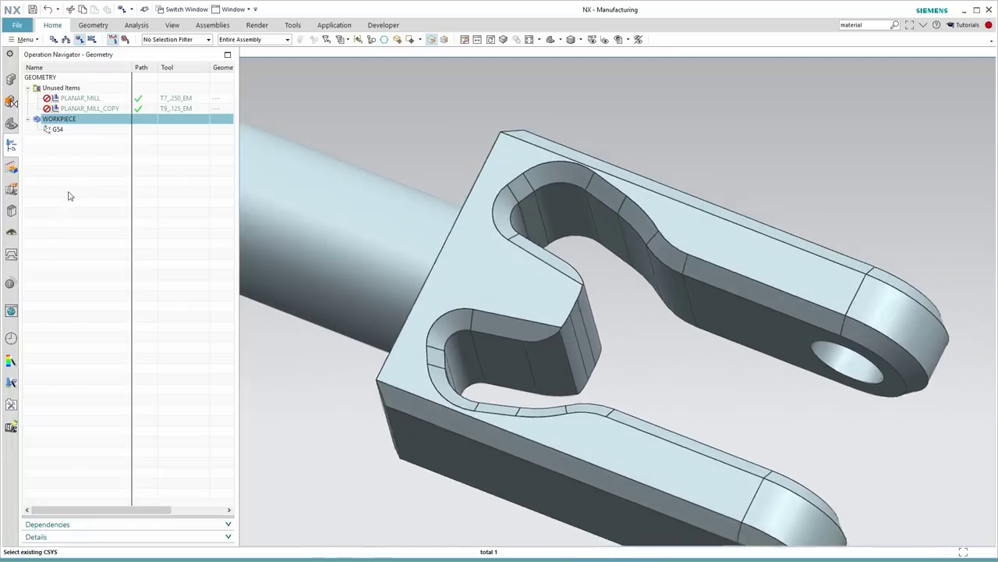
# Create an Adaptive Milling operation of type mill_contour using tool T7_.250_EM and geometry G54.
pyautogui.click(52, 25)
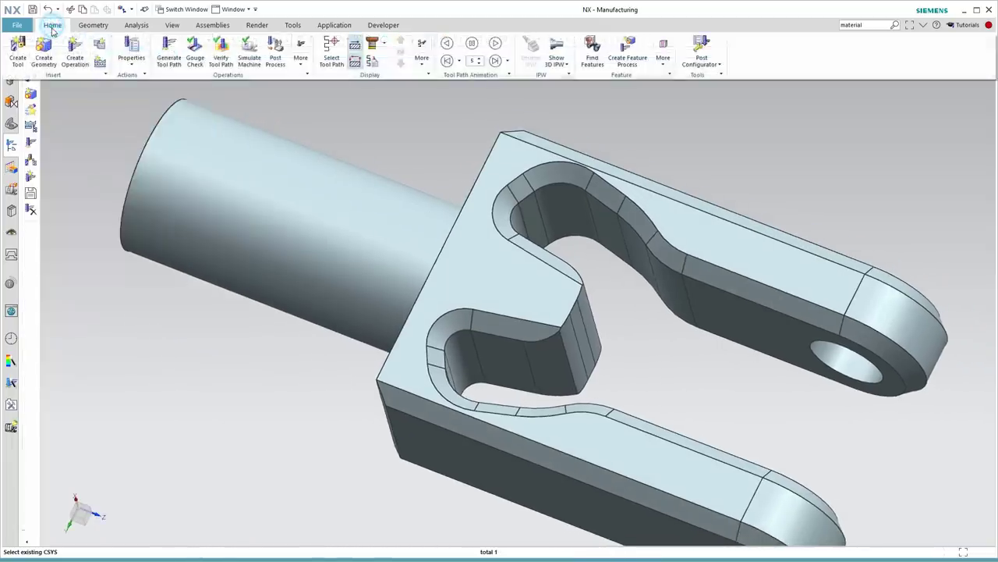
pyautogui.click(75, 50)
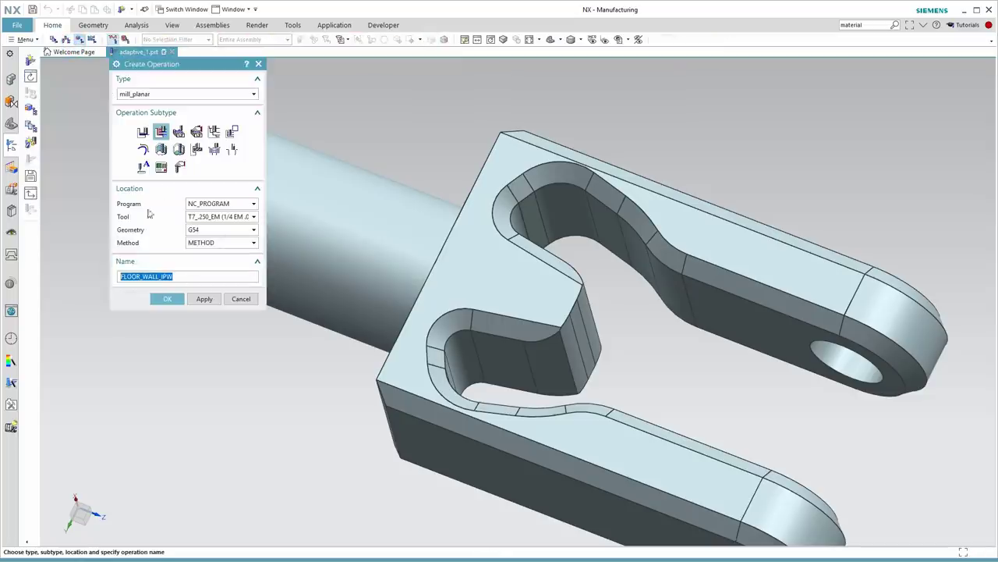
pyautogui.click(172, 94)
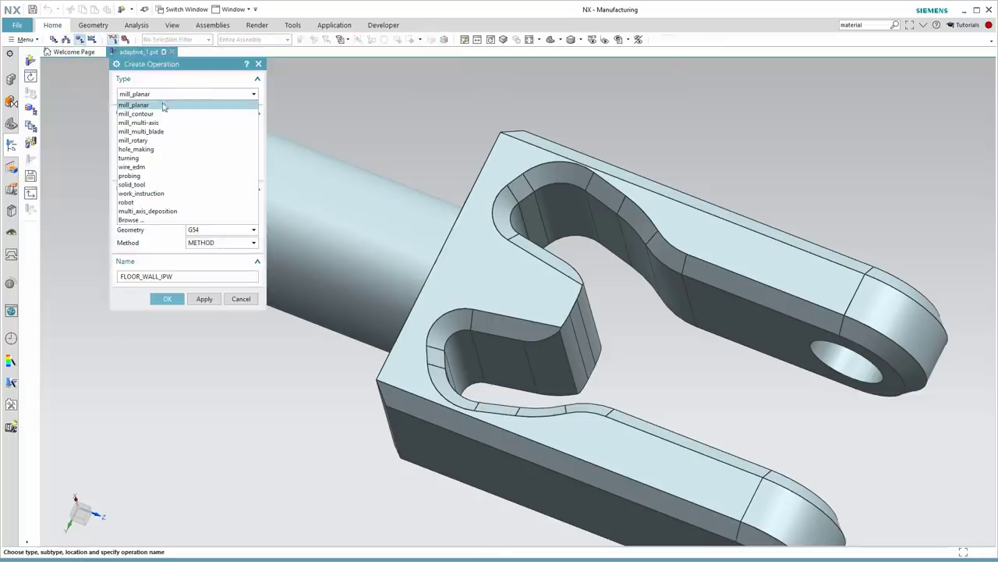
pyautogui.click(175, 114)
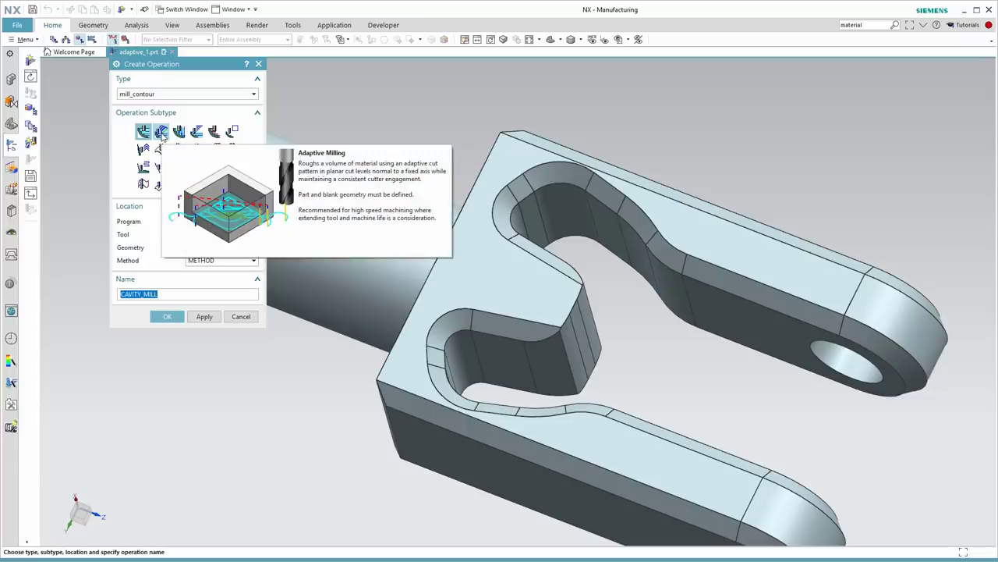
pyautogui.click(162, 132)
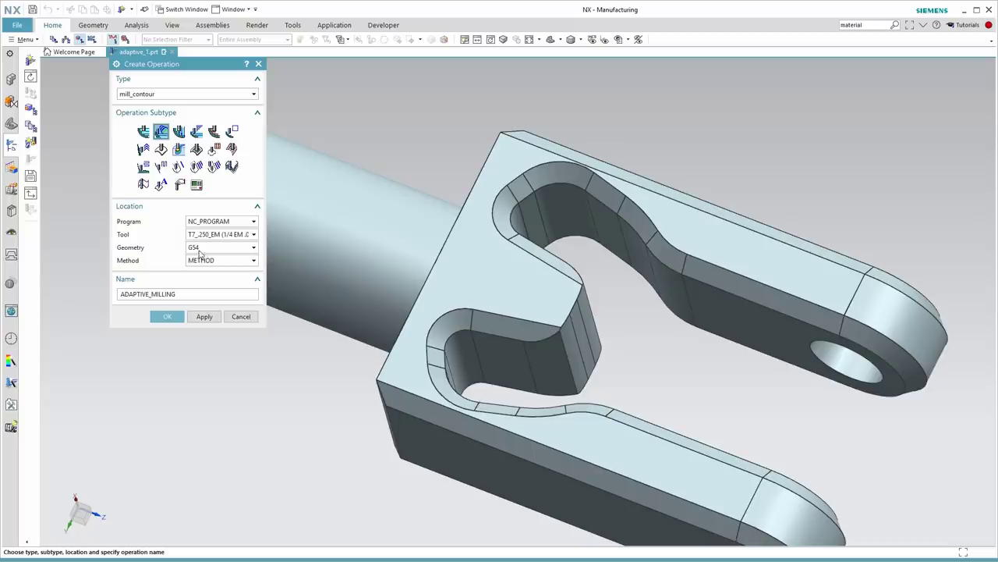
pyautogui.click(168, 316)
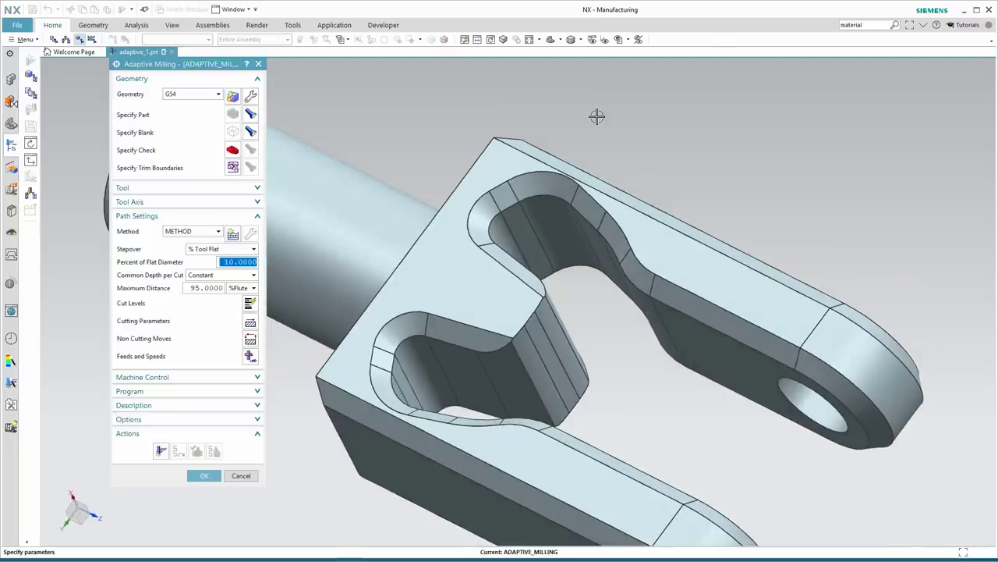
# Check the operation's +ZM tool axis against the displayed machine coordinate system and hide the coordinate system again.
pyautogui.moveTo(360, 77); pyautogui.dragTo(383, 88, button='middle')
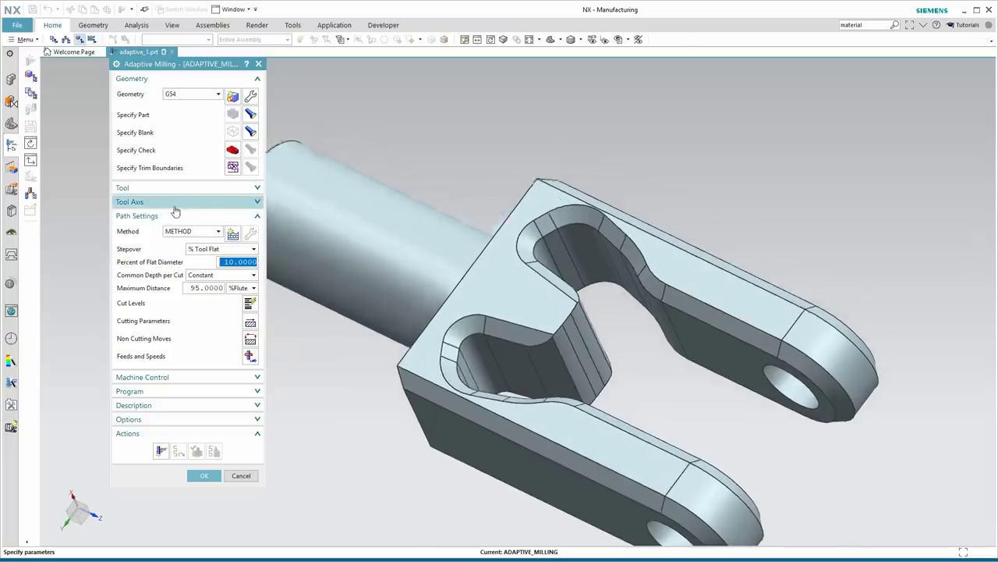
pyautogui.click(173, 202)
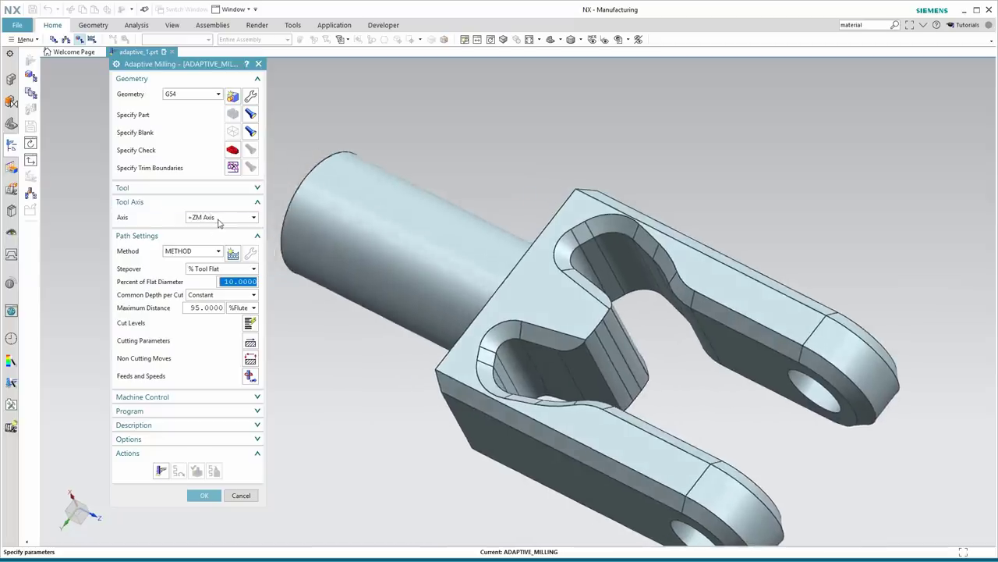
pyautogui.click(593, 41)
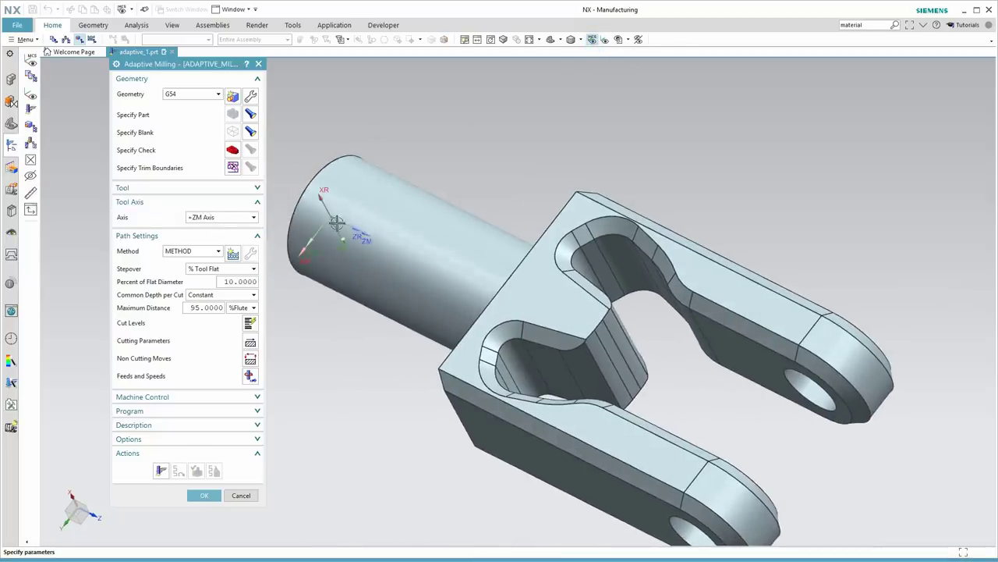
pyautogui.moveTo(768, 284); pyautogui.dragTo(529, 285, button='middle')
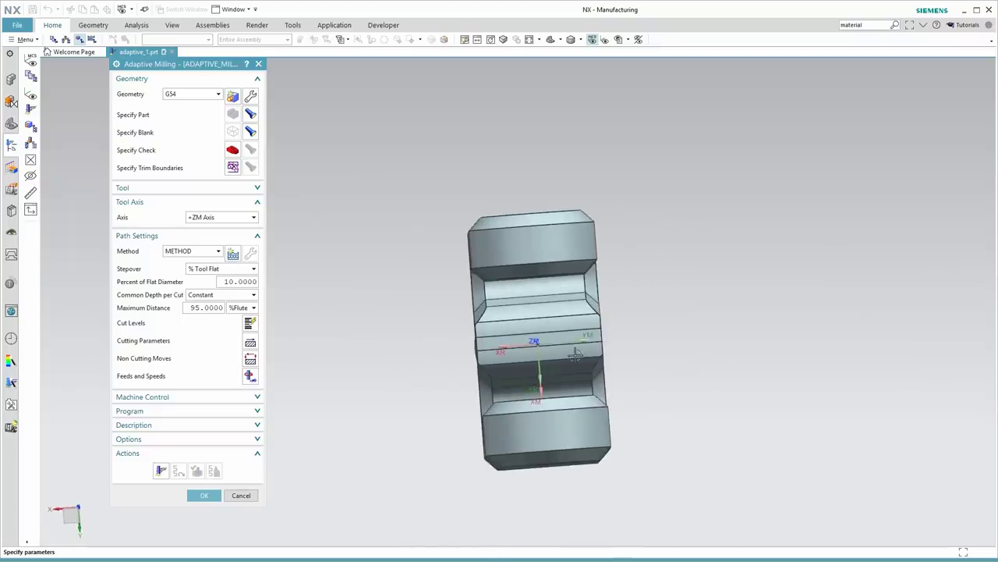
pyautogui.moveTo(580, 336); pyautogui.dragTo(413, 321, button='middle')
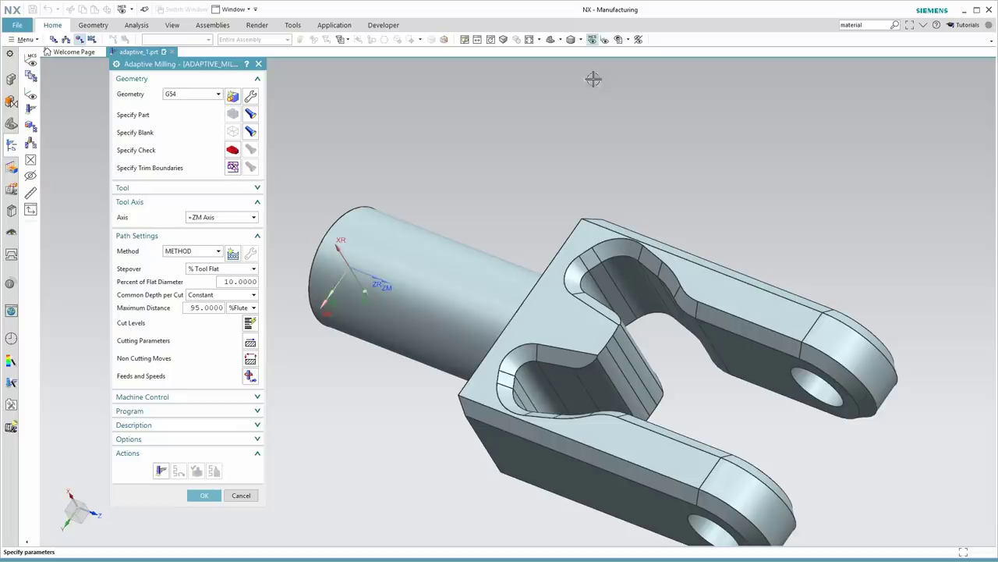
pyautogui.click(593, 41)
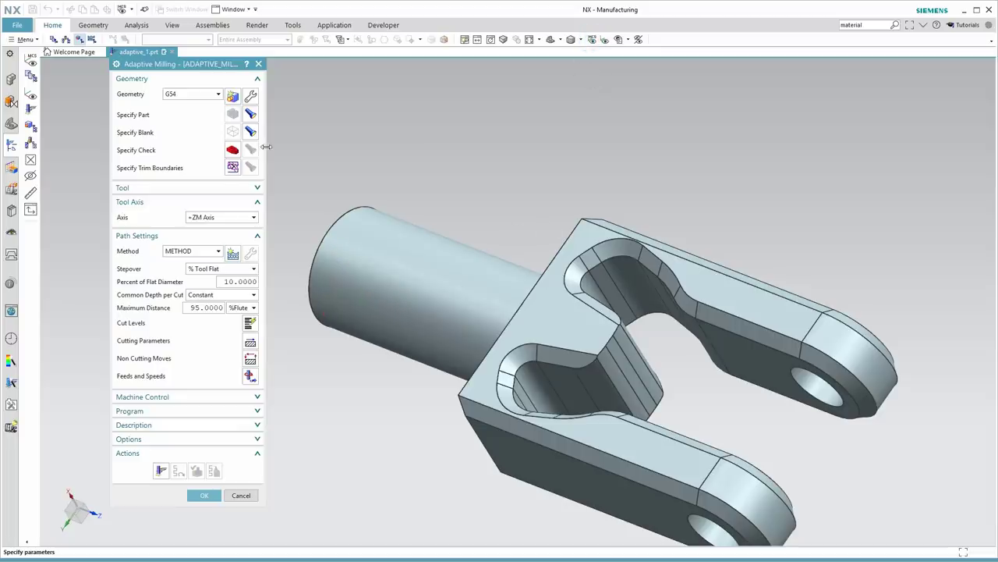
# Generate the Adaptive Milling tool path and inspect its cut levels along the fork arms.
pyautogui.scroll(-2, 339, 372)
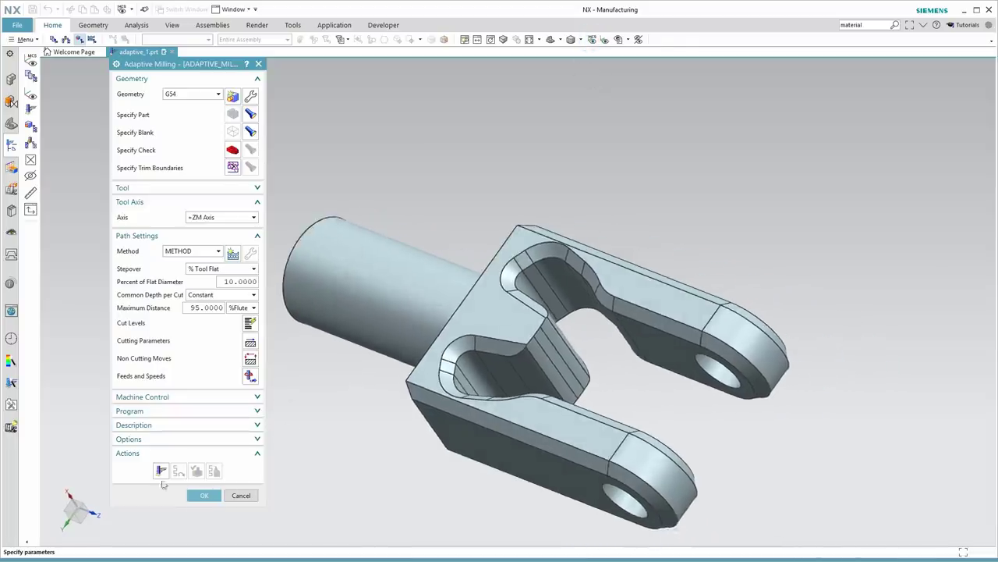
pyautogui.click(162, 471)
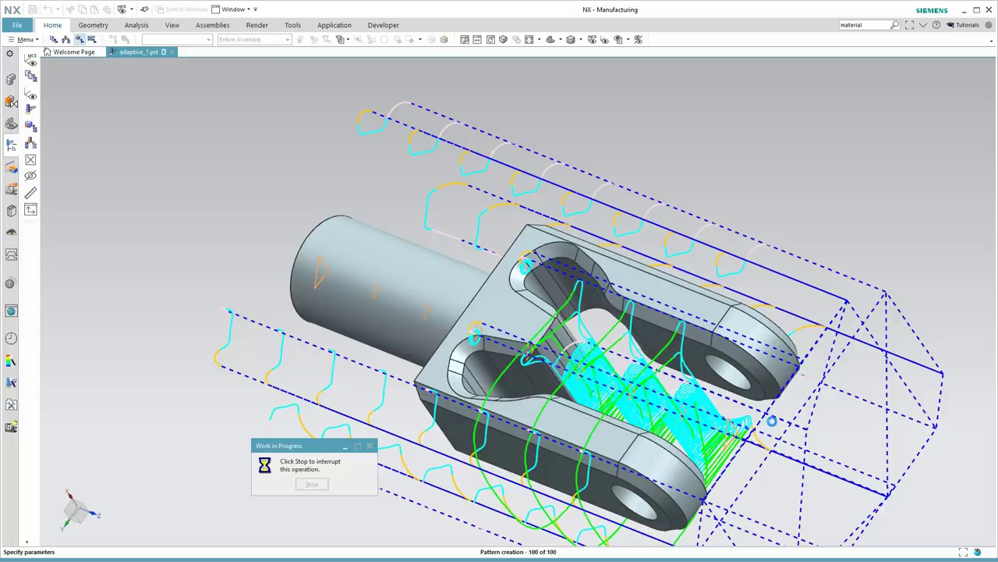
pyautogui.moveTo(531, 315); pyautogui.dragTo(704, 328, button='middle')
pyautogui.moveTo(457, 250); pyautogui.dragTo(840, 390, button='middle')
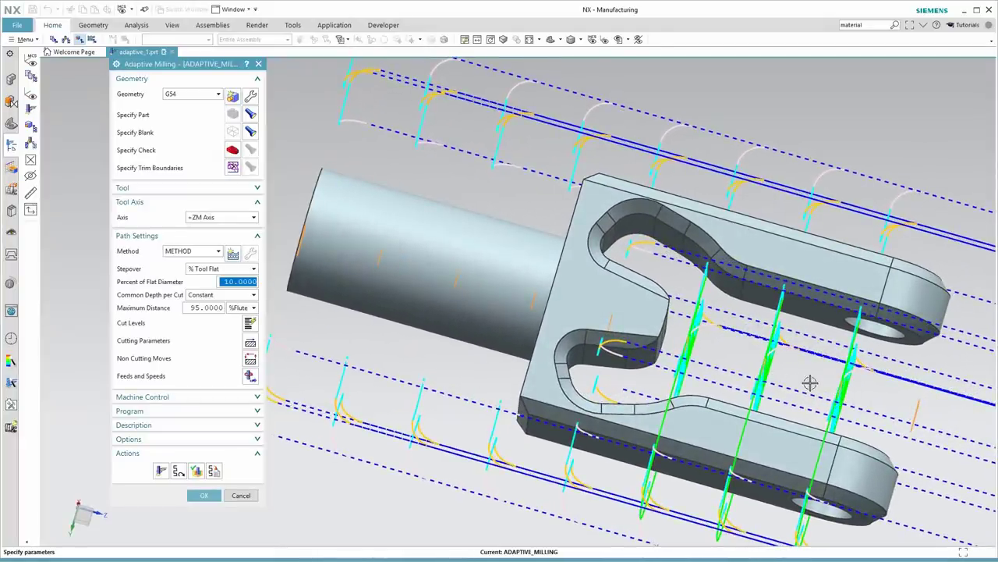
pyautogui.moveTo(807, 384); pyautogui.dragTo(632, 385, button='middle')
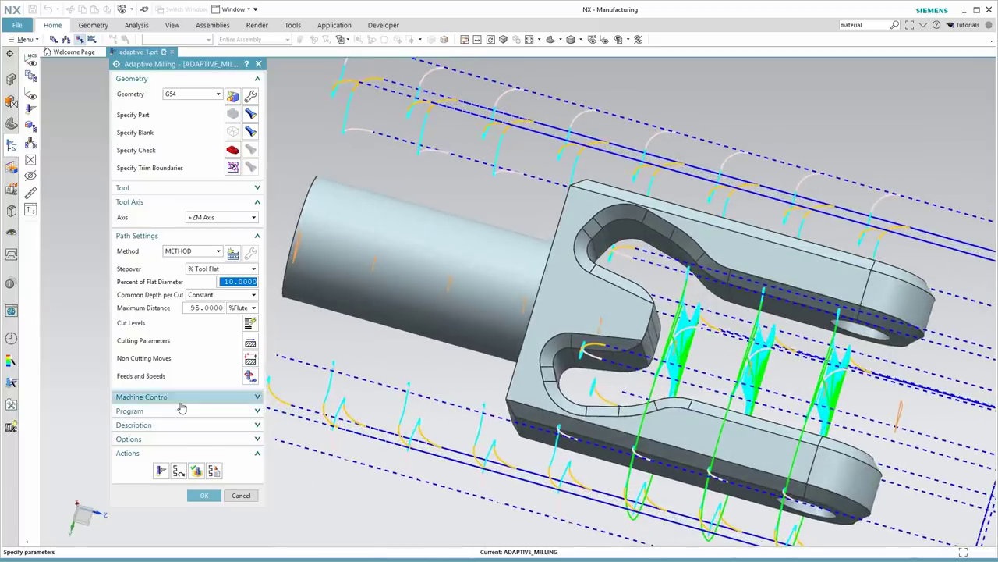
# End the cut level range at the tip face of the central tongue between the fork arms and regenerate the tool path.
pyautogui.click(249, 323)
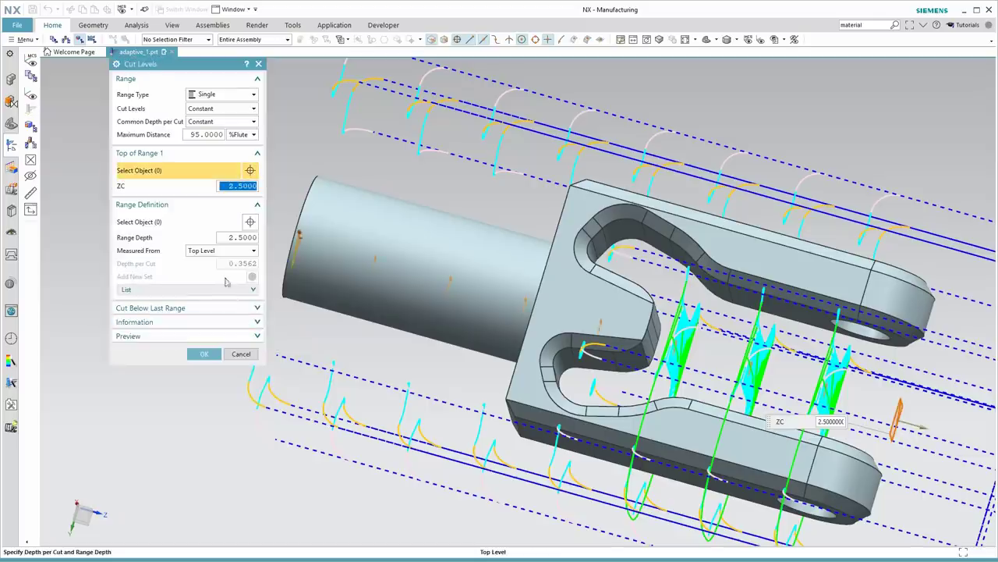
pyautogui.click(156, 223)
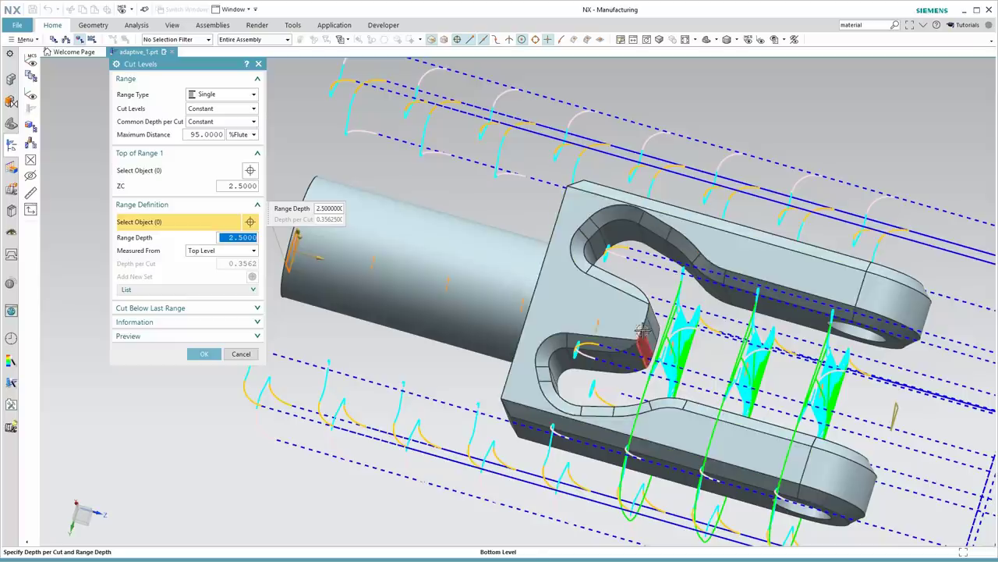
pyautogui.click(643, 336)
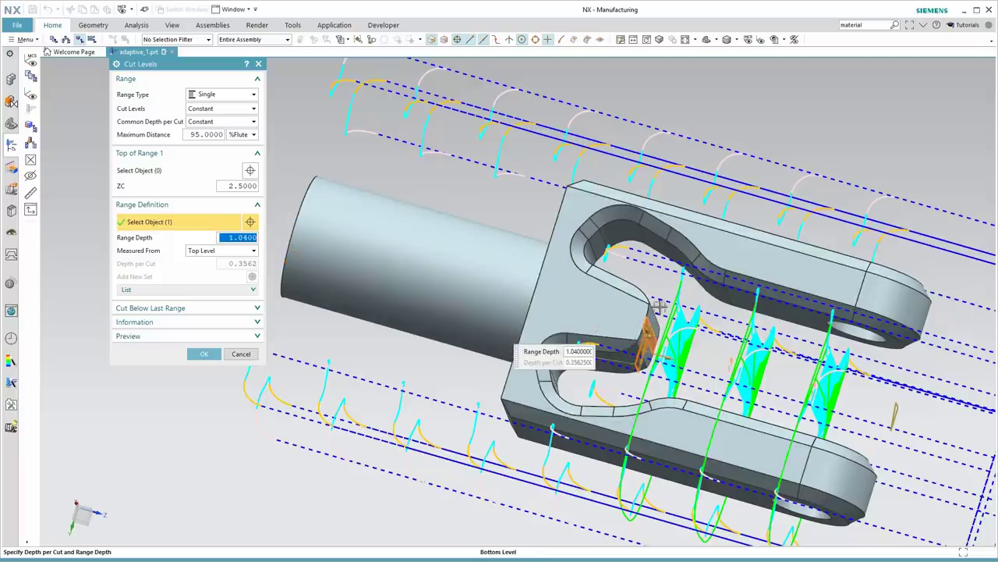
pyautogui.click(204, 355)
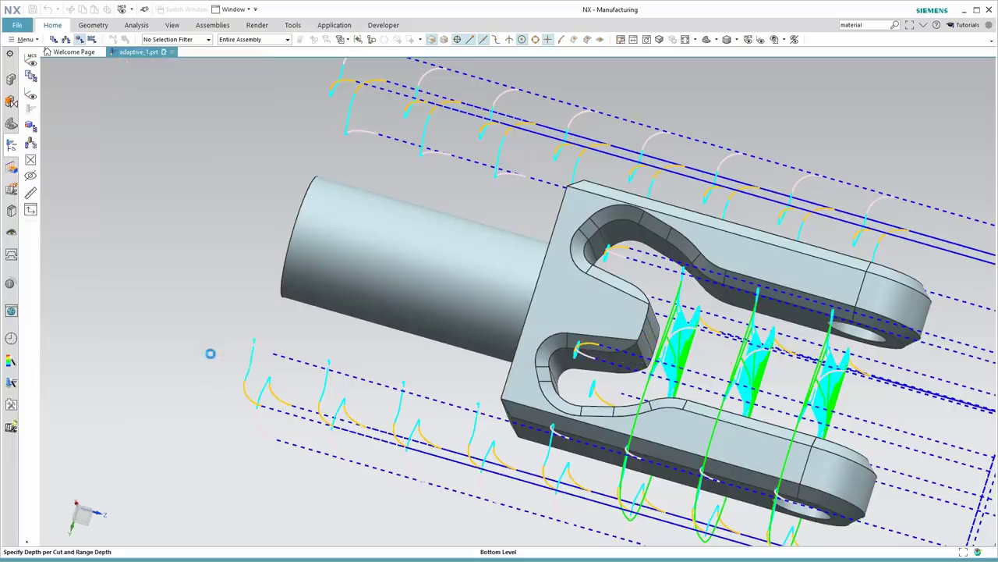
pyautogui.moveTo(700, 314); pyautogui.dragTo(677, 318, button='middle')
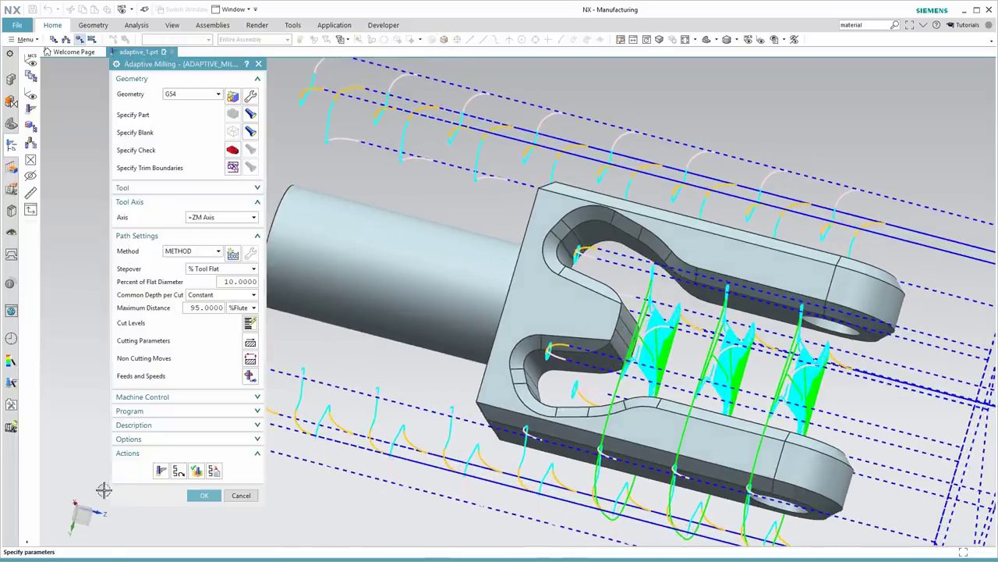
pyautogui.click(161, 471)
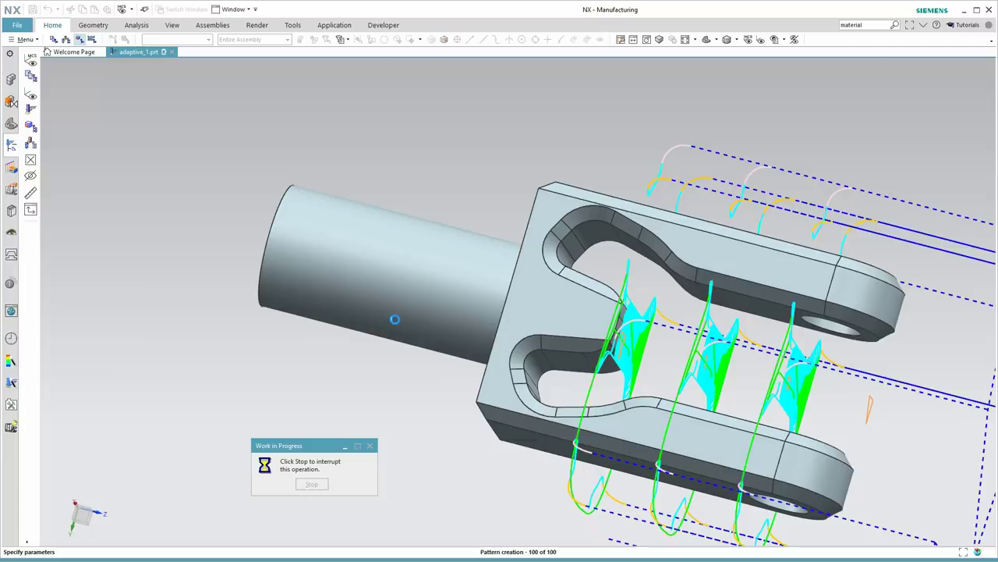
pyautogui.moveTo(395, 320); pyautogui.dragTo(859, 371, button='middle')
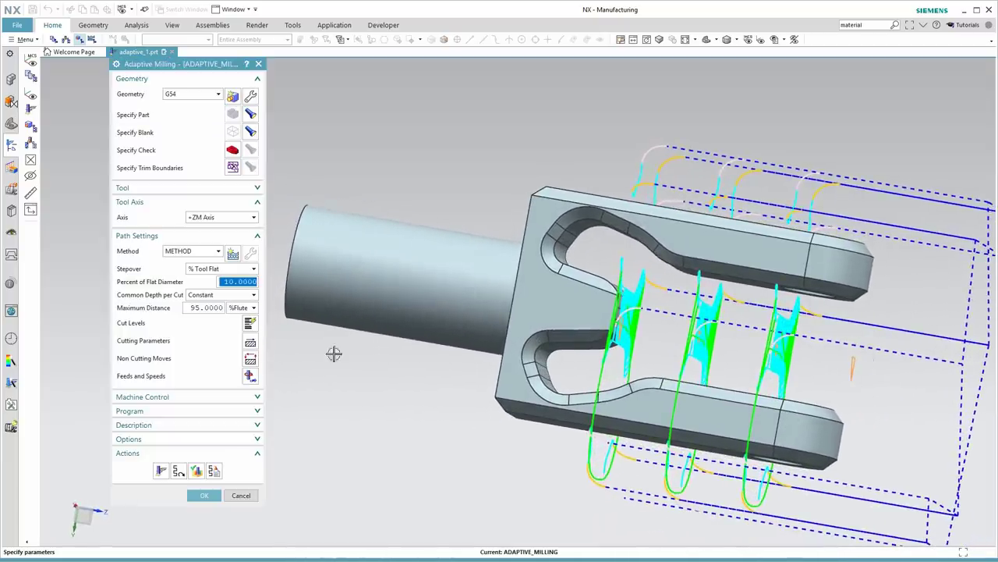
# Set the maximum distance per cut to 80 %Flute, regenerate and inspect the tool path, and accept the Adaptive Milling operation.
pyautogui.moveTo(199, 307); pyautogui.dragTo(185, 308)
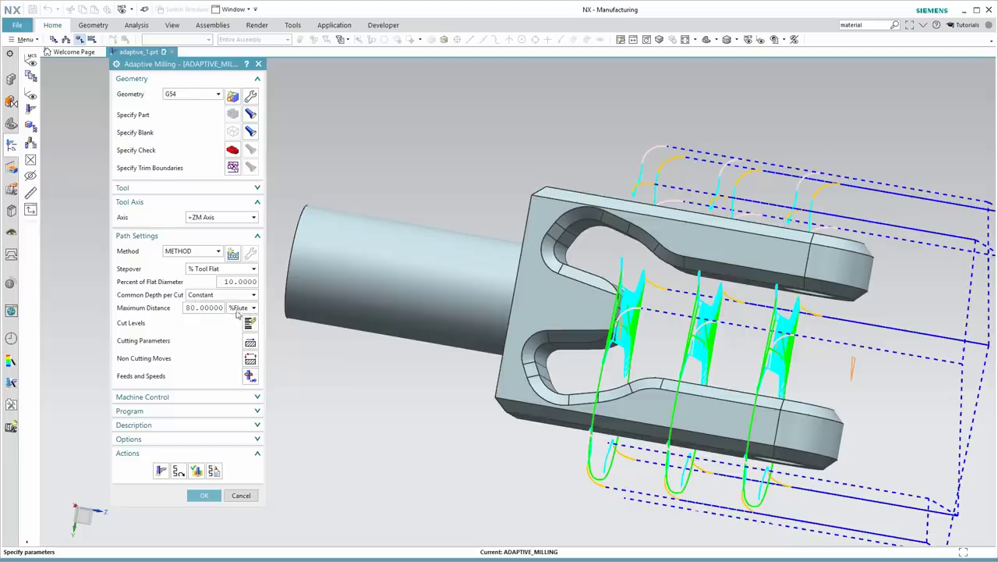
pyautogui.click(161, 470)
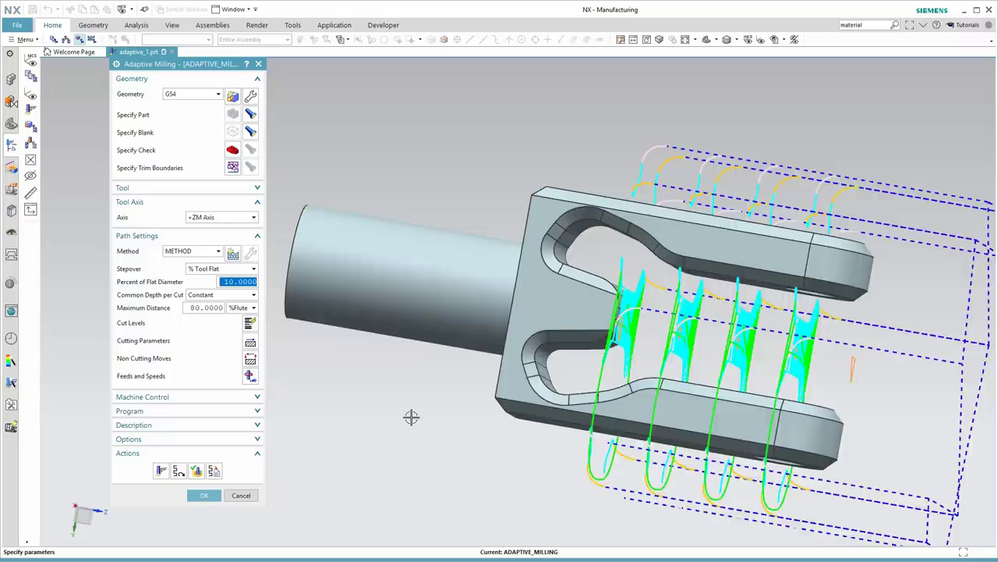
pyautogui.moveTo(411, 418); pyautogui.dragTo(595, 378, button='middle')
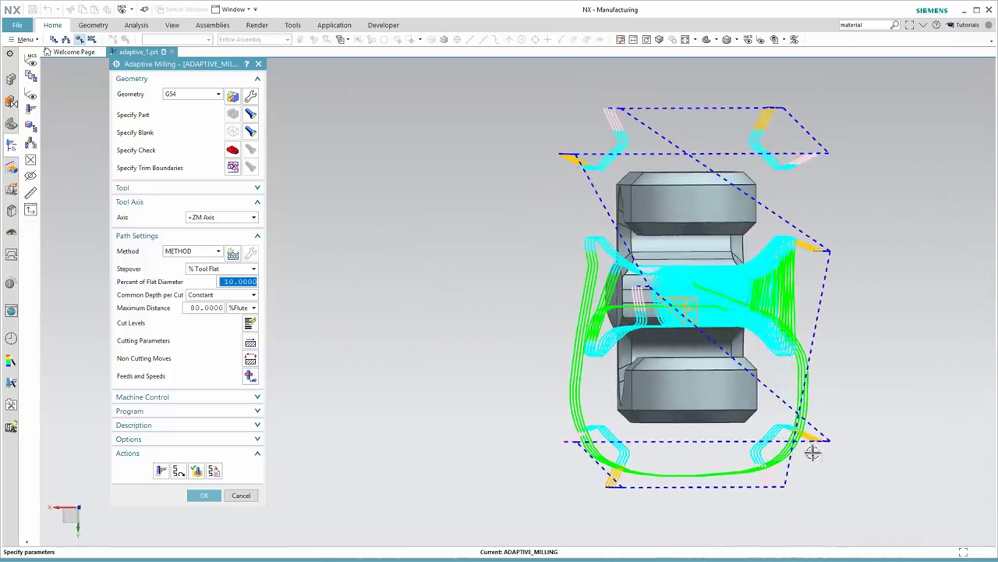
pyautogui.moveTo(646, 193); pyautogui.dragTo(621, 164, button='middle')
pyautogui.moveTo(436, 259); pyautogui.dragTo(492, 290, button='middle')
pyautogui.moveTo(494, 386); pyautogui.dragTo(493, 391, button='middle')
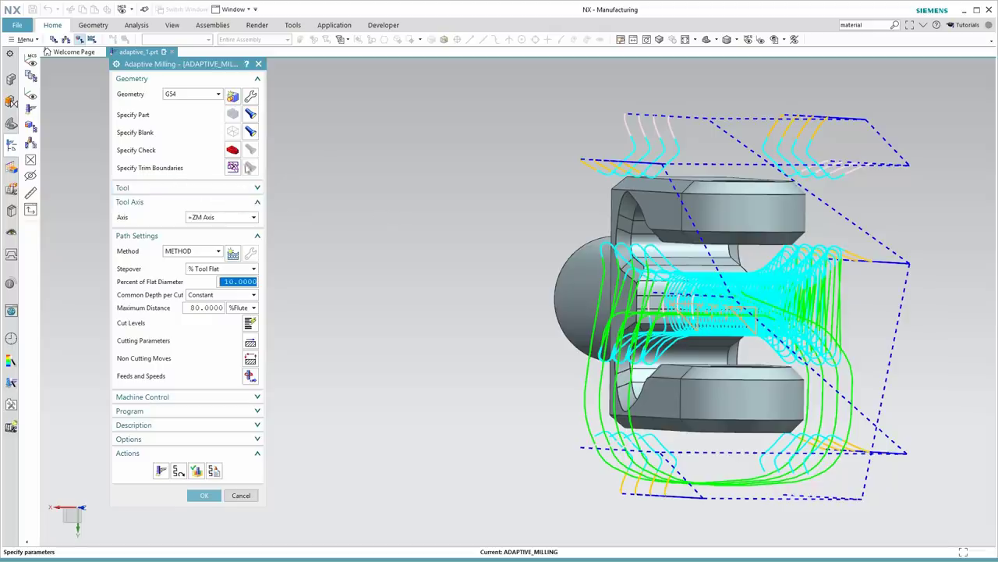
pyautogui.moveTo(379, 247); pyautogui.dragTo(360, 255, button='middle')
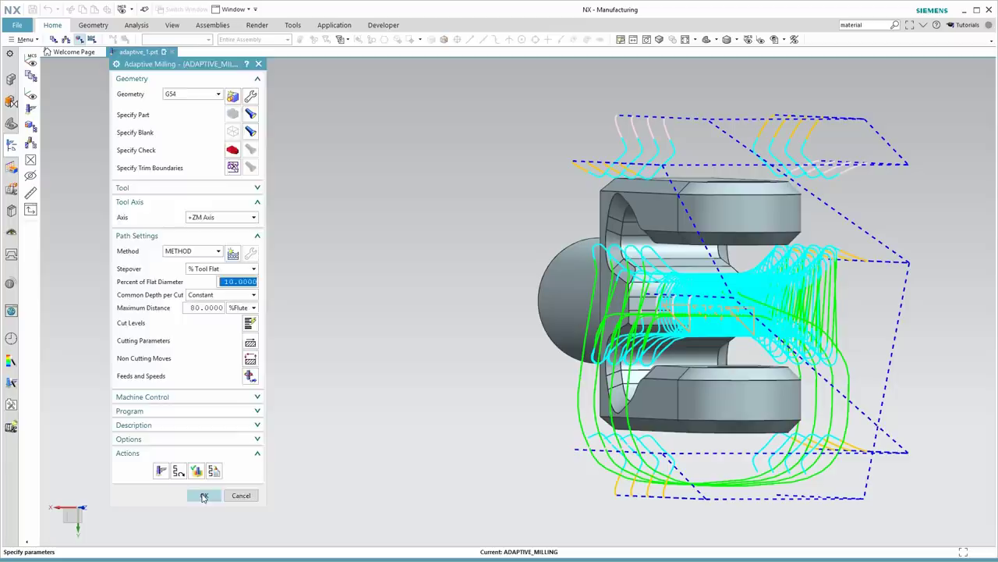
pyautogui.click(204, 497)
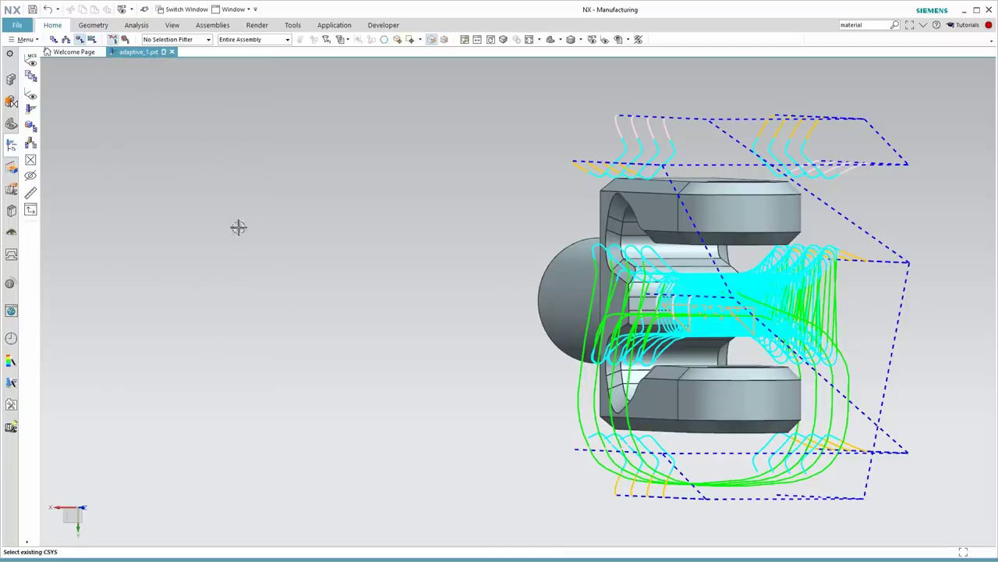
# Start a new sketch of type On Plane in the sketch task environment.
pyautogui.click(91, 26)
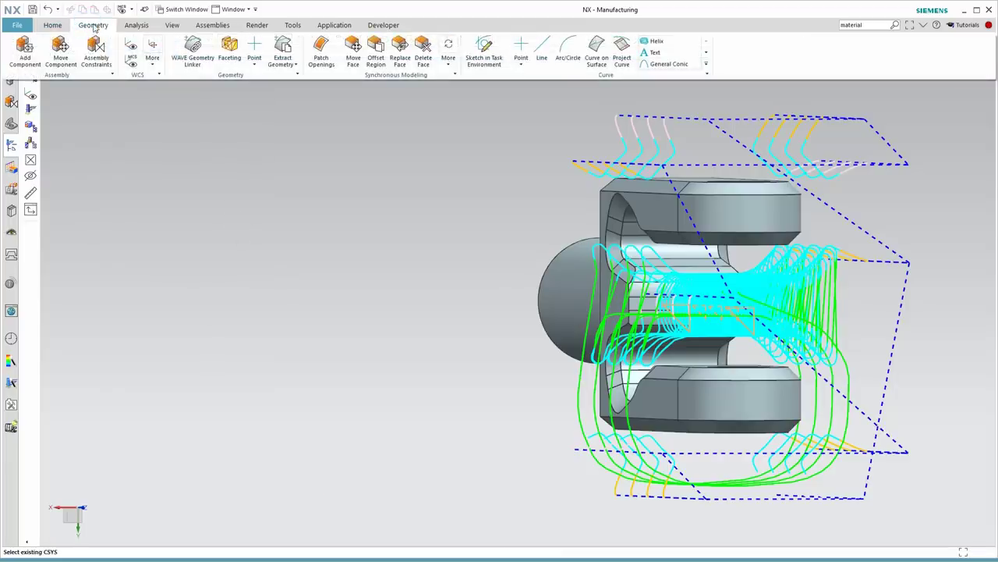
pyautogui.click(137, 29)
pyautogui.click(384, 26)
pyautogui.click(334, 26)
pyautogui.click(133, 27)
pyautogui.click(50, 26)
pyautogui.click(91, 29)
pyautogui.click(484, 49)
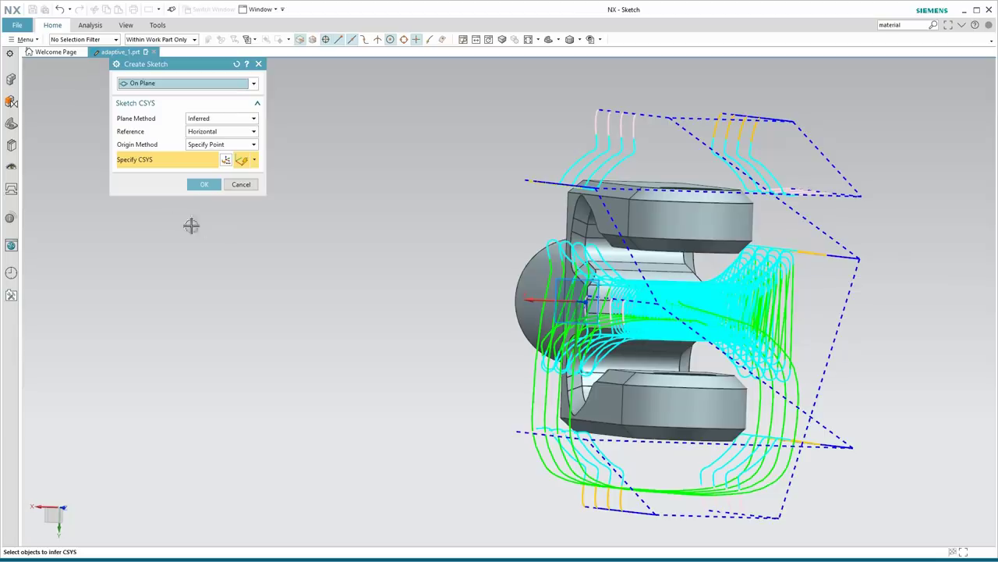
pyautogui.moveTo(164, 225)
pyautogui.mouseDown(button='middle')
pyautogui.moveTo(336, 205)
pyautogui.moveTo(351, 191)
pyautogui.moveTo(281, 182)
pyautogui.mouseUp(button='middle')
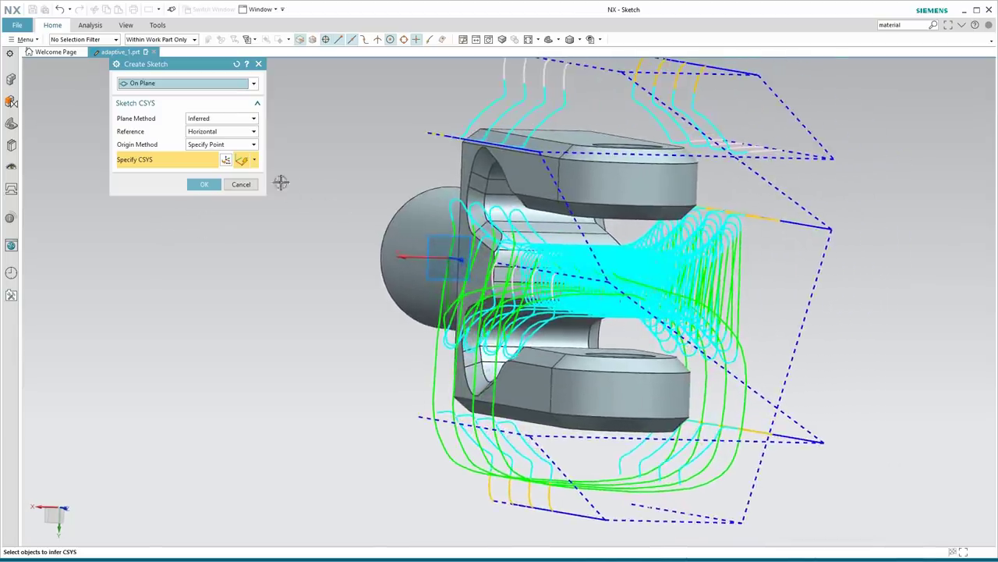
# Define the sketch coordinate system's plane from the rounded end face of the fork arm and its X-axis from the fork block's edge.
pyautogui.click(226, 161)
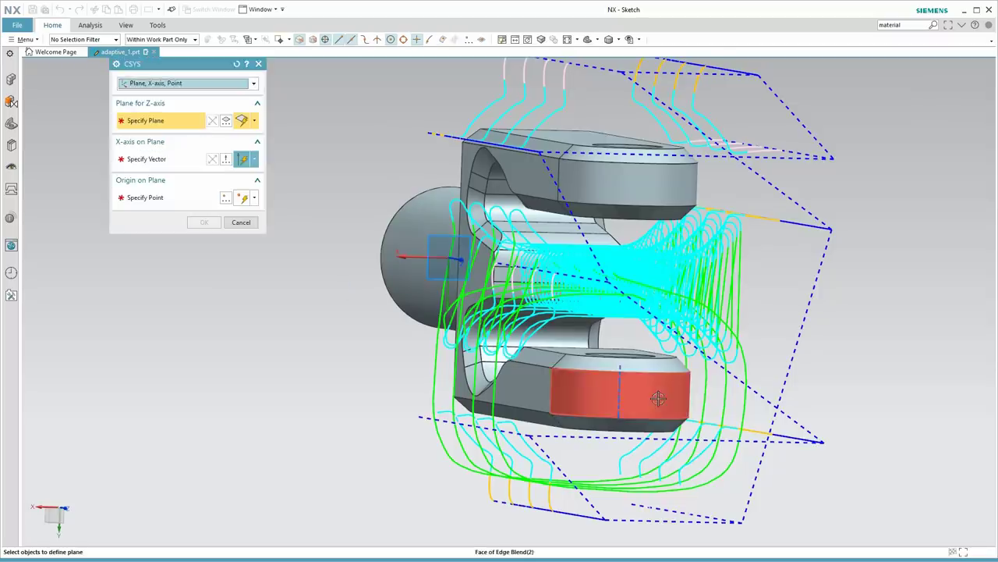
pyautogui.click(652, 397)
pyautogui.moveTo(348, 334); pyautogui.dragTo(356, 303, button='middle')
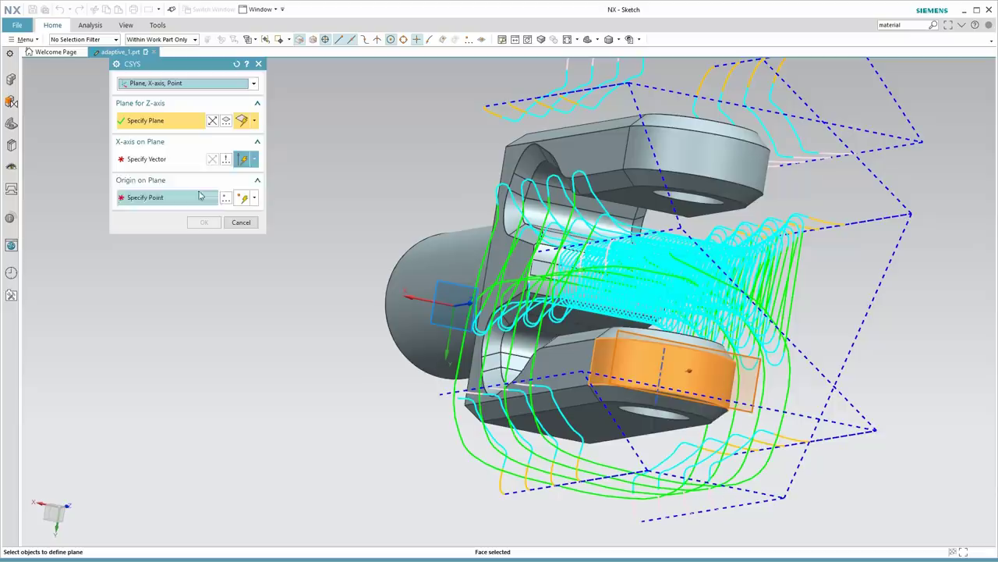
pyautogui.click(157, 160)
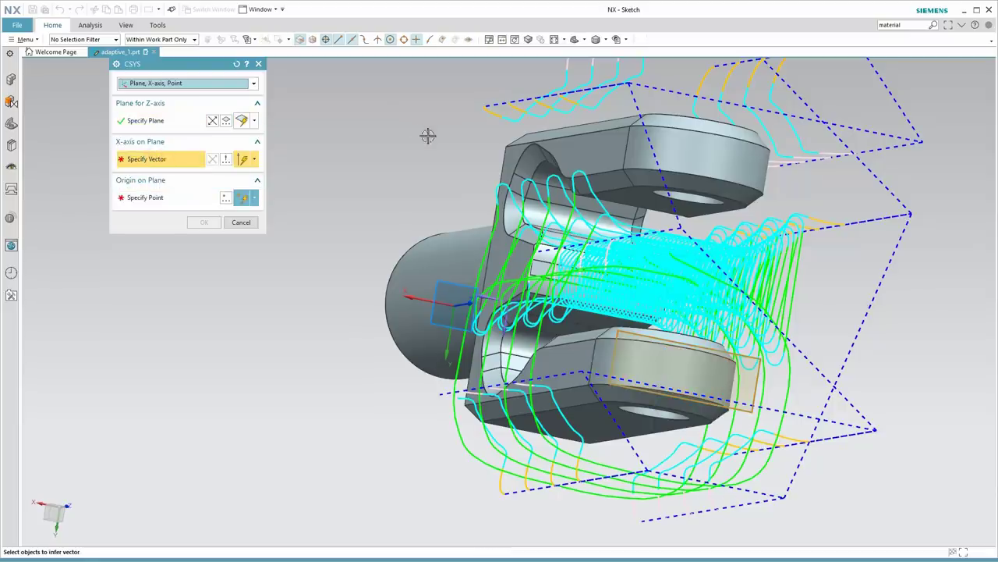
pyautogui.click(503, 161)
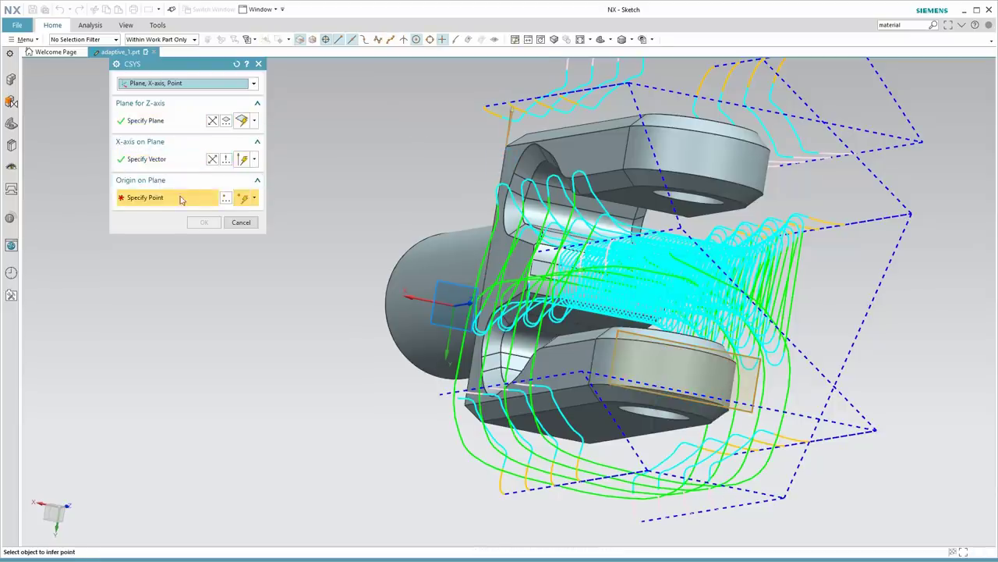
# Set the sketch origin to the absolute point 0, 0, 0, create the sketch, and exit the Profile command.
pyautogui.click(181, 198)
pyautogui.moveTo(282, 204); pyautogui.dragTo(321, 202, button='middle')
pyautogui.click(227, 198)
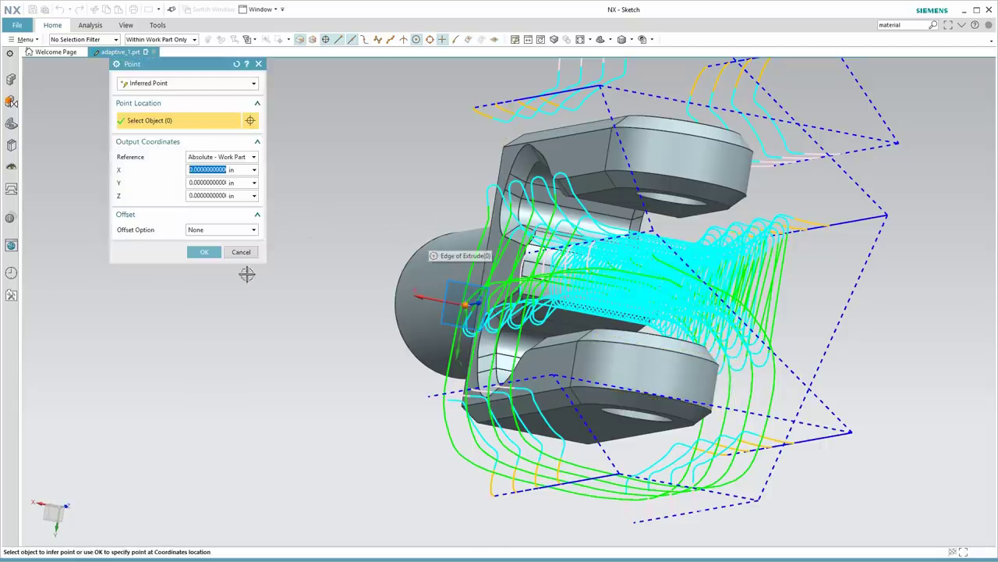
pyautogui.click(207, 253)
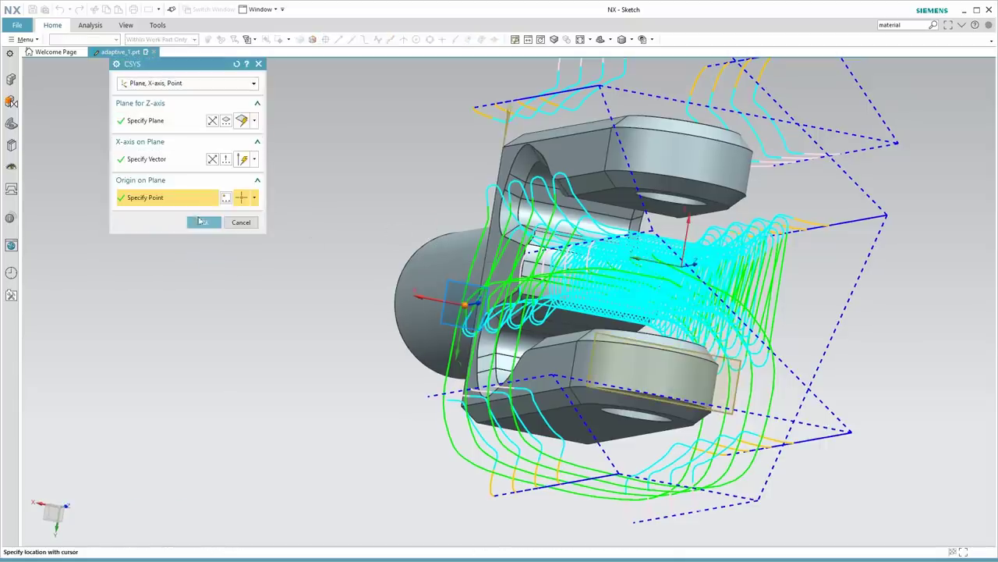
pyautogui.click(200, 222)
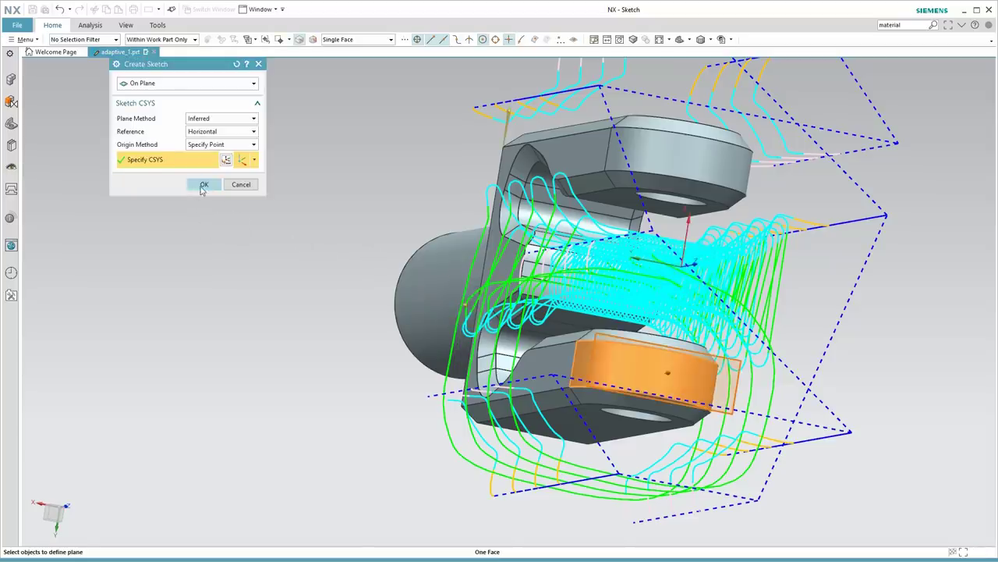
pyautogui.click(202, 184)
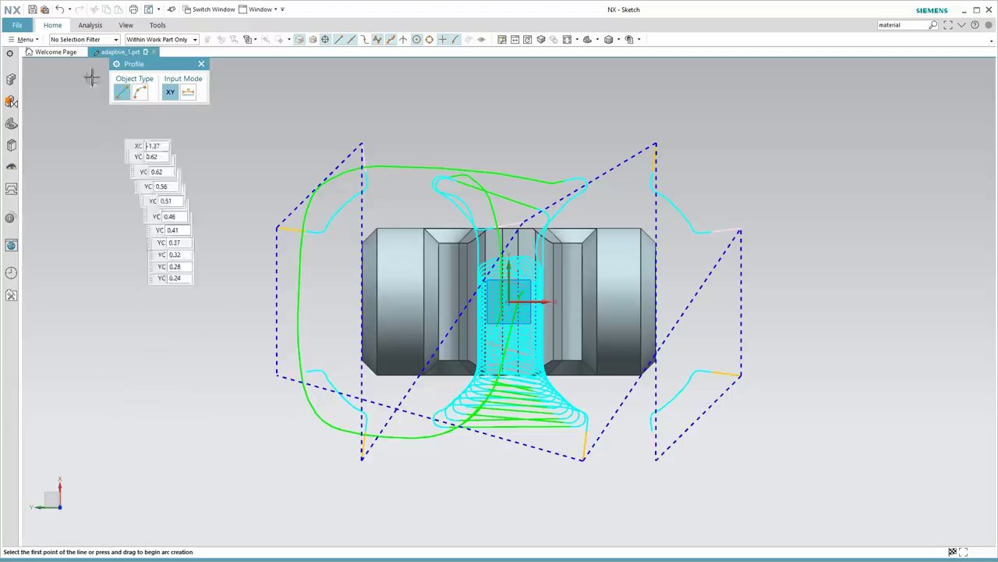
pyautogui.click(201, 64)
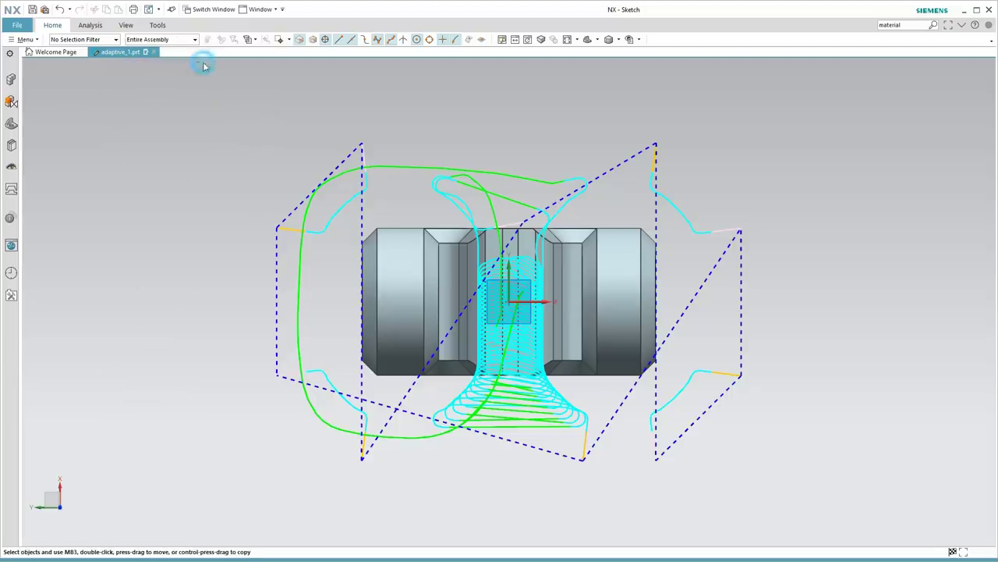
# Sketch a rectangle about 0.81 wide and 0.64 high across the fork end and finish the sketch.
pyautogui.click(57, 26)
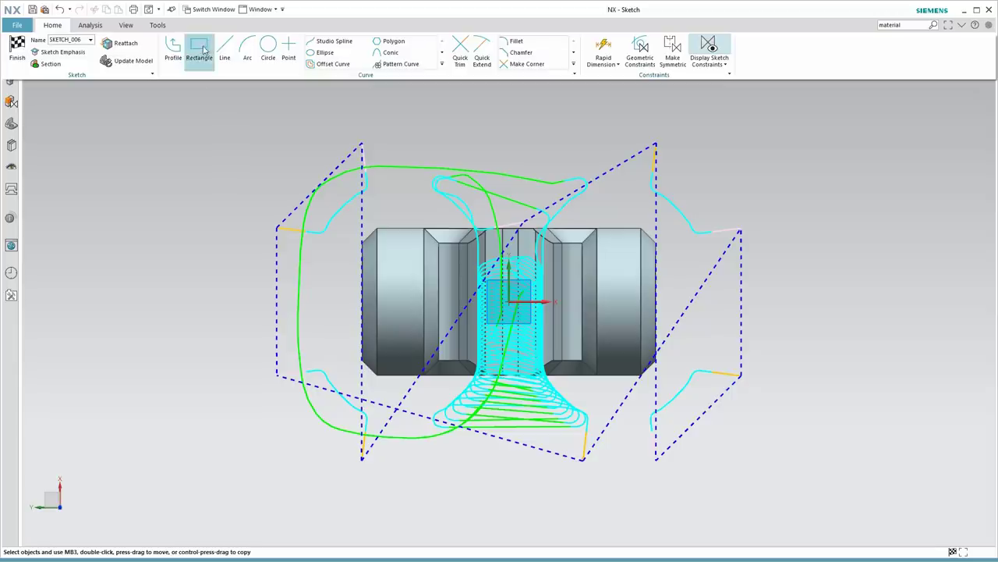
pyautogui.click(208, 53)
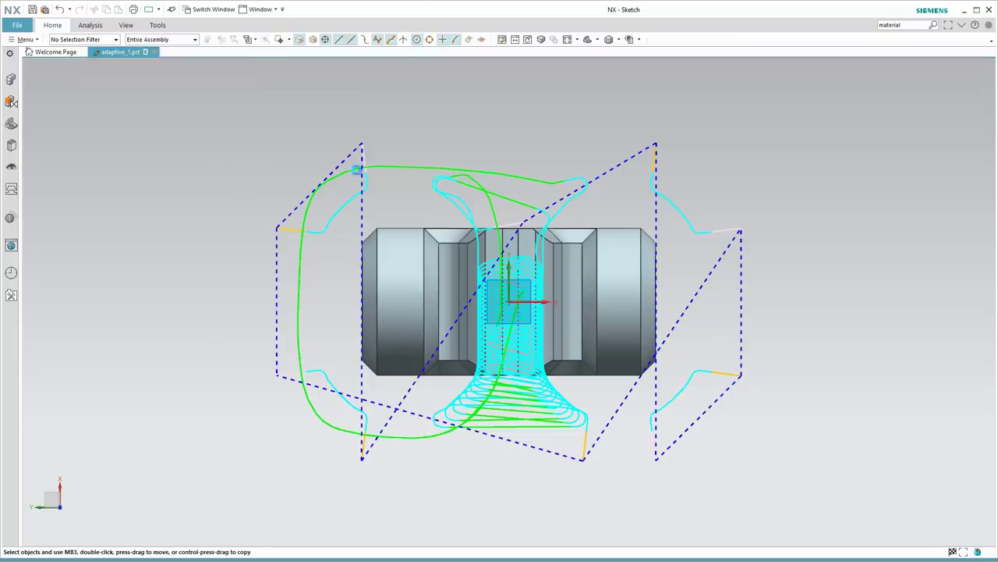
pyautogui.click(391, 208)
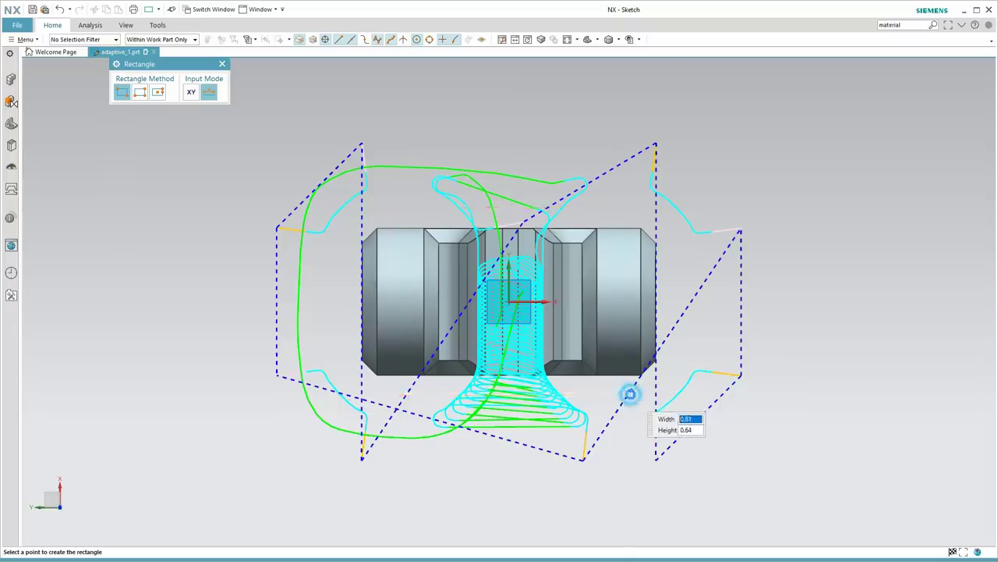
pyautogui.click(628, 393)
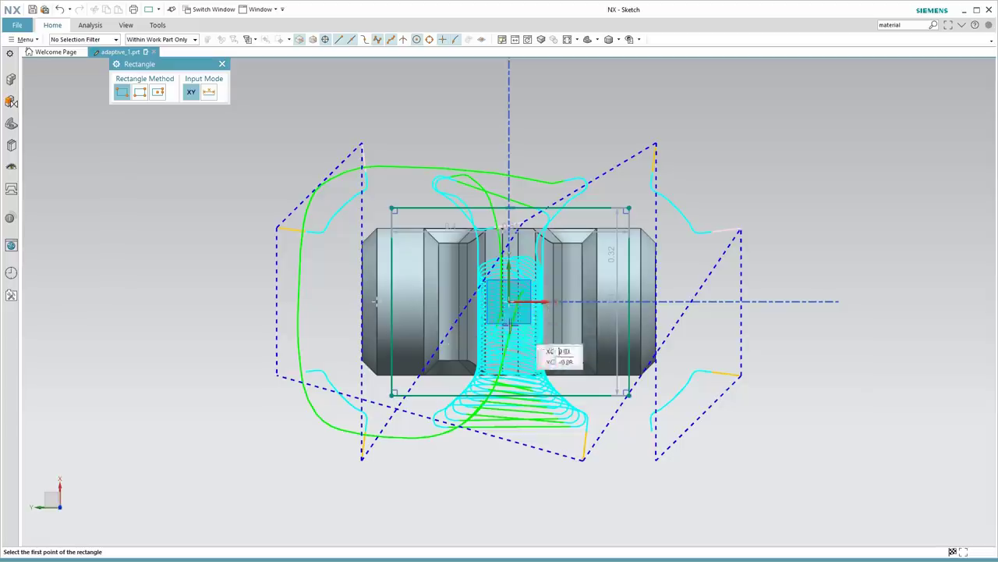
pyautogui.click(222, 64)
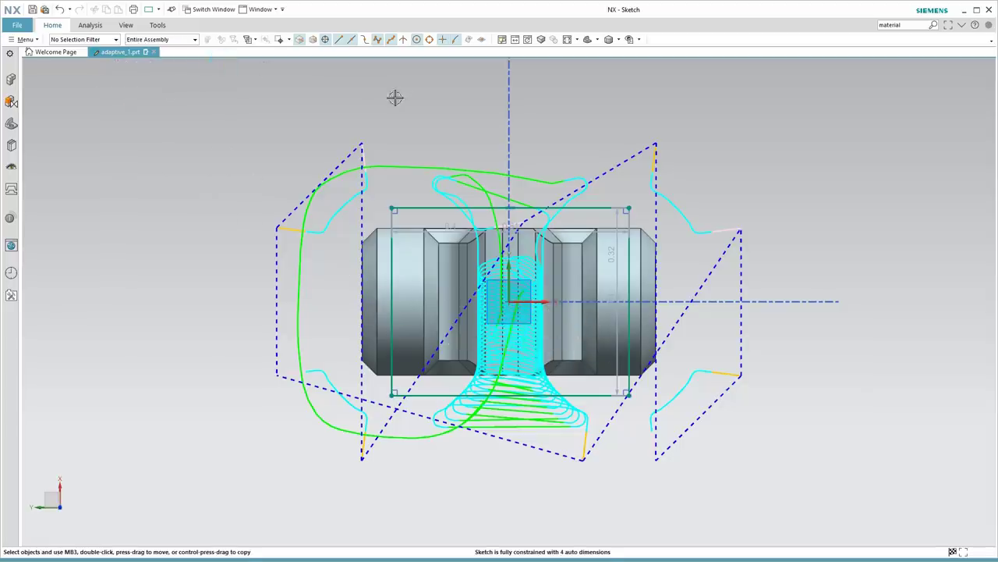
pyautogui.click(51, 26)
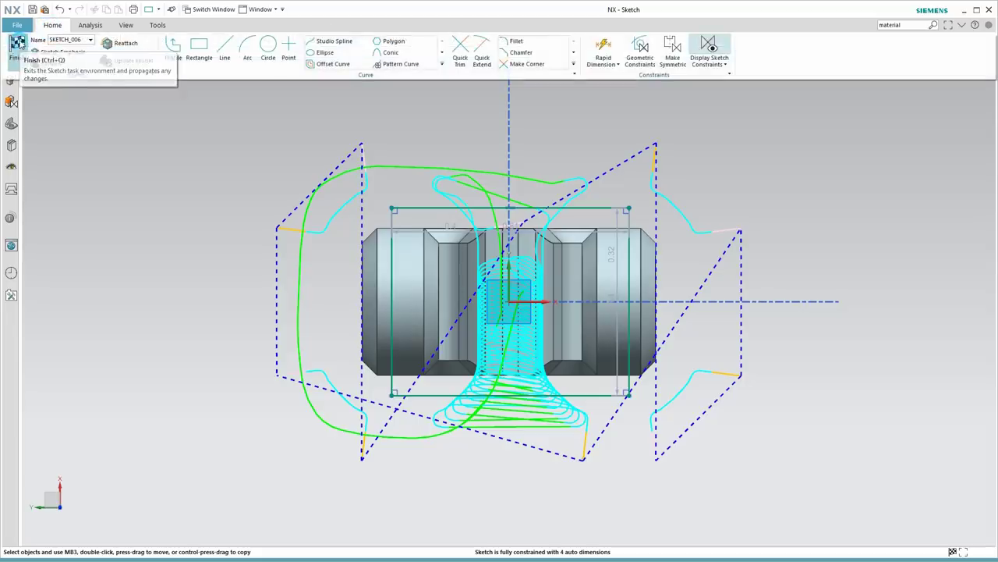
pyautogui.click(19, 48)
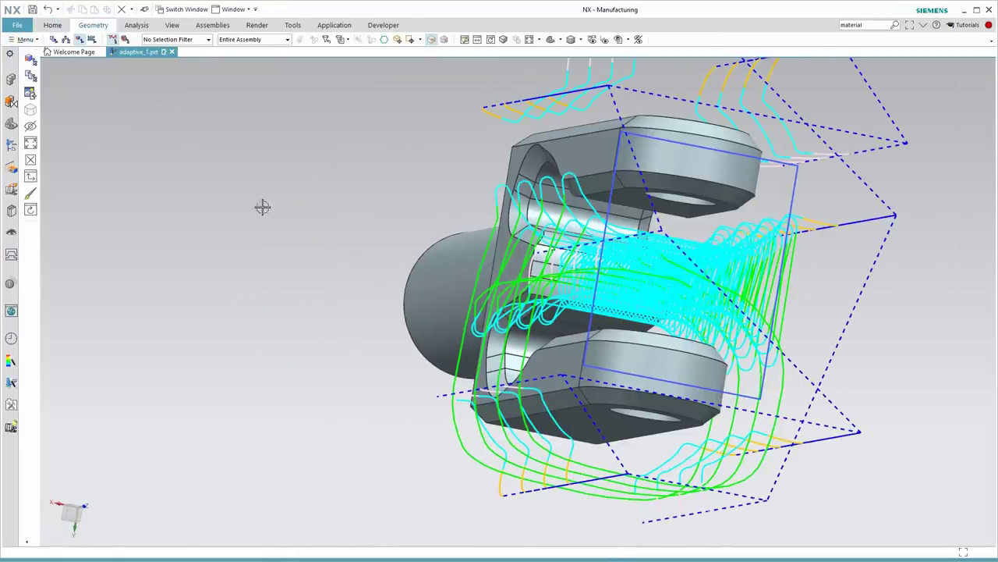
# Reopen the Adaptive Milling operation and define a trim boundary by curves, using the sketched rectangle's connected curves.
pyautogui.click(11, 146)
pyautogui.doubleClick(100, 140)
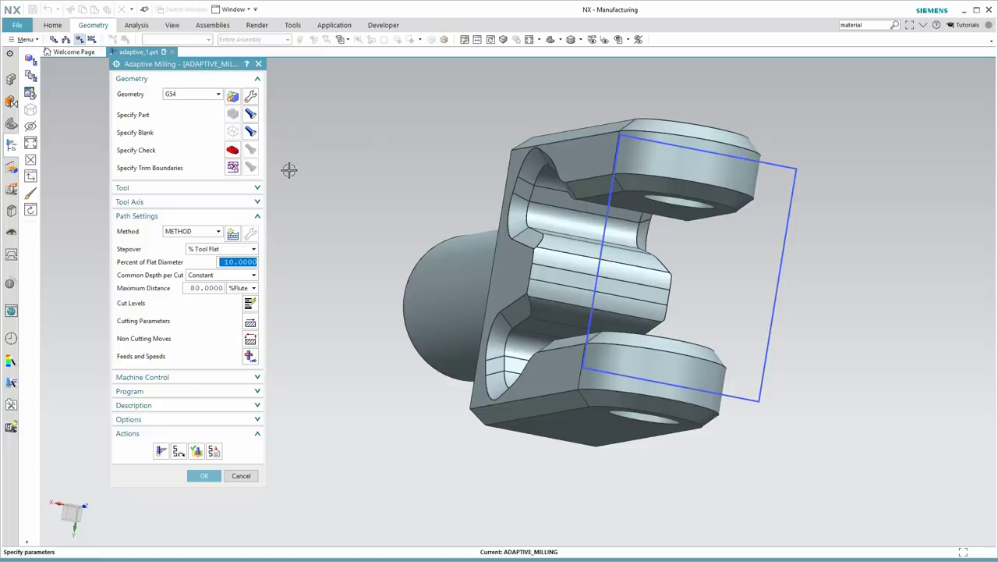
pyautogui.click(232, 167)
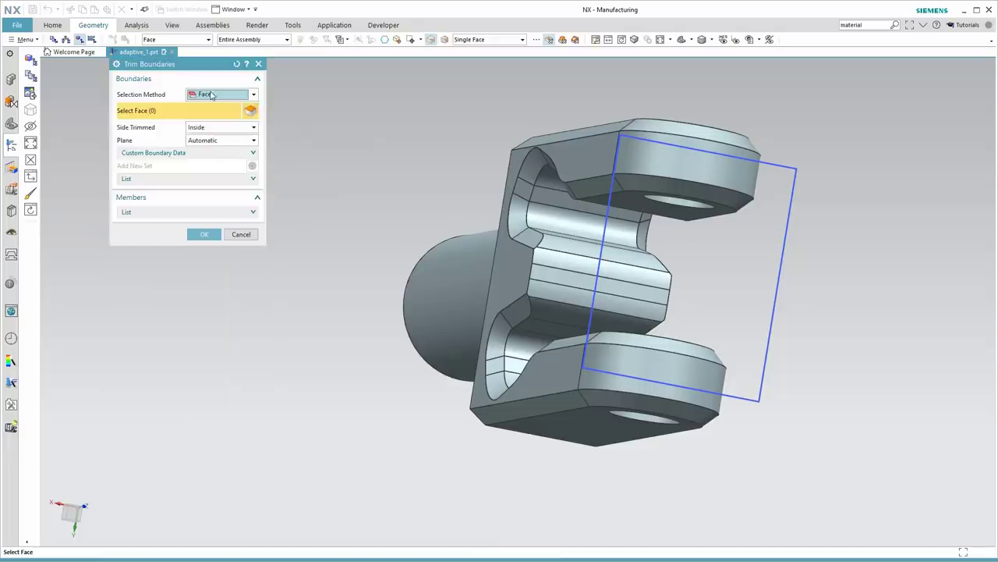
pyautogui.click(210, 95)
pyautogui.click(204, 104)
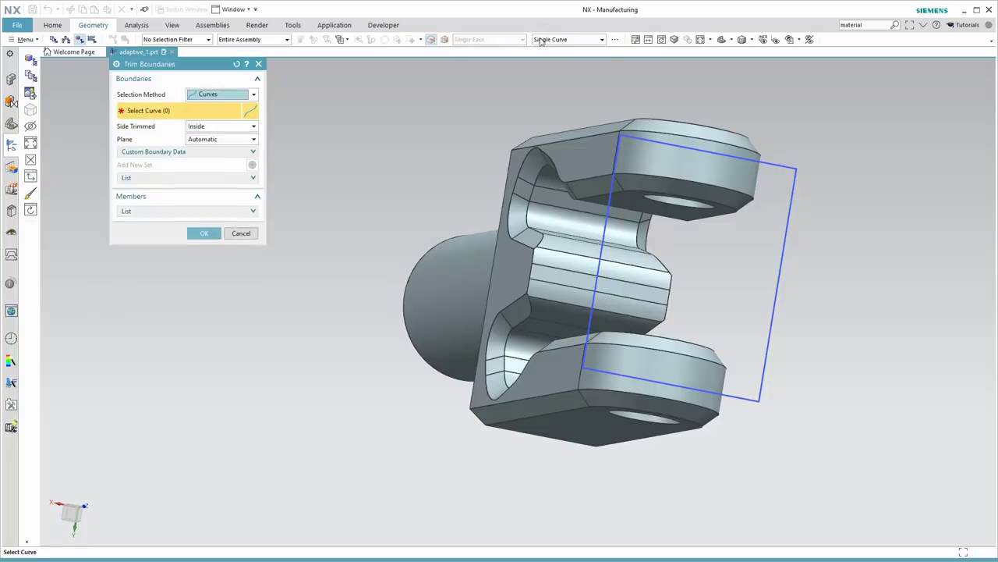
pyautogui.click(542, 40)
pyautogui.click(565, 65)
pyautogui.click(771, 159)
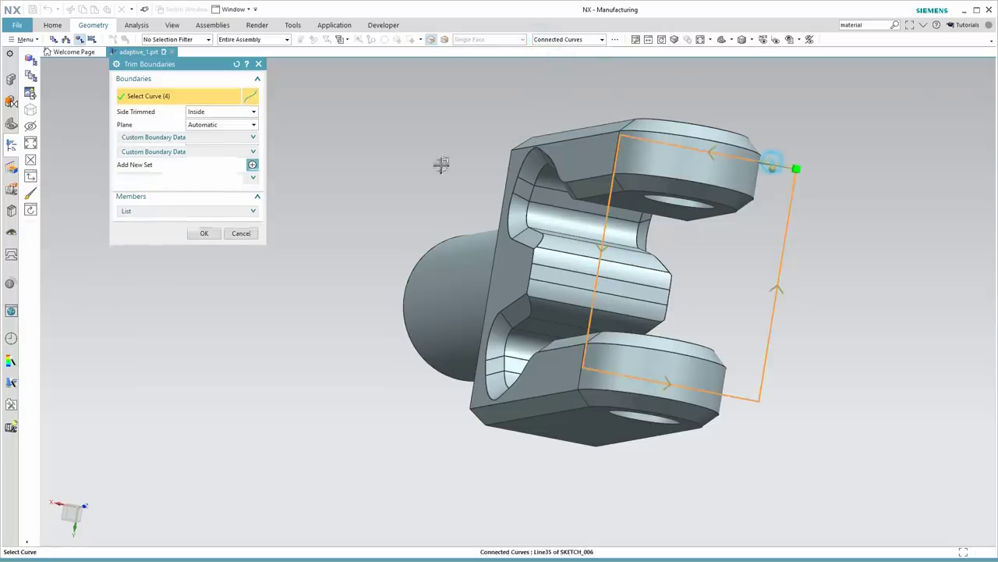
# Set the trim boundary's trimmed side to Outside and accept the boundary.
pyautogui.click(203, 113)
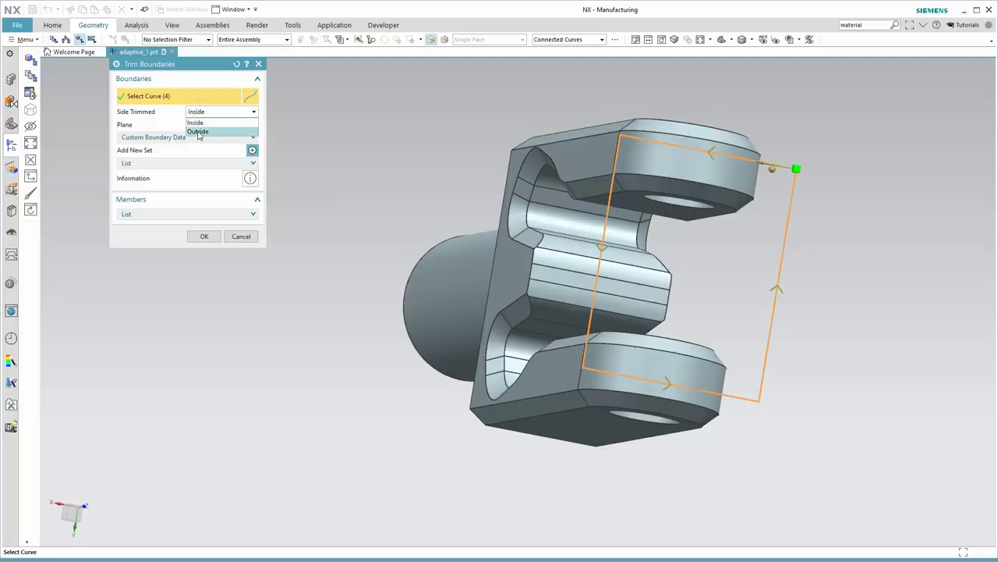
pyautogui.click(198, 132)
pyautogui.click(203, 236)
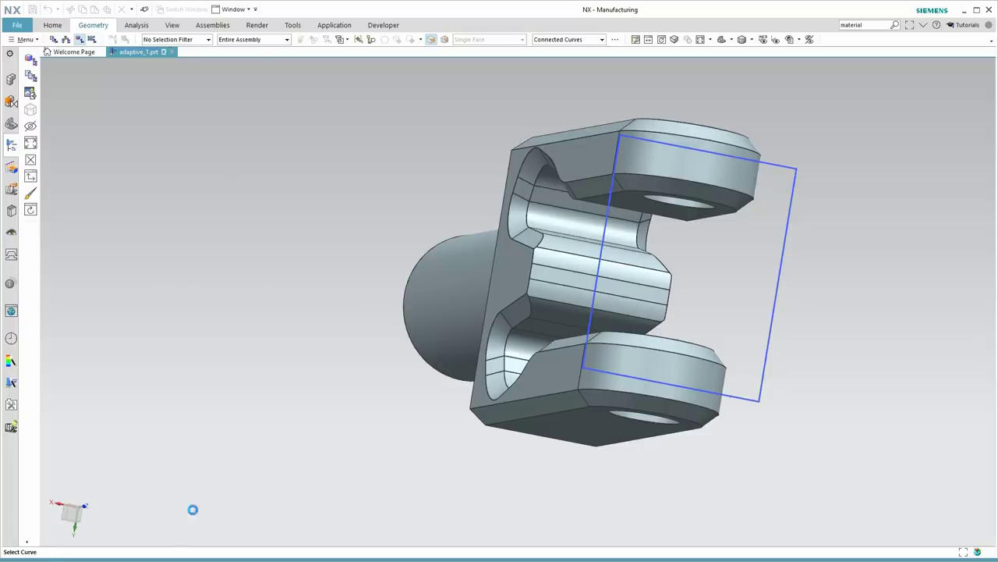
# Generate the trimmed tool path, inspect it from several sides of the fork, and accept the Adaptive Milling operation.
pyautogui.click(159, 450)
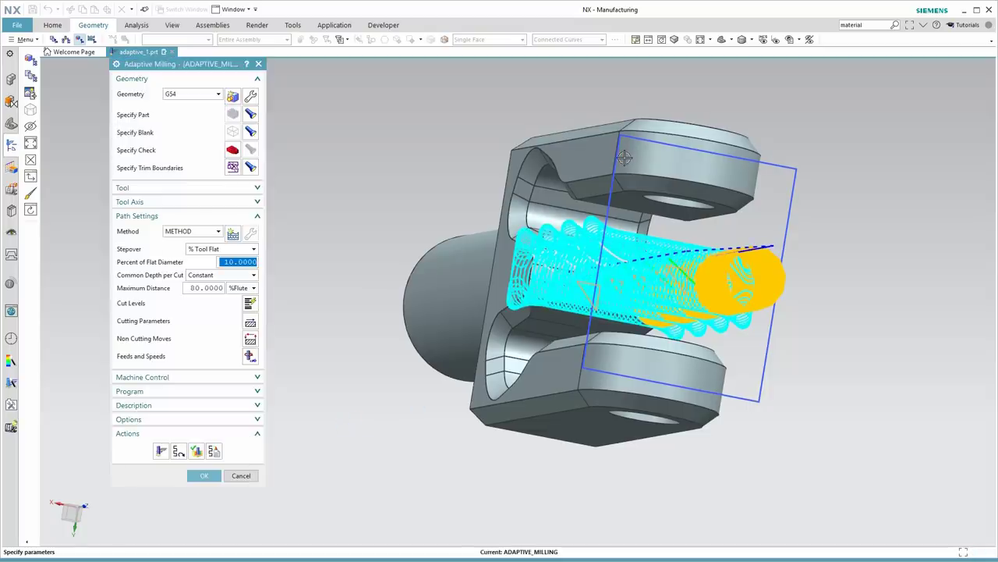
pyautogui.moveTo(625, 158); pyautogui.dragTo(519, 175, button='middle')
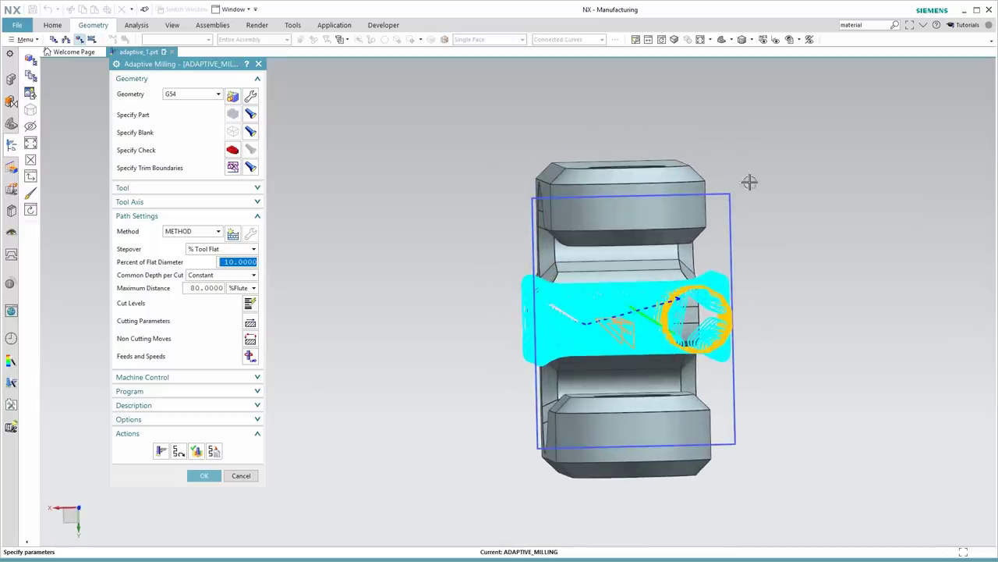
pyautogui.moveTo(780, 143); pyautogui.dragTo(685, 223, button='middle')
pyautogui.scroll(1, 640, 269)
pyautogui.moveTo(664, 255); pyautogui.dragTo(642, 229, button='middle')
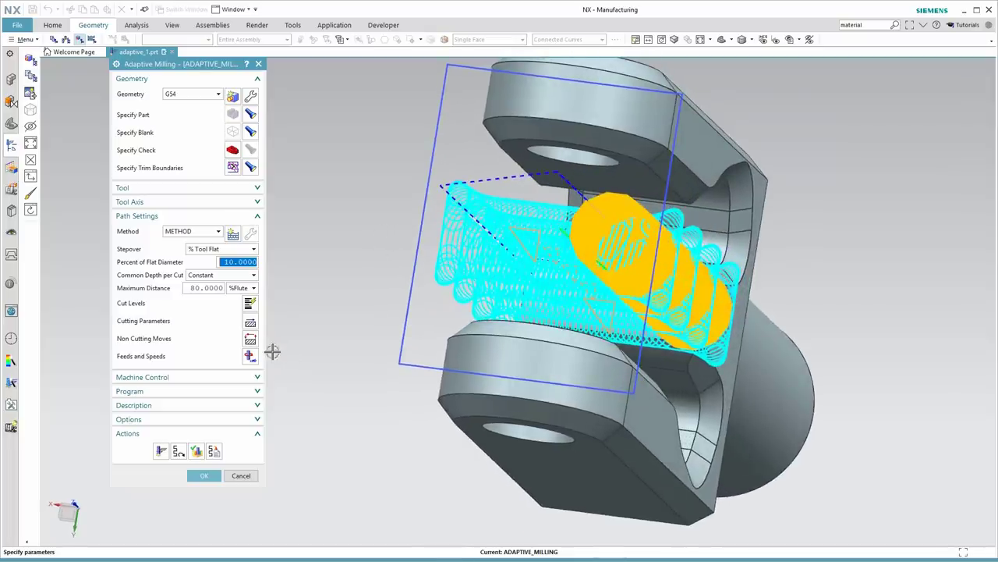
pyautogui.click(208, 476)
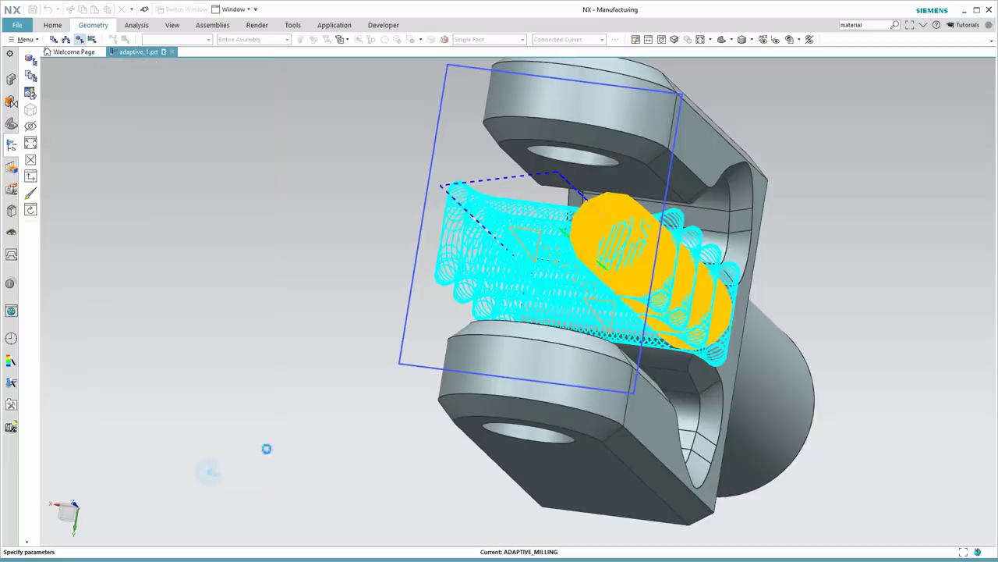
# Reopen the rectangle sketch, stretch its two horizontal edges outward to a height of about 1.68, and finish the sketch.
pyautogui.click(432, 153)
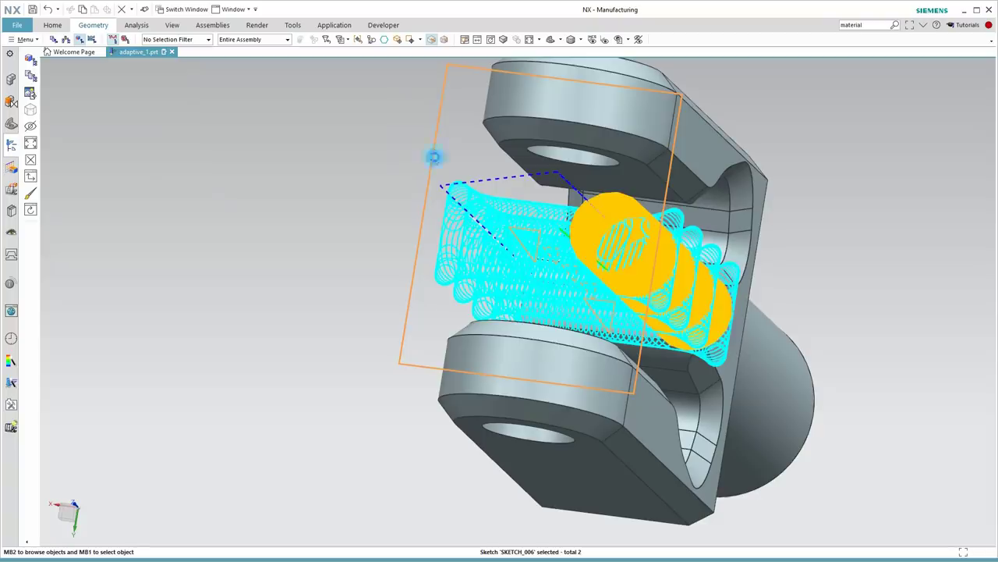
pyautogui.scroll(-1, 606, 270)
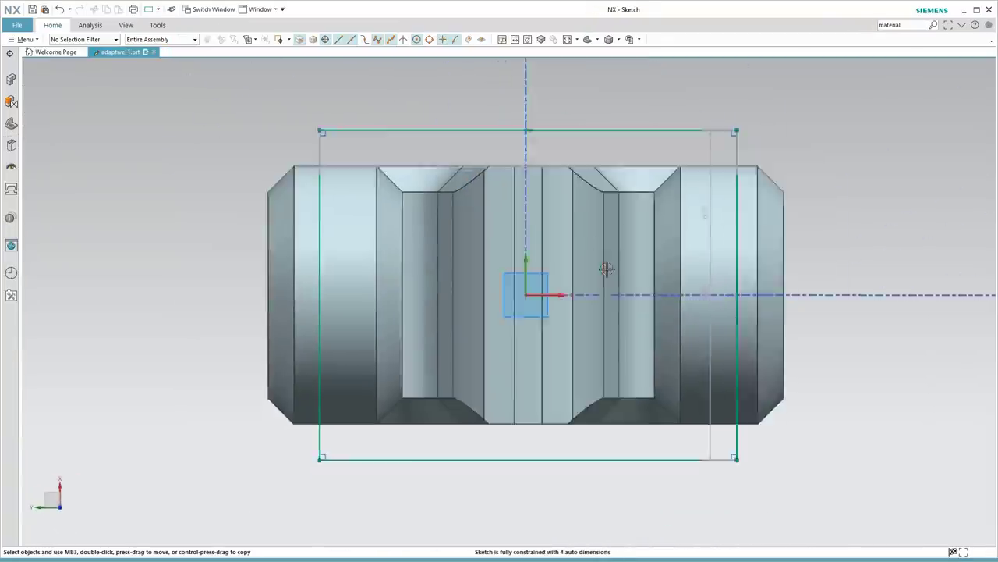
pyautogui.scroll(-4, 606, 270)
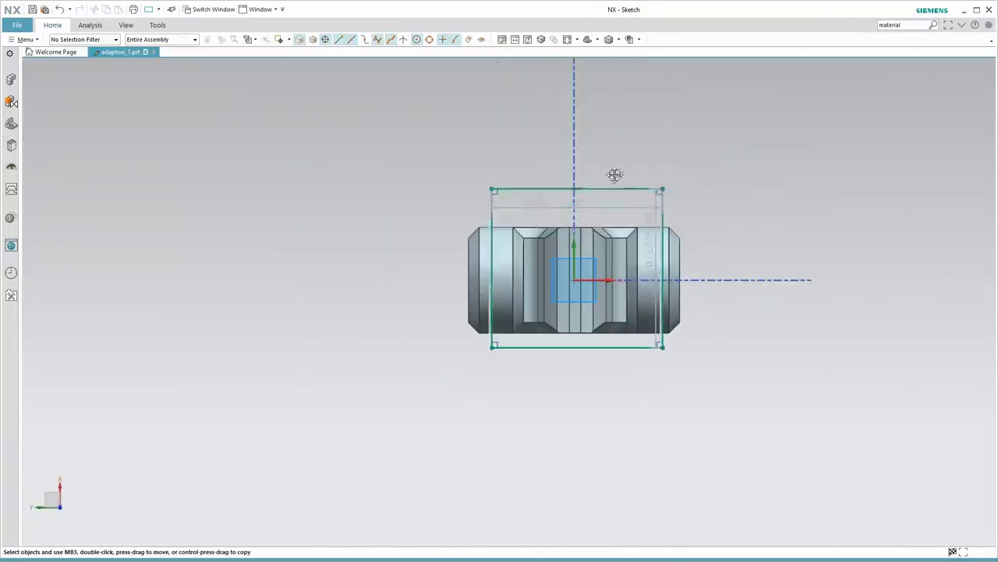
pyautogui.moveTo(615, 175)
pyautogui.mouseDown()
pyautogui.moveTo(626, 131)
pyautogui.moveTo(613, 120)
pyautogui.mouseUp()
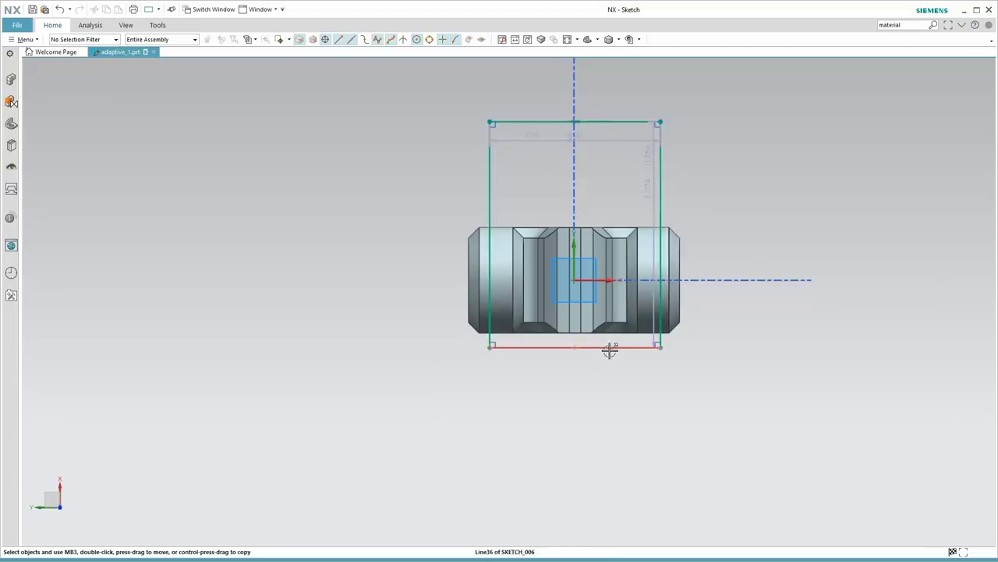
pyautogui.moveTo(609, 350); pyautogui.dragTo(609, 478)
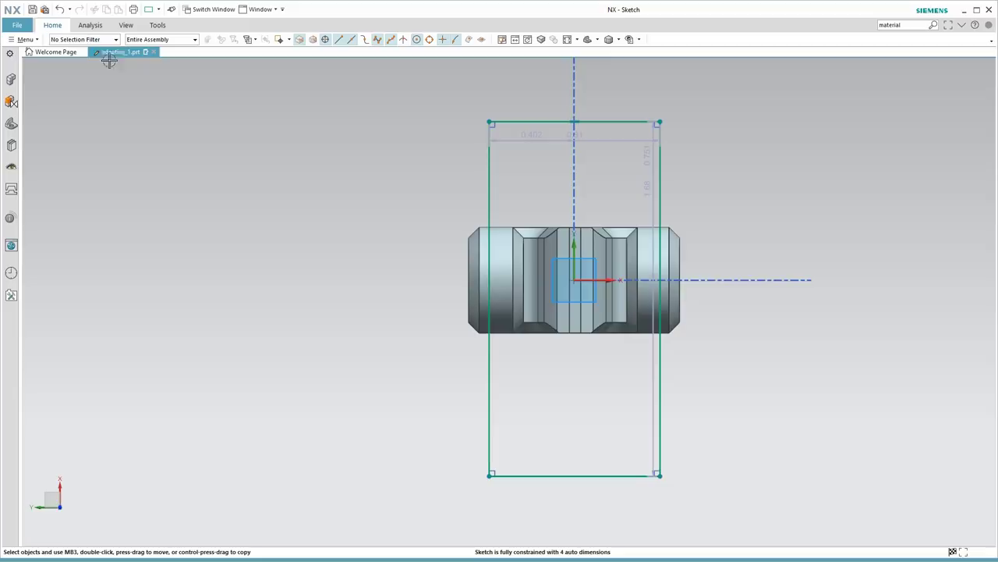
pyautogui.click(56, 27)
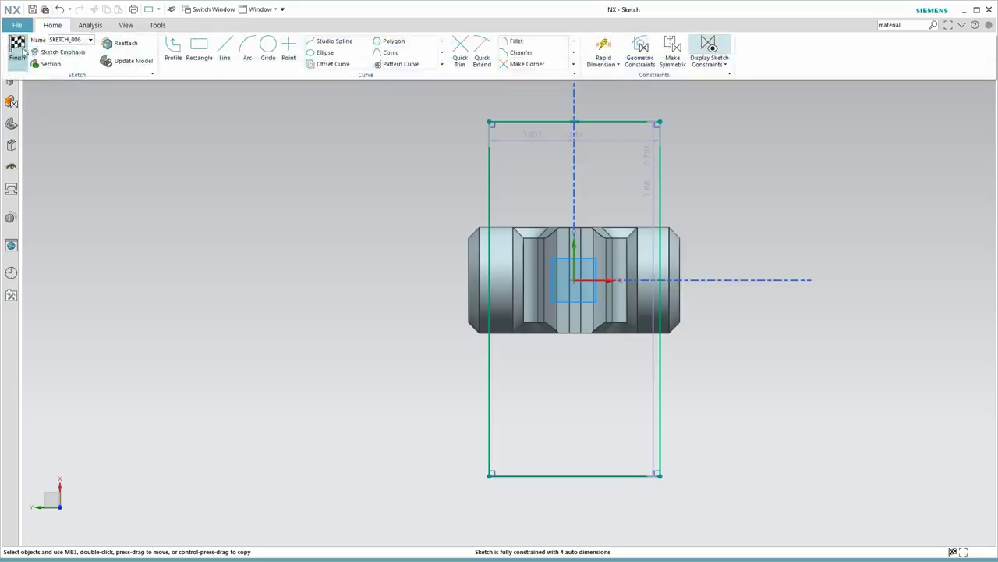
pyautogui.click(19, 52)
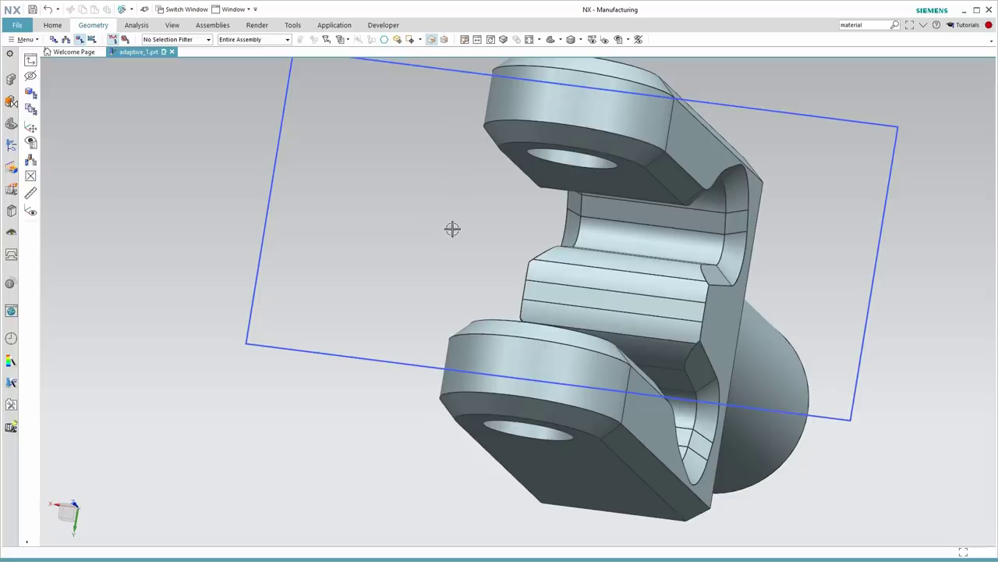
# Reopen the Adaptive Milling operation, regenerate the tool path with the enlarged trim boundary, and inspect it around the fork.
pyautogui.click(11, 146)
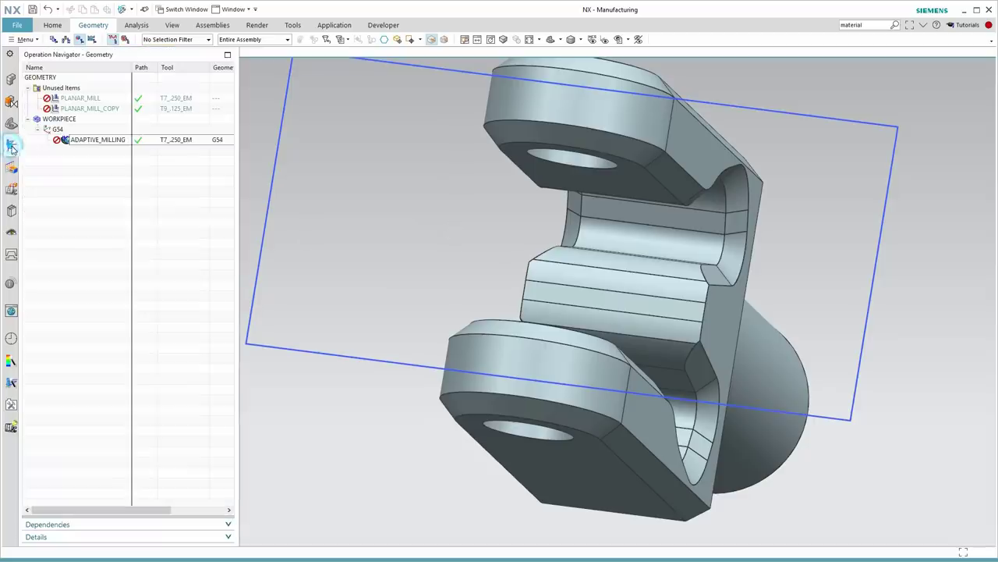
pyautogui.doubleClick(86, 142)
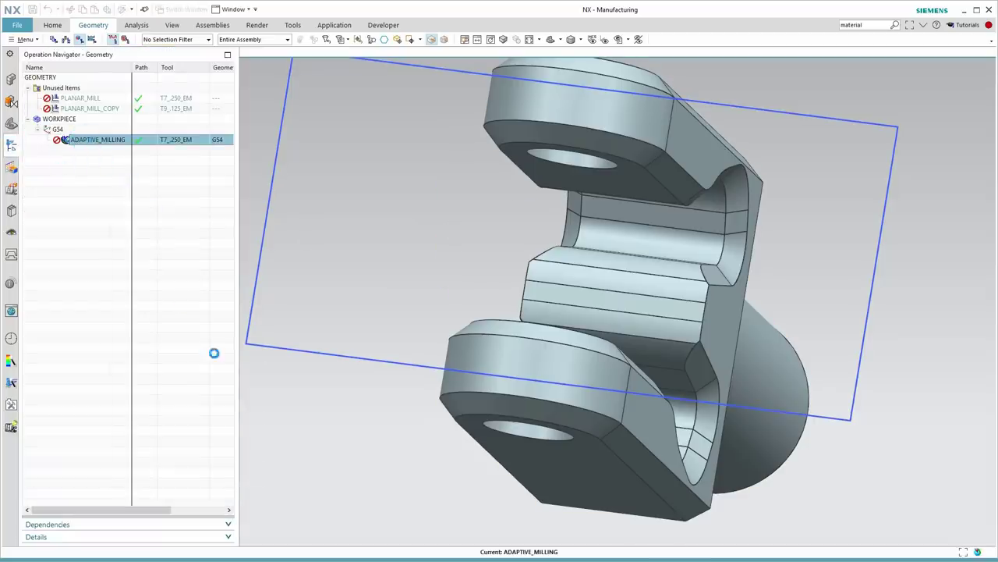
pyautogui.click(163, 452)
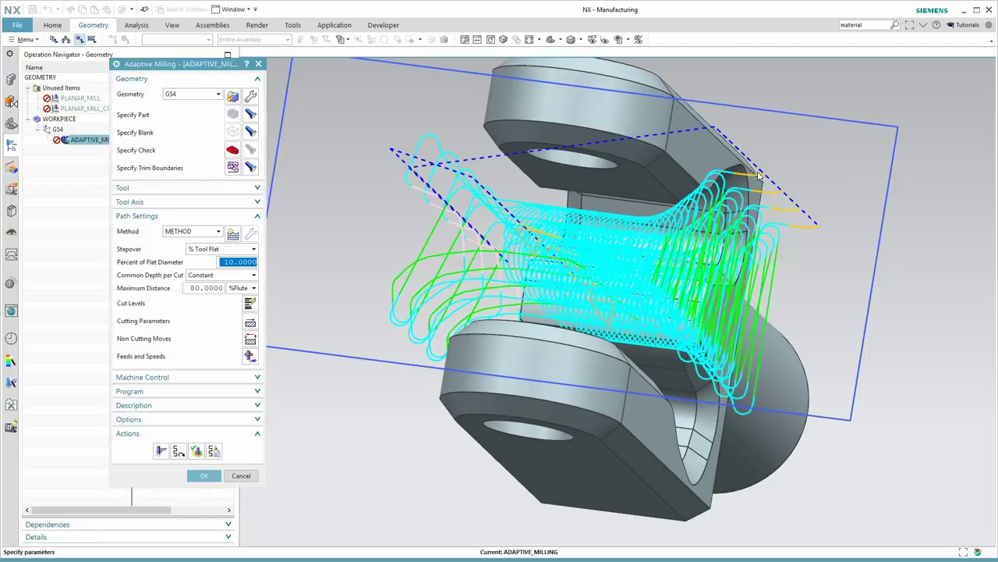
pyautogui.moveTo(771, 274); pyautogui.dragTo(857, 286, button='middle')
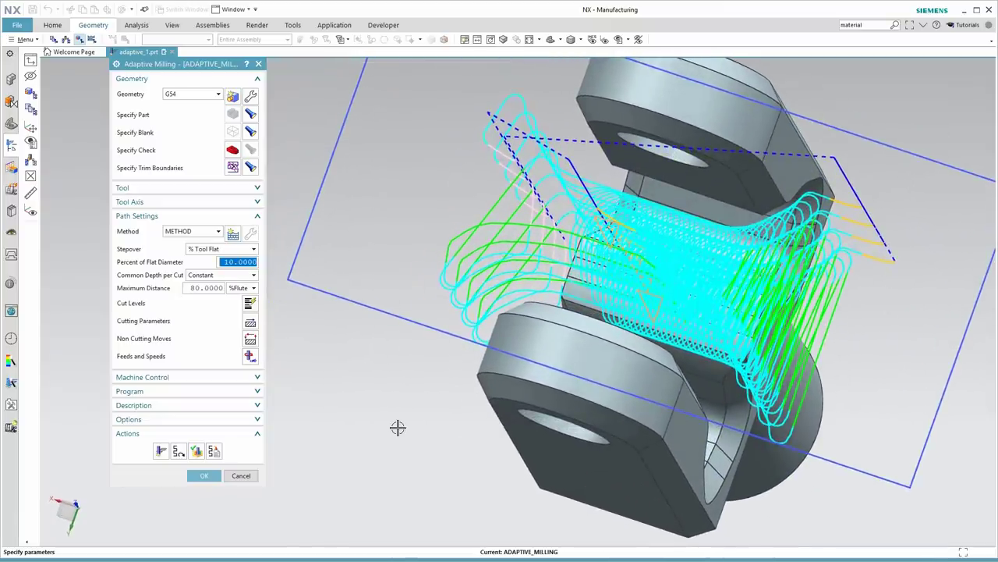
pyautogui.scroll(-2, 396, 417)
pyautogui.moveTo(341, 434); pyautogui.dragTo(305, 379, button='middle')
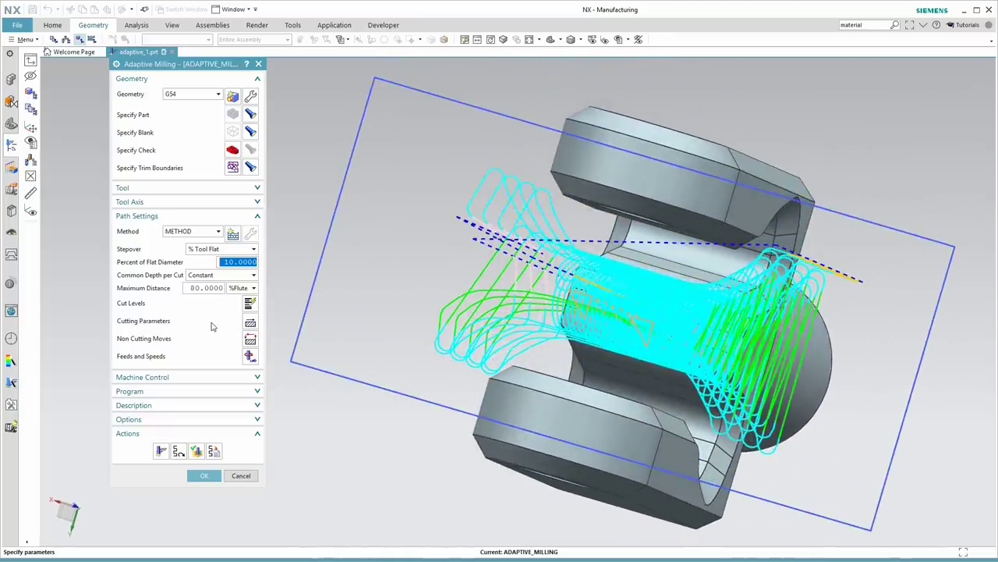
pyautogui.press('F8')
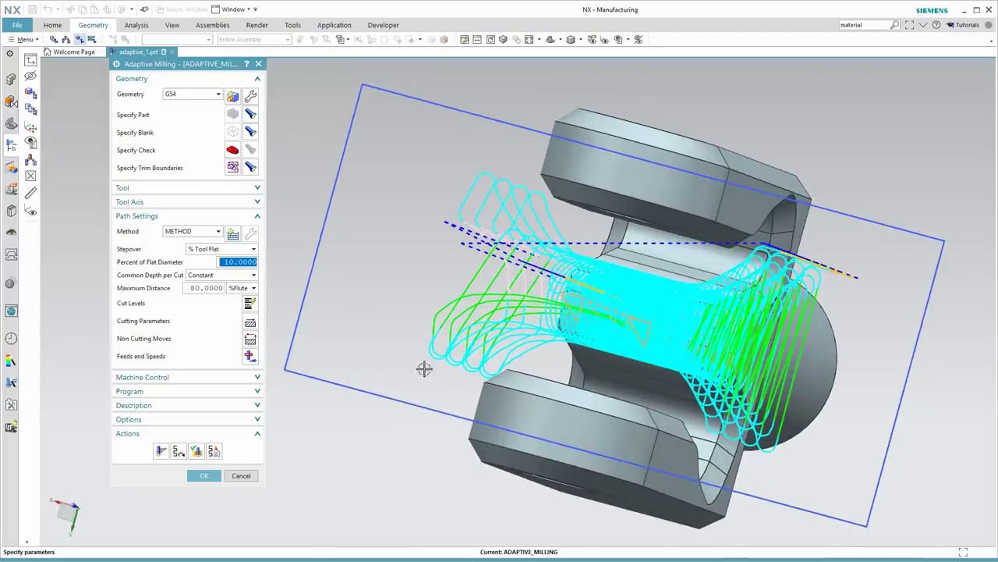
# Review the stock settings in the Cutting Parameters, confirm them, and accept the Adaptive Milling operation.
pyautogui.click(250, 322)
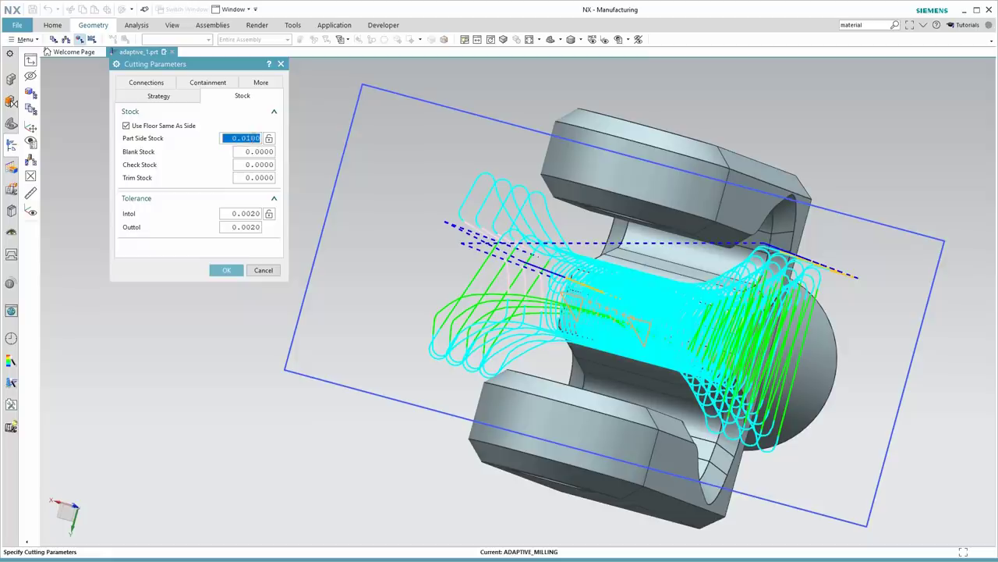
pyautogui.click(226, 272)
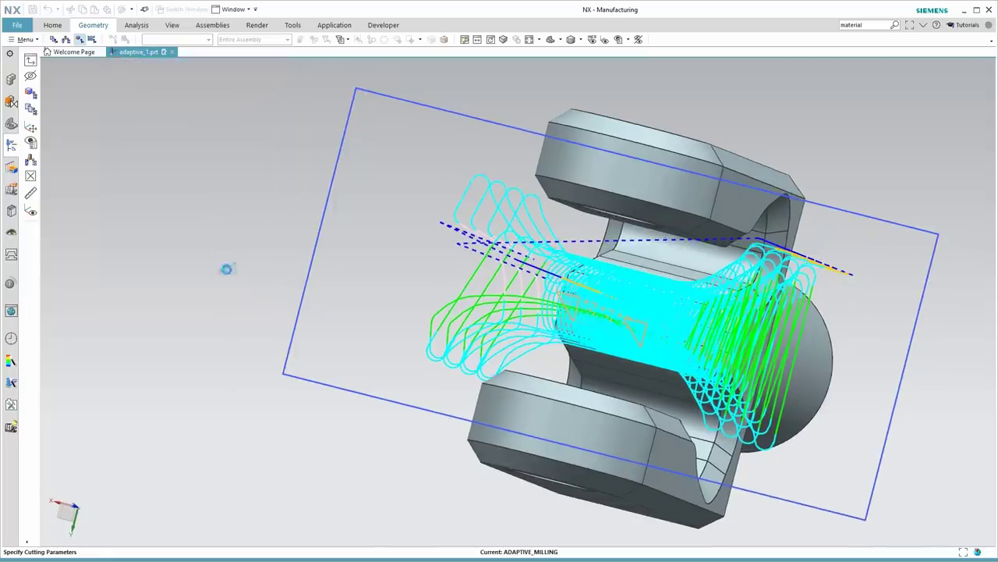
pyautogui.moveTo(376, 402); pyautogui.dragTo(398, 364, button='middle')
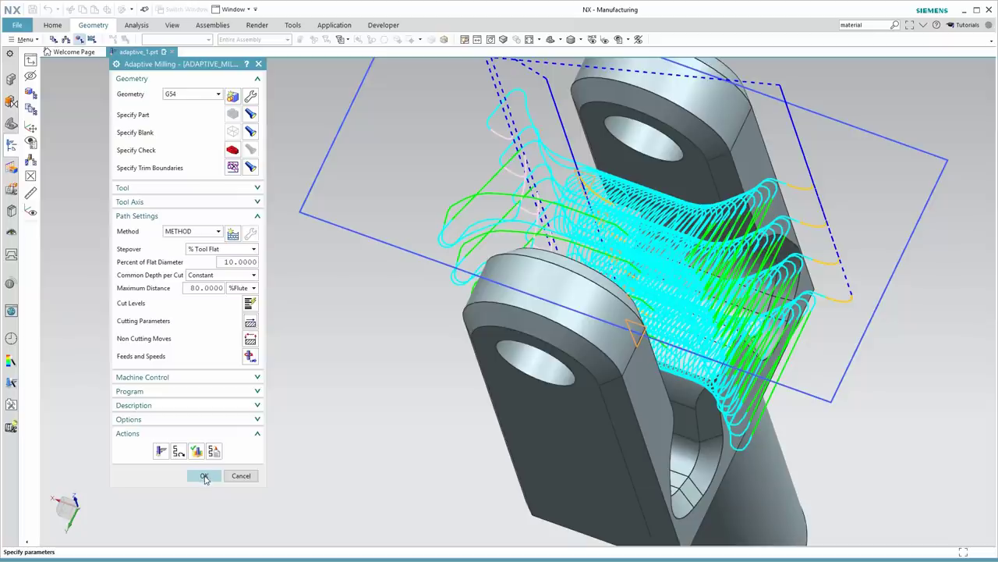
pyautogui.click(204, 476)
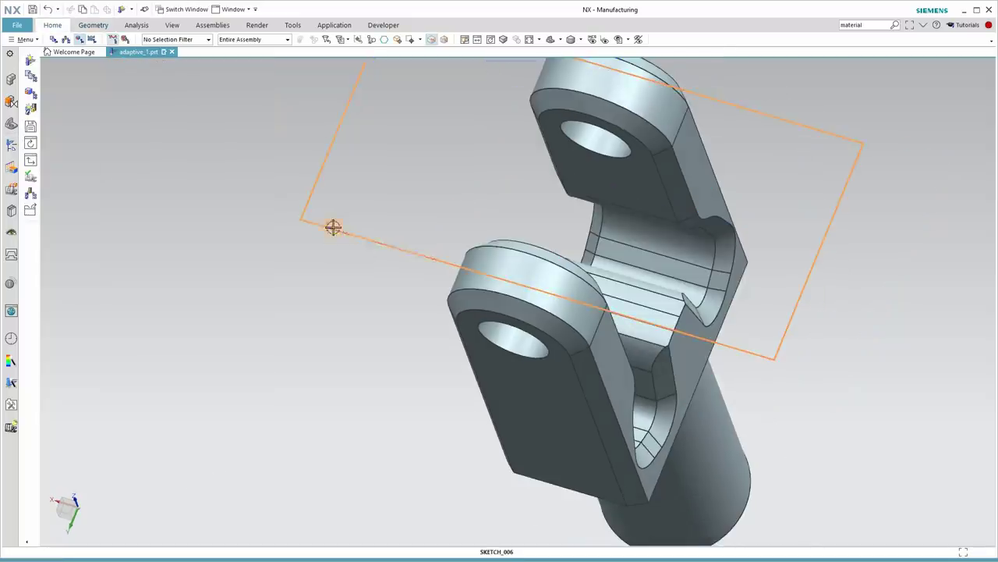
# Hide the trim boundary's rectangle sketch at the fork end.
pyautogui.rightClick(335, 225)
pyautogui.click(362, 252)
pyautogui.moveTo(347, 246)
pyautogui.mouseDown(button='middle')
pyautogui.moveTo(236, 192)
pyautogui.moveTo(172, 187)
pyautogui.moveTo(341, 156)
pyautogui.moveTo(242, 163)
pyautogui.mouseUp(button='middle')
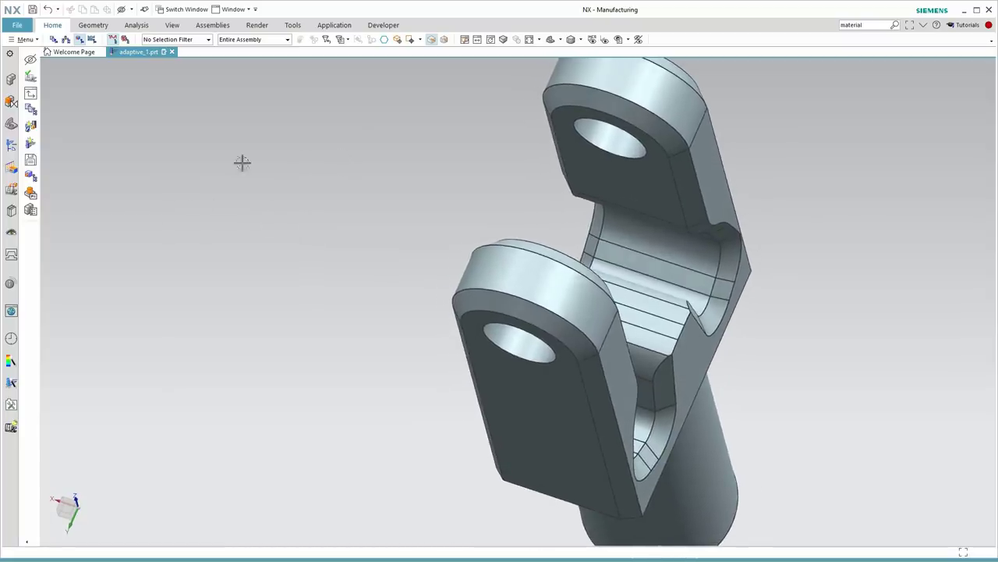
# Show the operations in program order and move the Adaptive Milling operation into the PROGRAM group.
pyautogui.click(10, 148)
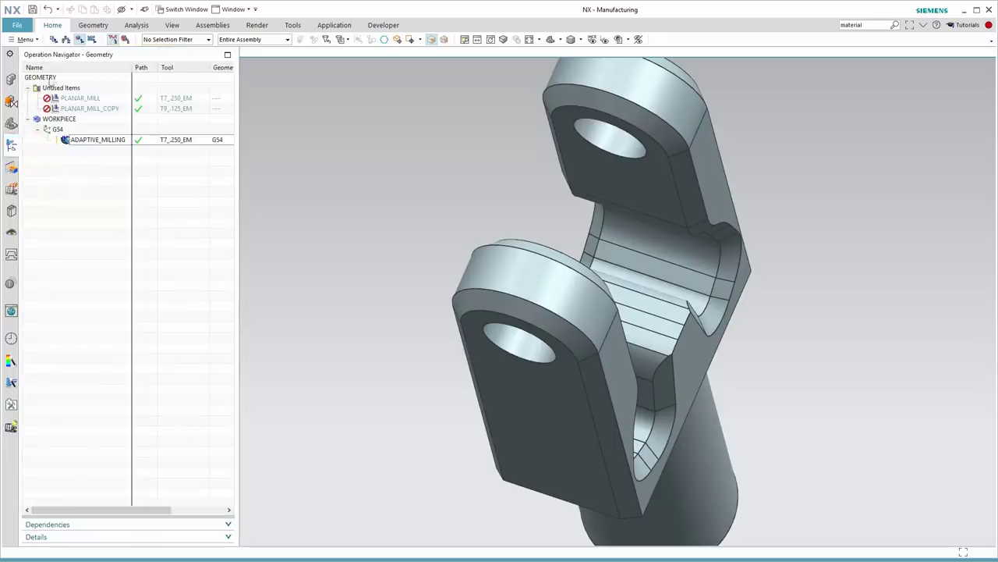
pyautogui.click(52, 39)
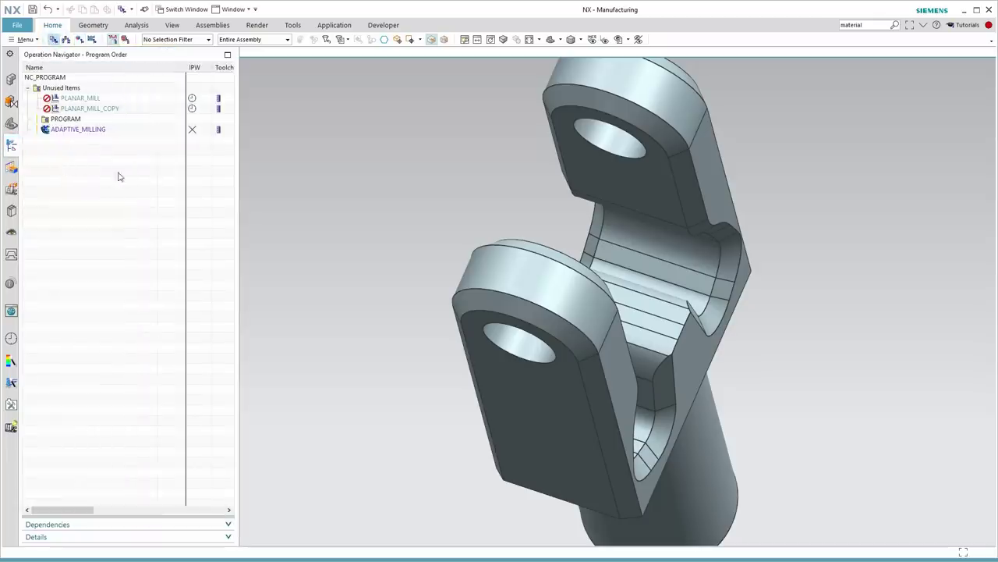
pyautogui.click(75, 130)
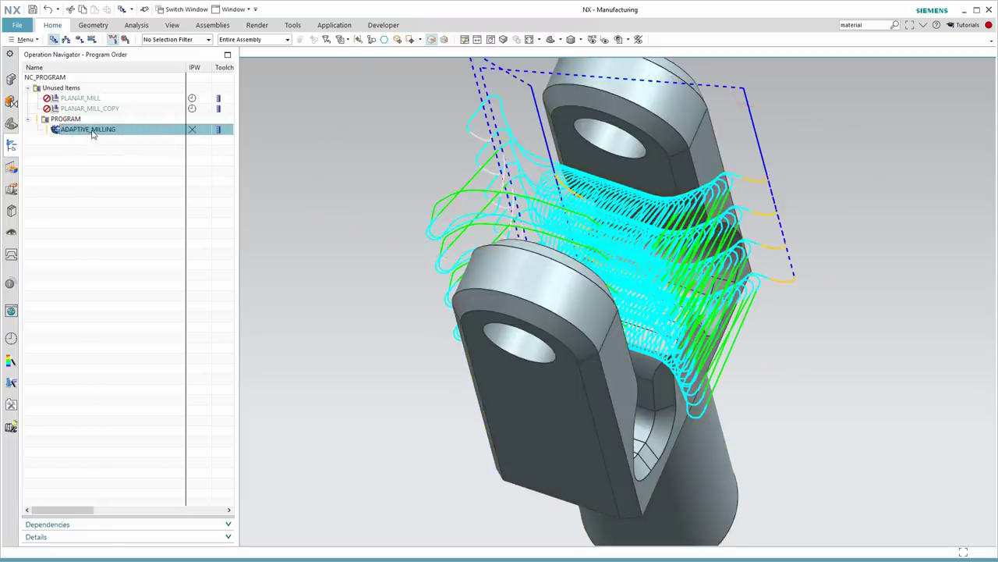
# Verify the Adaptive Milling tool path with a 3D Dynamic simulation that saves the IPW, accept the operation, and check its IPW status.
pyautogui.doubleClick(92, 133)
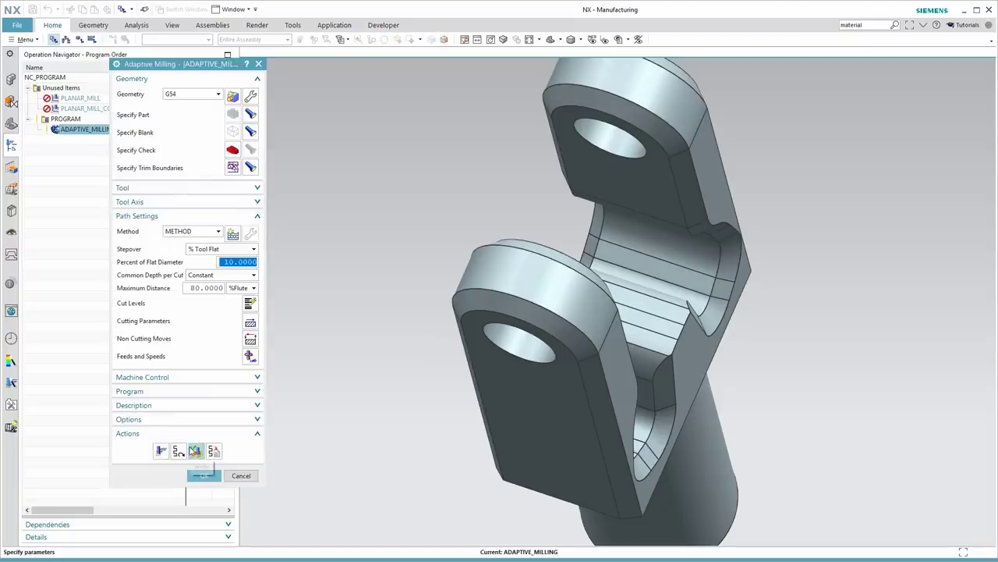
pyautogui.click(196, 451)
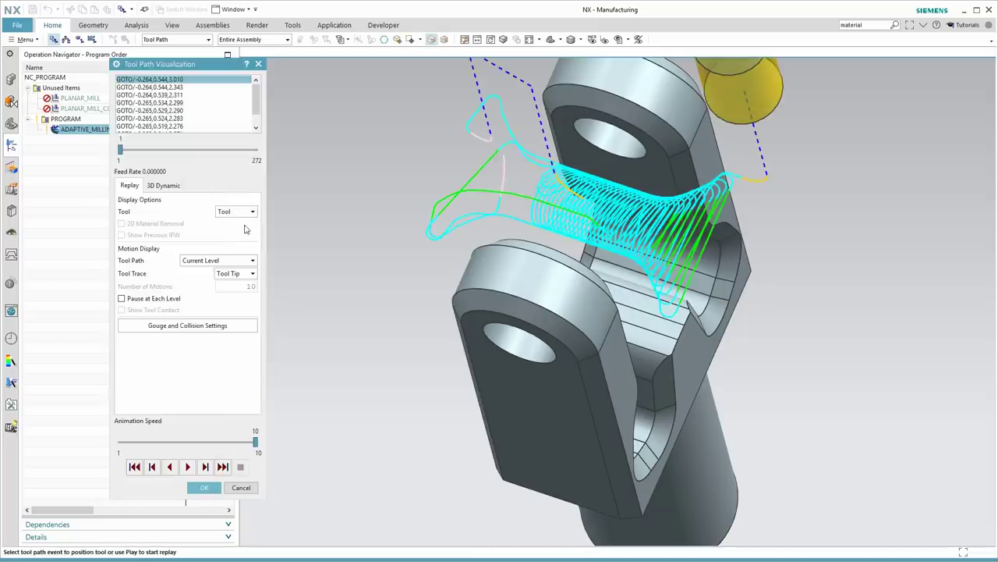
pyautogui.click(161, 185)
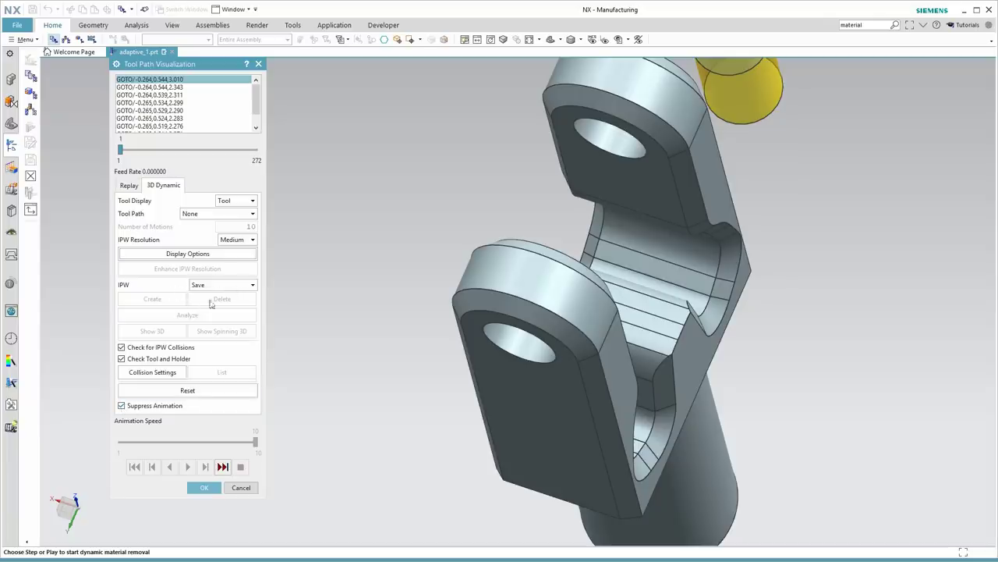
pyautogui.click(223, 469)
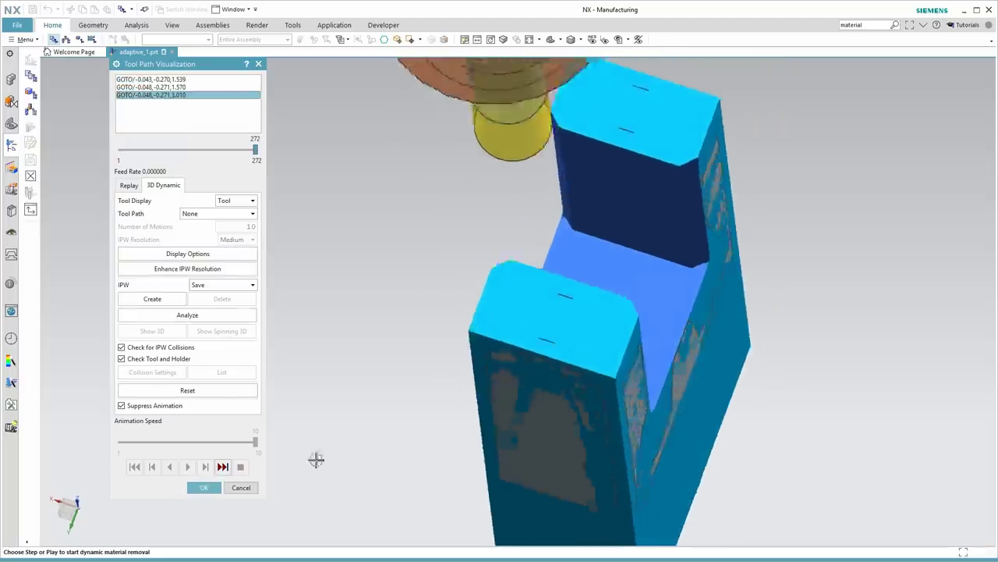
pyautogui.click(204, 486)
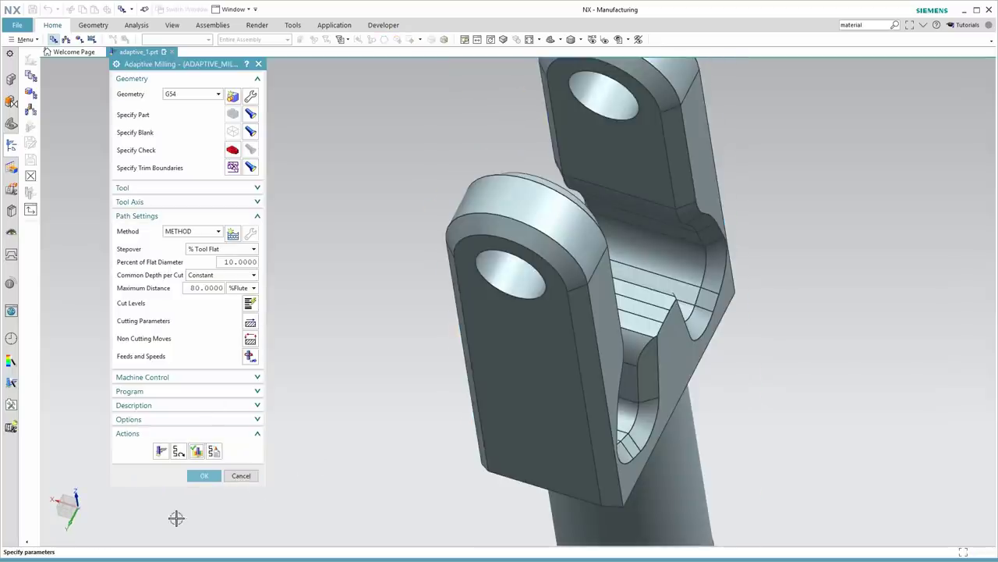
pyautogui.click(203, 475)
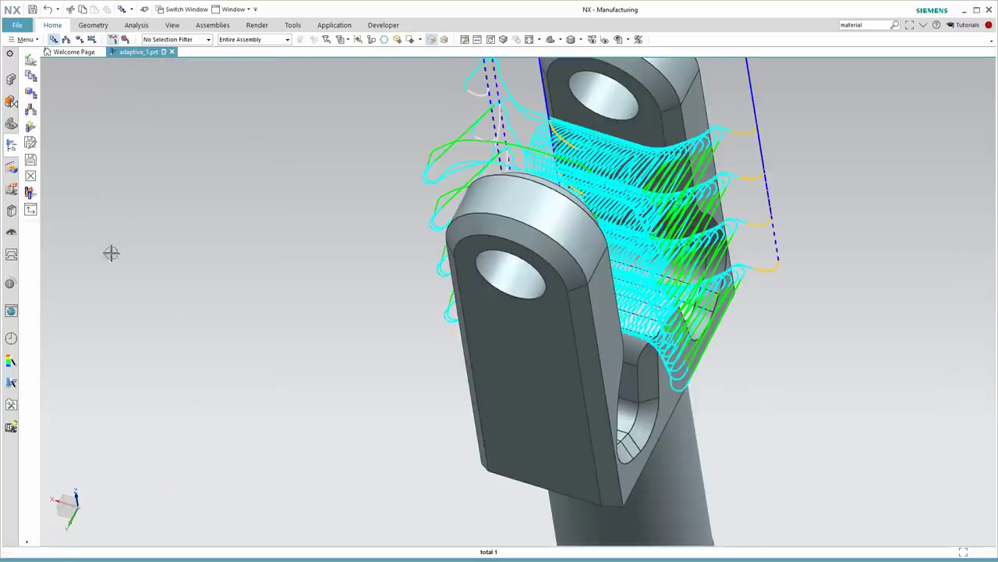
pyautogui.click(12, 145)
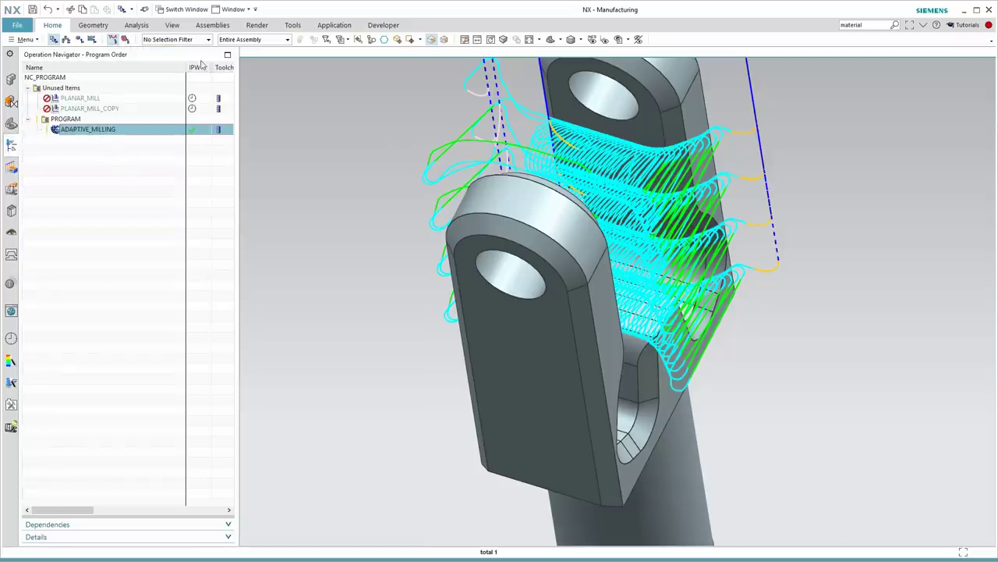
pyautogui.moveTo(195, 134)
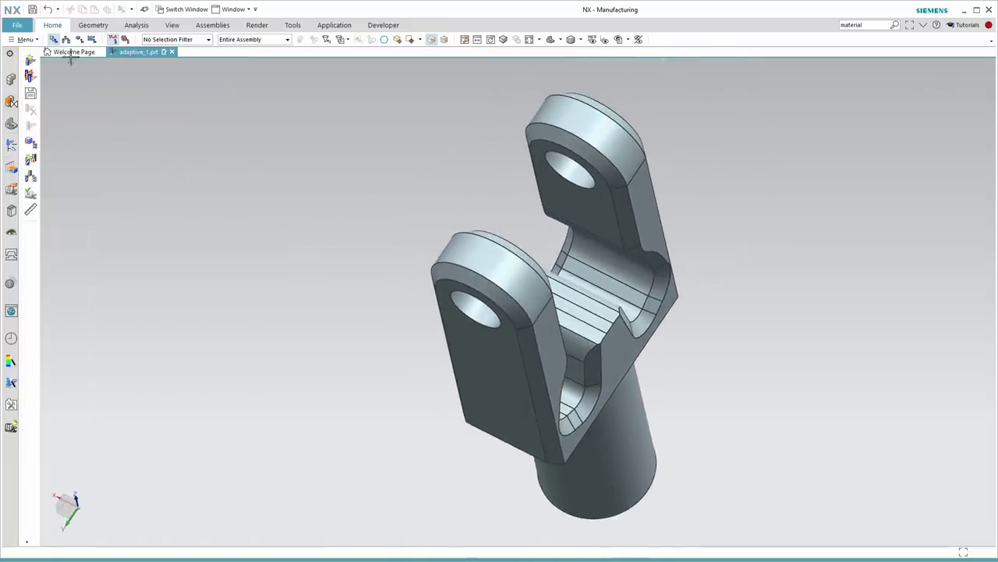
# Create a mill_planar FLOOR_WALL_IPW operation in PROGRAM using tool T7_.250_EM, geometry G54 and method METHOD.
pyautogui.click(53, 26)
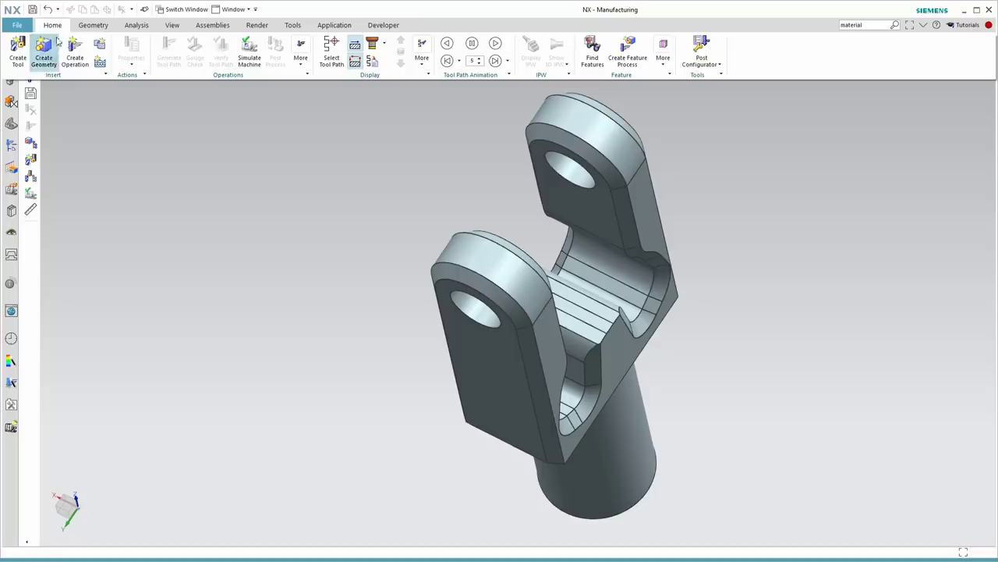
pyautogui.click(143, 94)
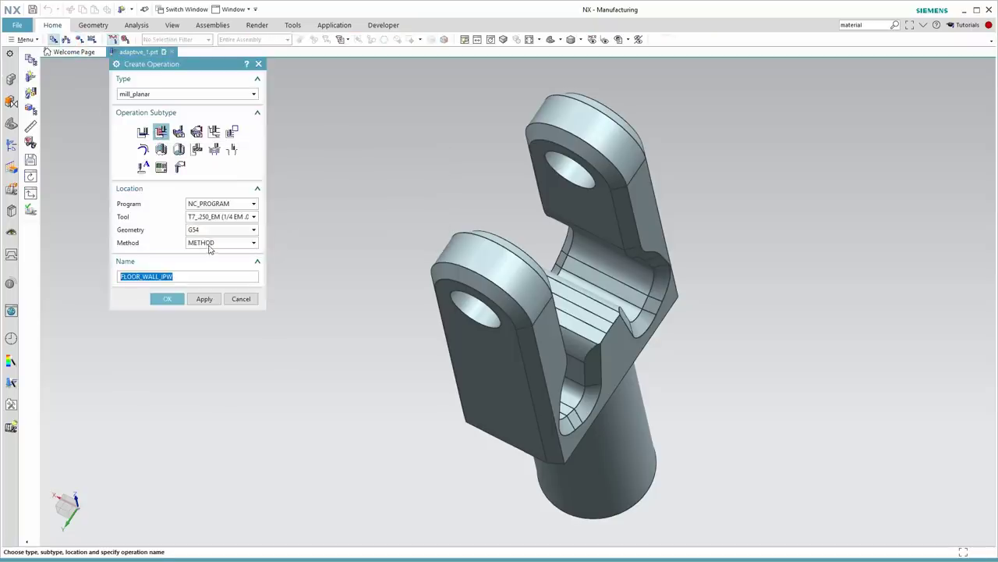
pyautogui.click(217, 204)
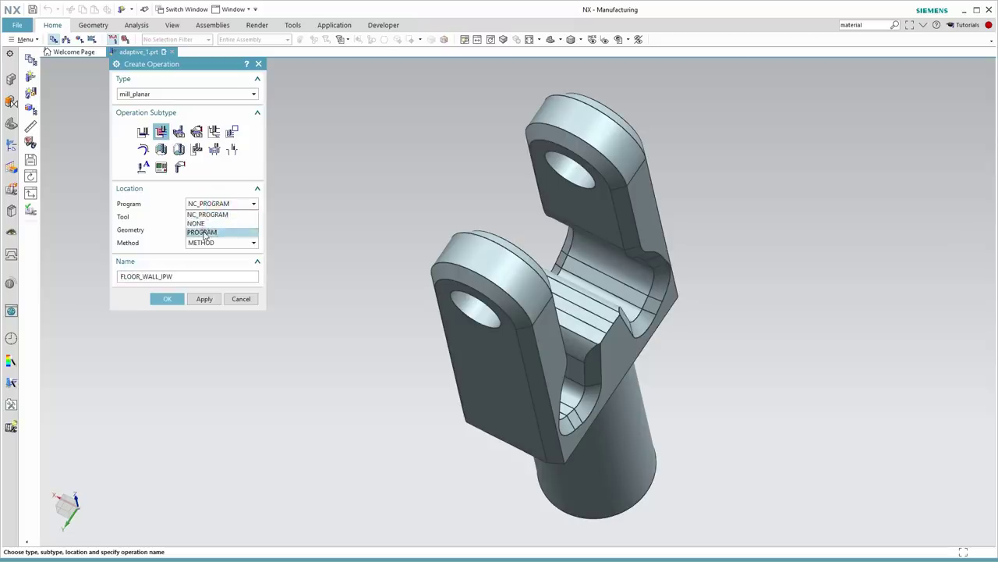
pyautogui.click(205, 232)
pyautogui.click(172, 298)
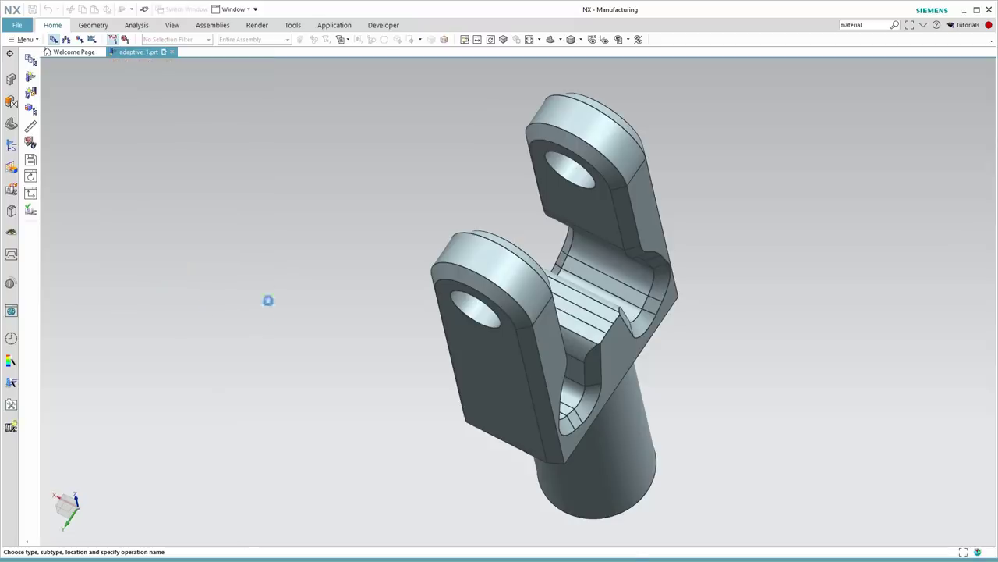
# Specify the top face of the raised block between the fork arms as the cut area floor and preview the cut region.
pyautogui.moveTo(297, 244); pyautogui.dragTo(361, 209, button='middle')
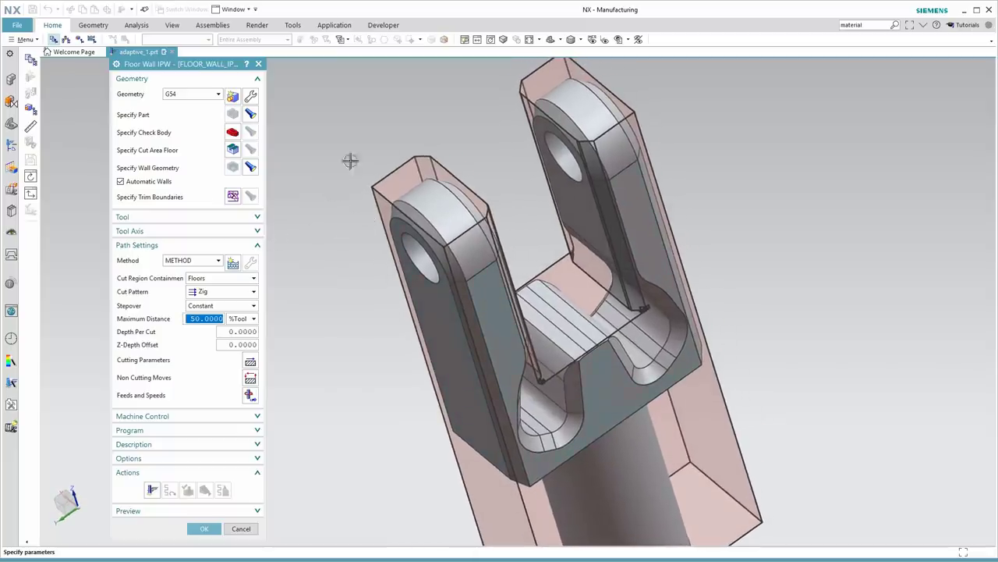
pyautogui.keyDown('shift'); pyautogui.moveTo(429, 173); pyautogui.dragTo(437, 174, button='middle'); pyautogui.keyUp('shift')
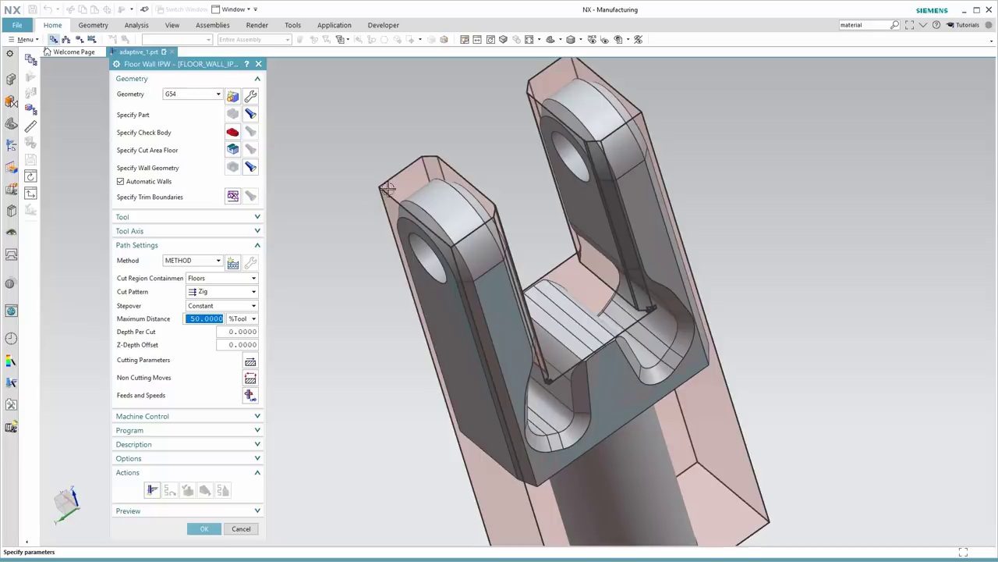
pyautogui.moveTo(406, 346); pyautogui.dragTo(380, 365, button='middle')
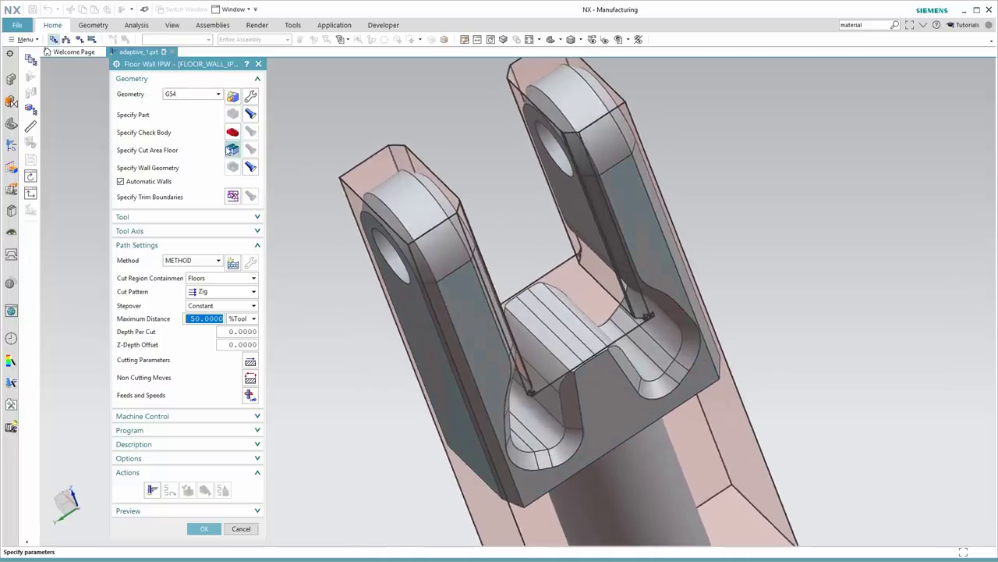
pyautogui.click(231, 151)
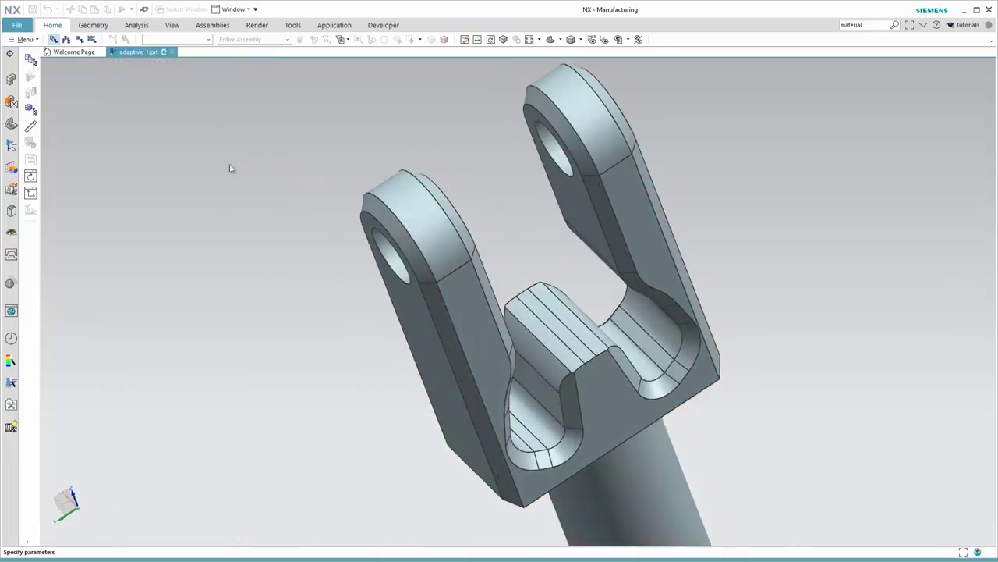
pyautogui.click(548, 322)
pyautogui.click(205, 206)
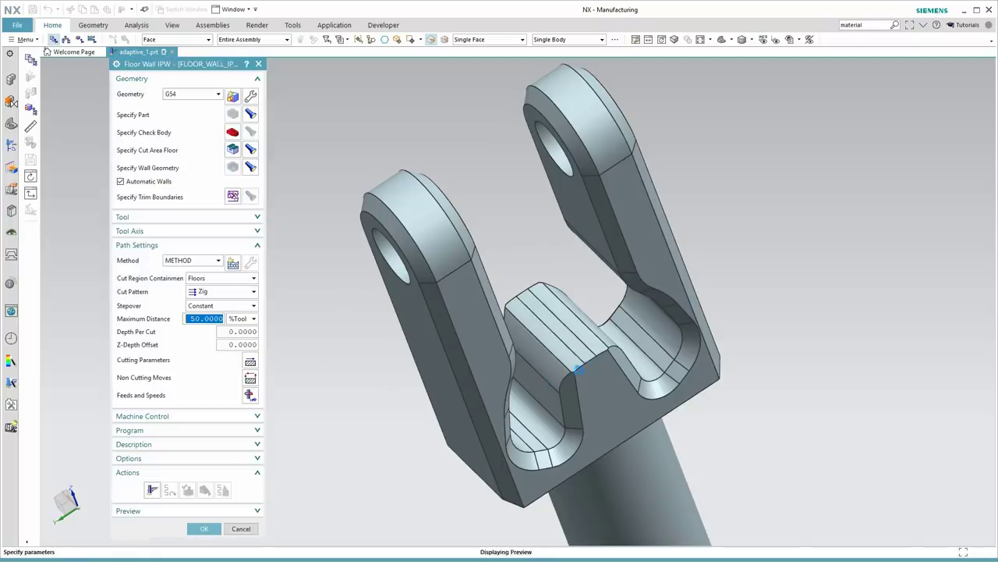
pyautogui.scroll(2, 590, 365)
pyautogui.moveTo(593, 363); pyautogui.dragTo(543, 330, button='middle')
pyautogui.scroll(1, 588, 328)
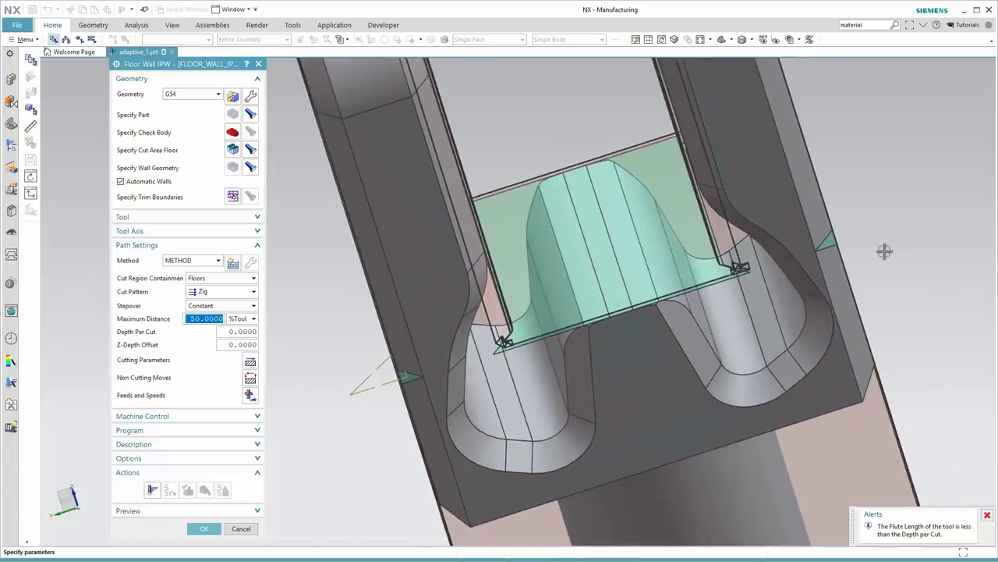
pyautogui.moveTo(855, 233); pyautogui.dragTo(833, 235, button='middle')
pyautogui.moveTo(426, 373); pyautogui.dragTo(441, 408, button='middle')
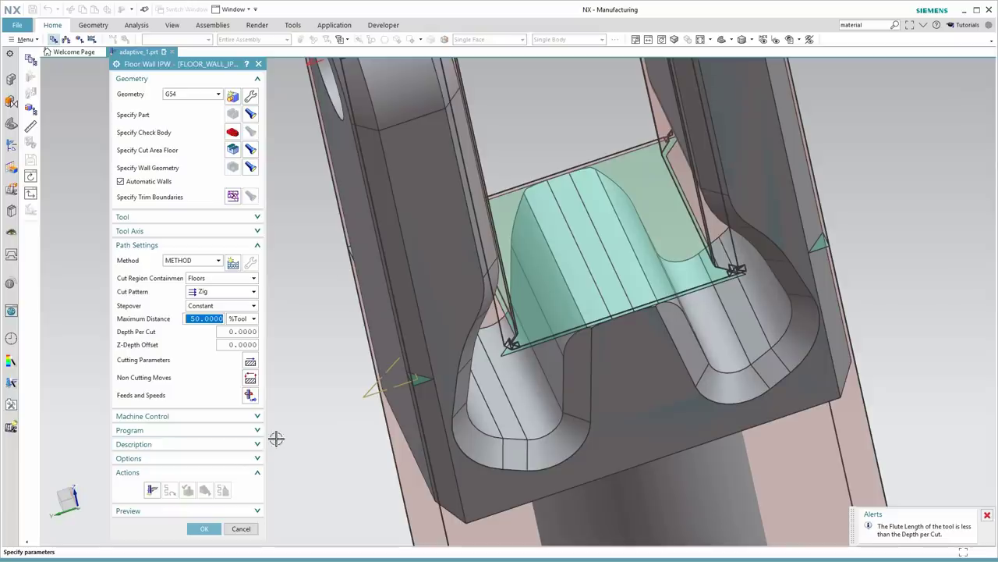
# Set the floor extension to Part Outline in the containment cutting parameters and confirm them.
pyautogui.click(250, 361)
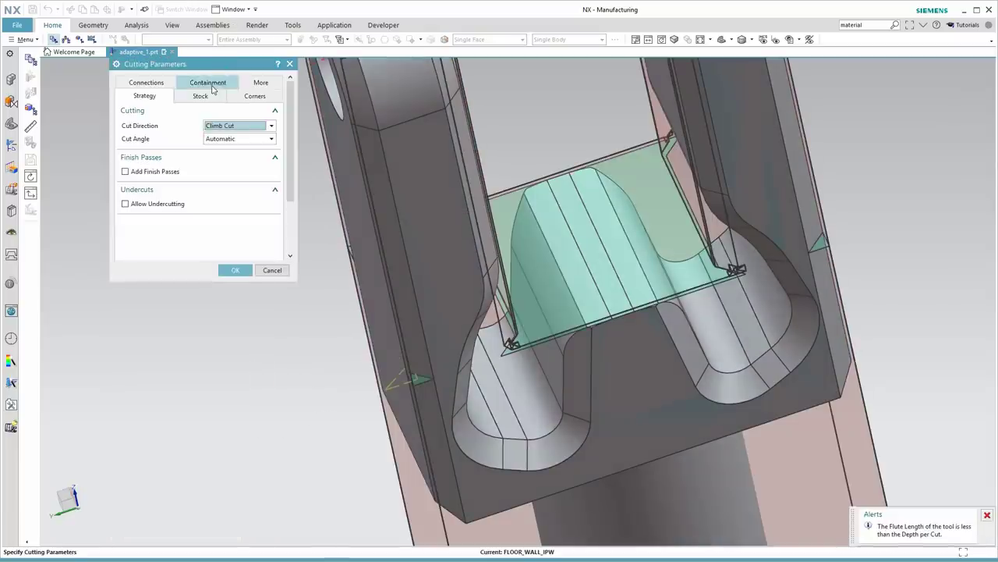
pyautogui.click(207, 82)
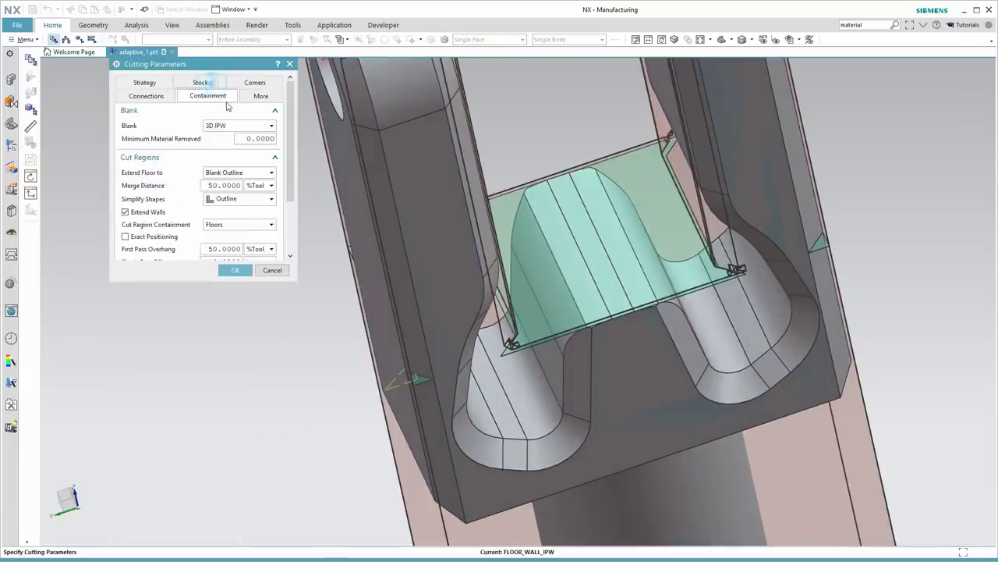
pyautogui.click(228, 172)
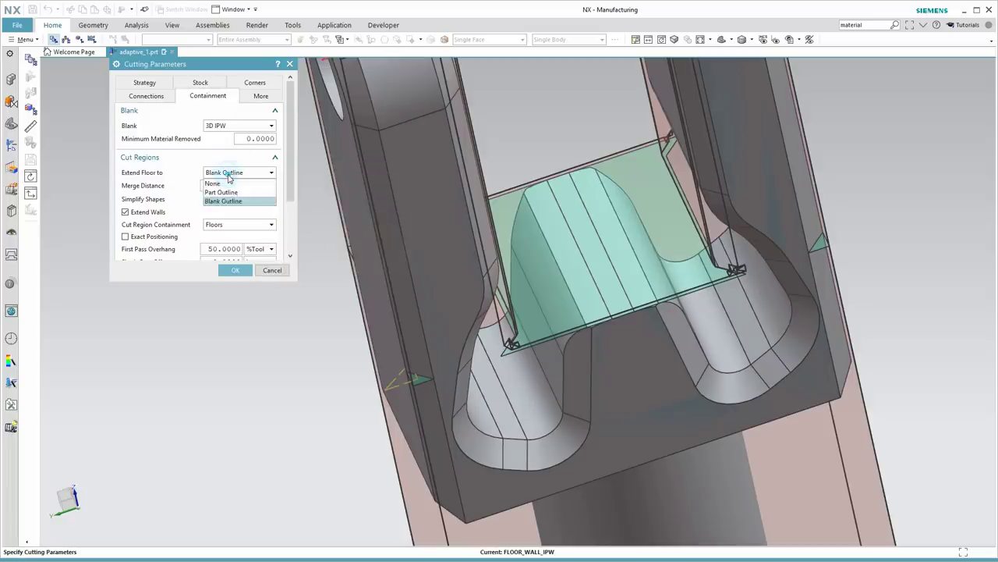
pyautogui.click(223, 192)
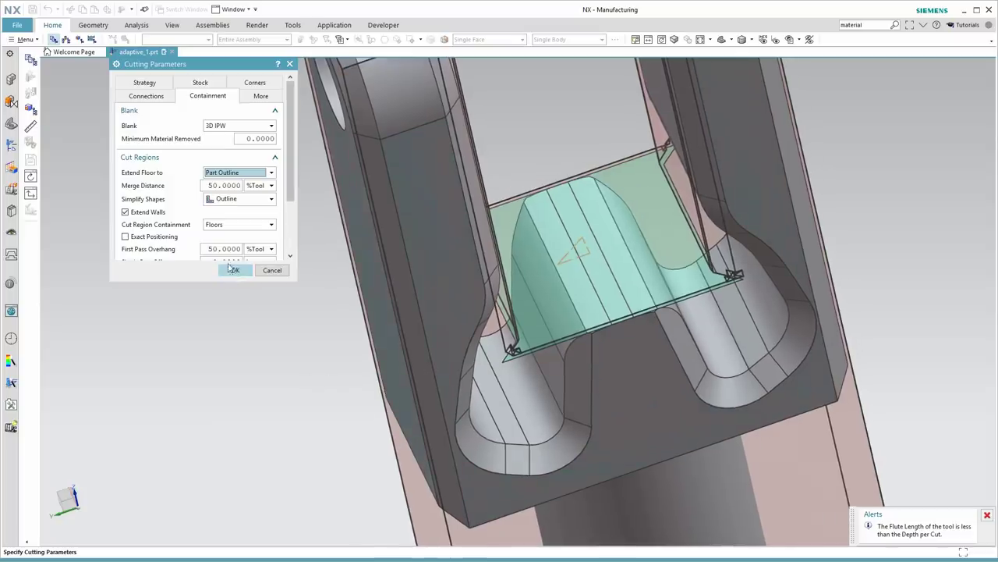
pyautogui.click(234, 271)
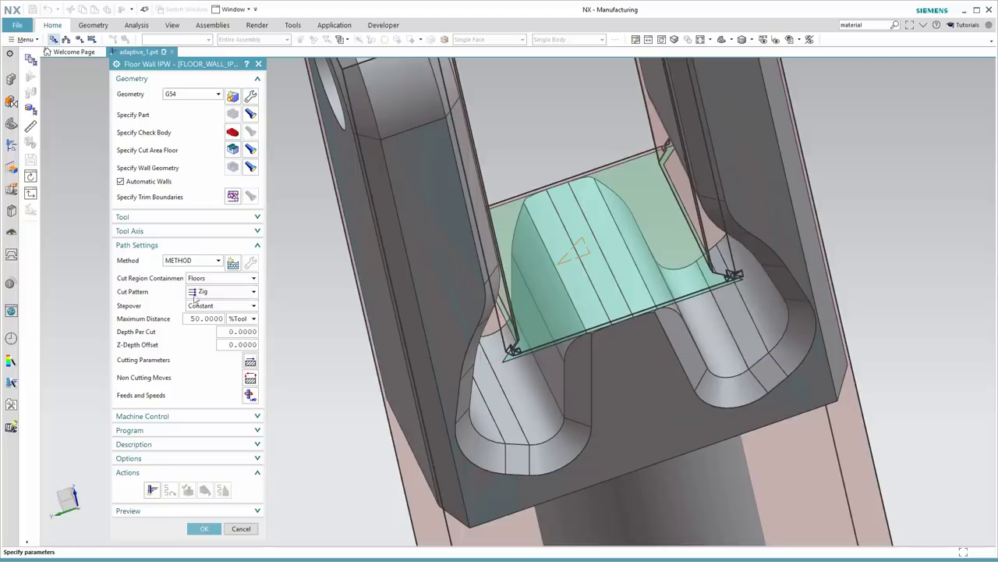
# Set the Floor Wall IPW cut pattern to Profile and generate the tool path, dismissing the flute length warning.
pyautogui.click(195, 292)
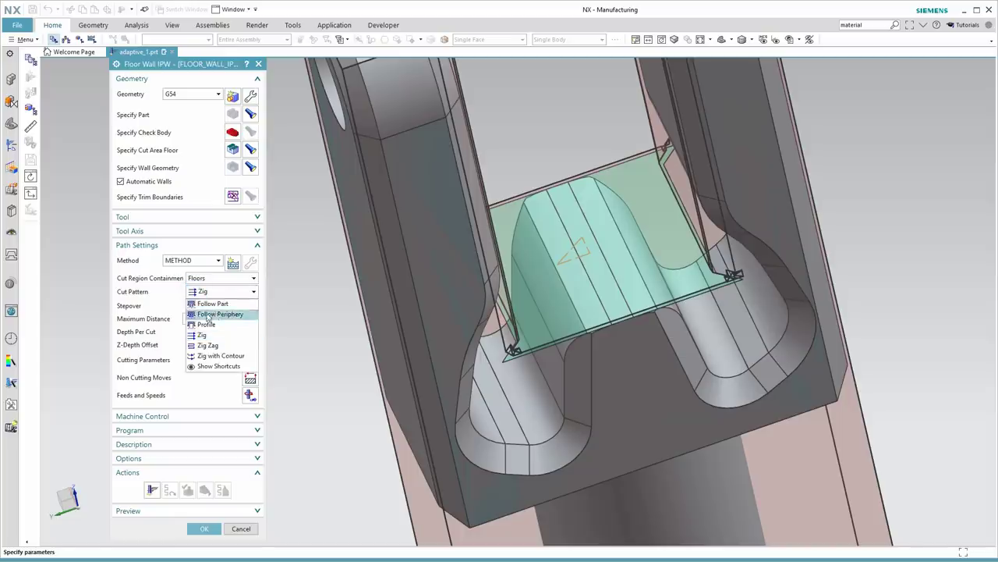
pyautogui.click(206, 324)
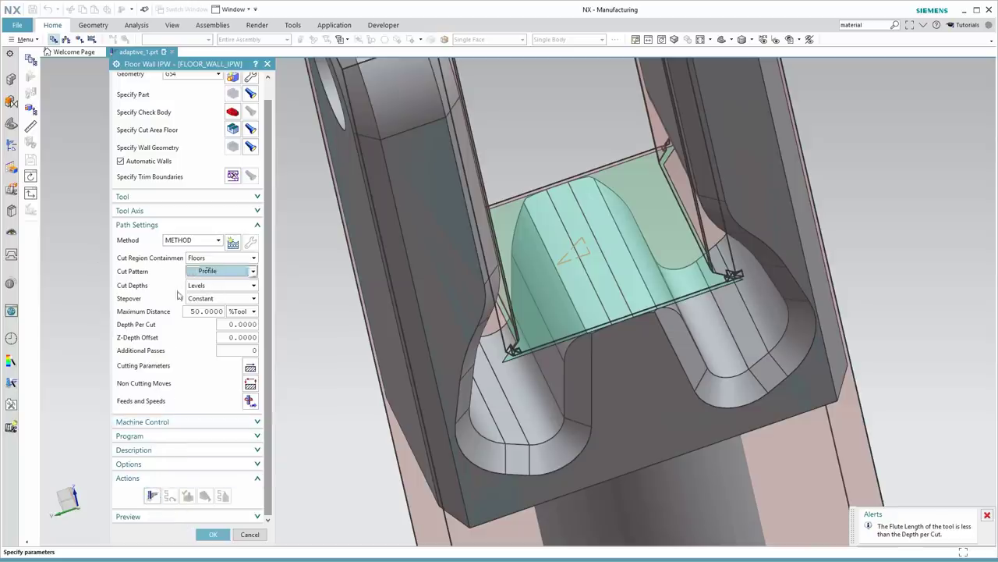
pyautogui.click(152, 497)
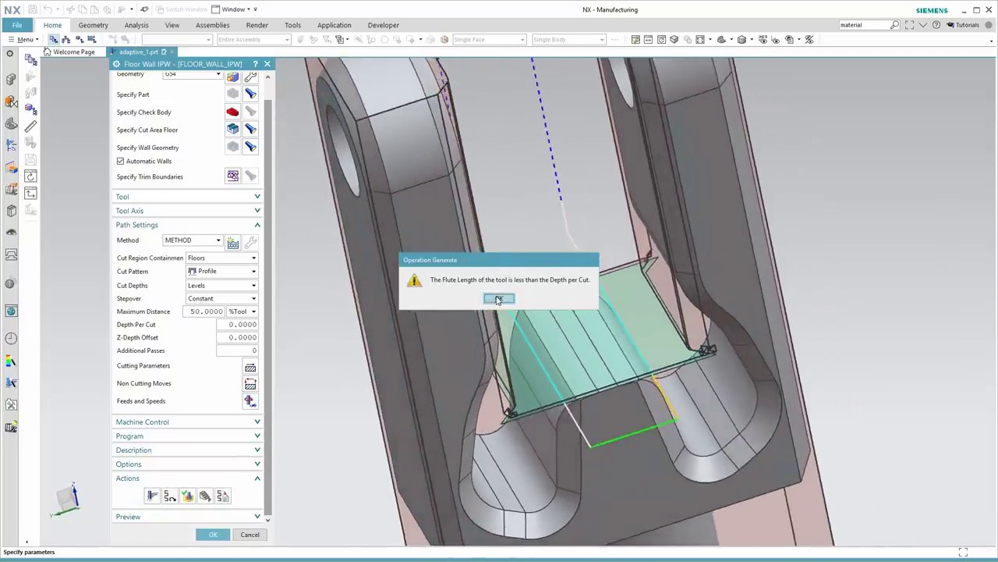
pyautogui.click(498, 299)
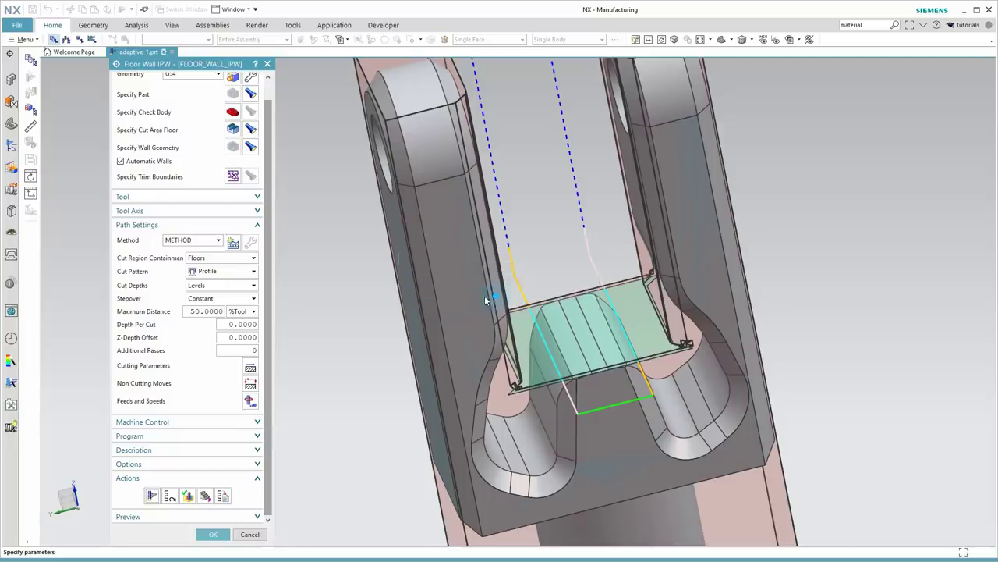
# Set the depth per cut to 0.3, regenerate the tool path, and inspect the profile passes over the floor between the fork arms.
pyautogui.click(241, 324)
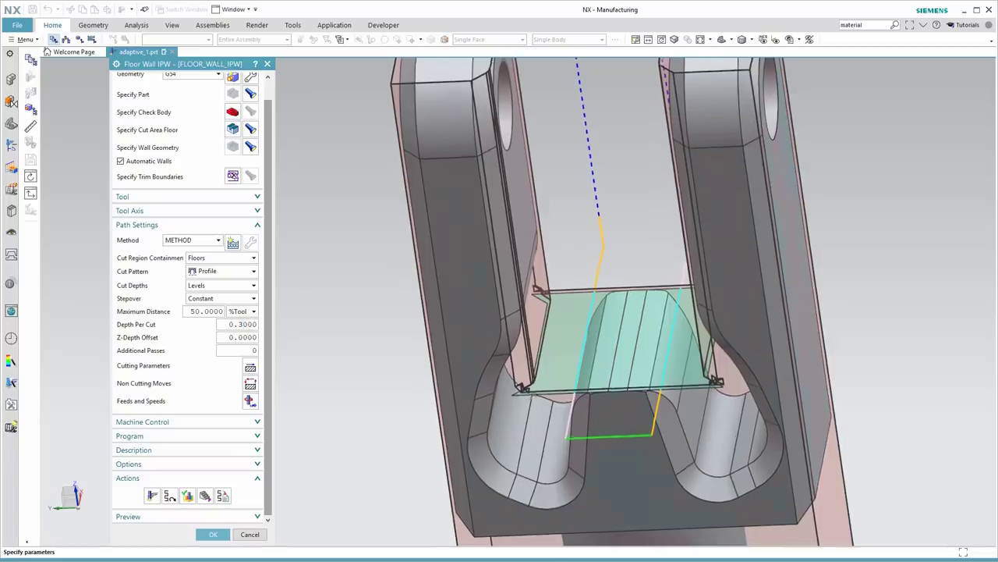
pyautogui.click(153, 497)
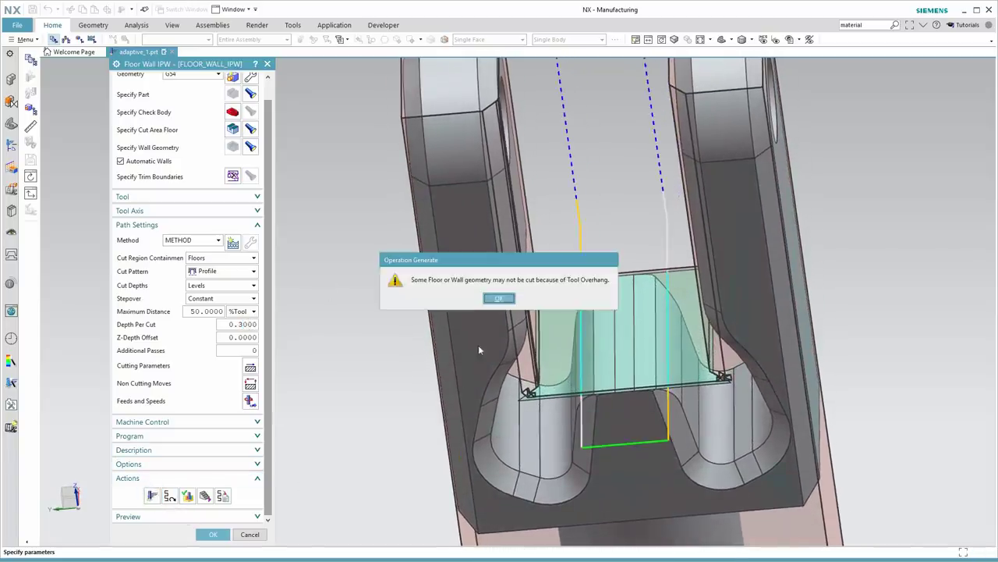
pyautogui.moveTo(472, 262); pyautogui.dragTo(370, 234)
pyautogui.moveTo(418, 301); pyautogui.dragTo(394, 254, button='middle')
pyautogui.moveTo(507, 277); pyautogui.dragTo(561, 192, button='middle')
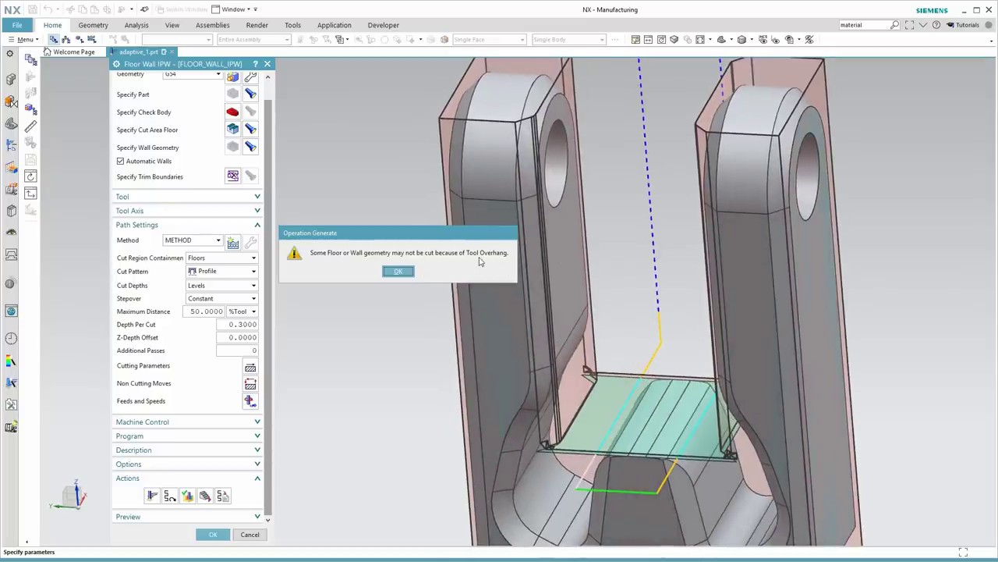
pyautogui.moveTo(614, 307); pyautogui.dragTo(663, 378, button='middle')
pyautogui.scroll(2, 622, 325)
pyautogui.scroll(2, 663, 378)
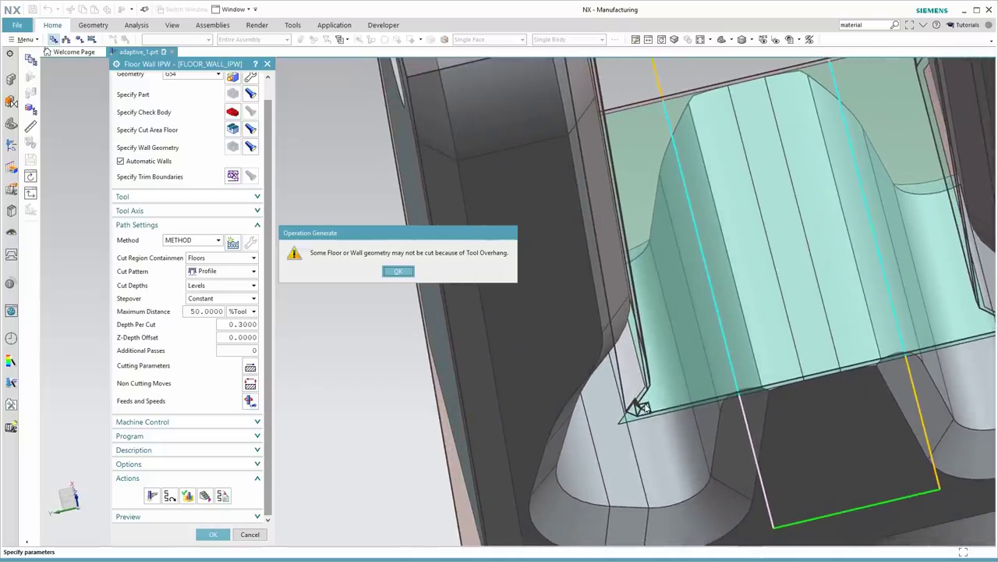
# Dismiss the tool overhang warning and set the tool overhang to 100 %Tool in the containment cutting parameters.
pyautogui.moveTo(659, 423); pyautogui.dragTo(625, 323, button='middle')
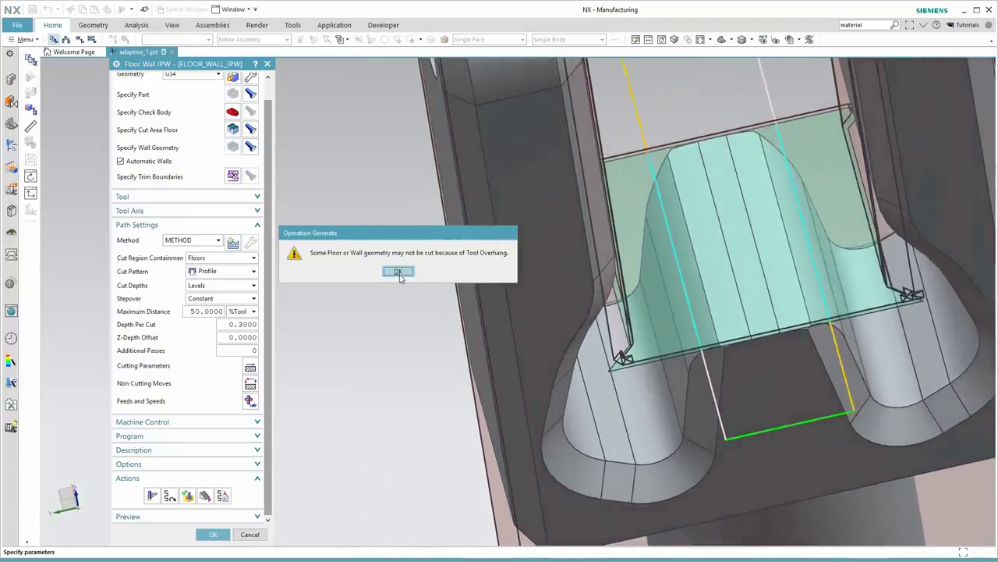
pyautogui.click(398, 272)
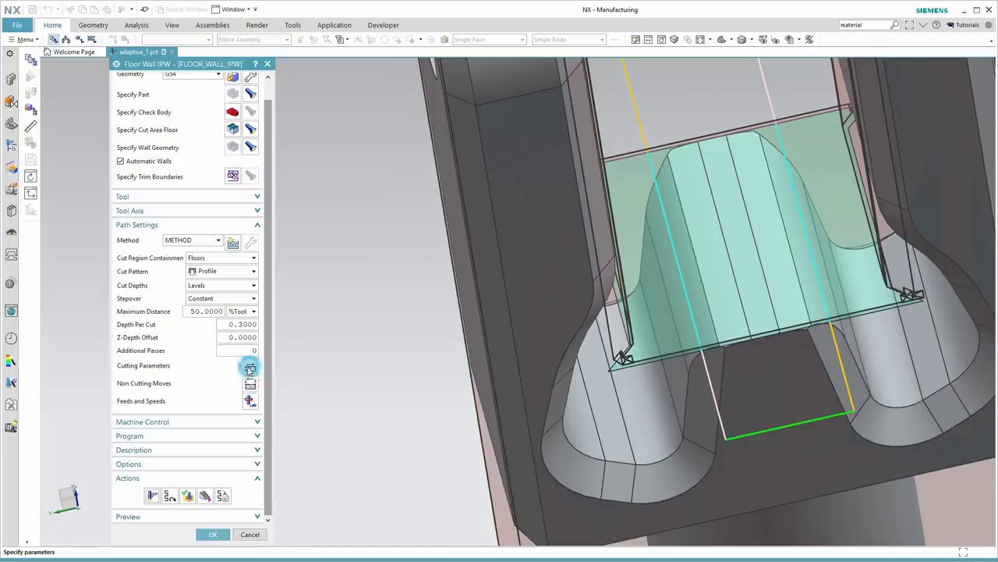
pyautogui.click(250, 366)
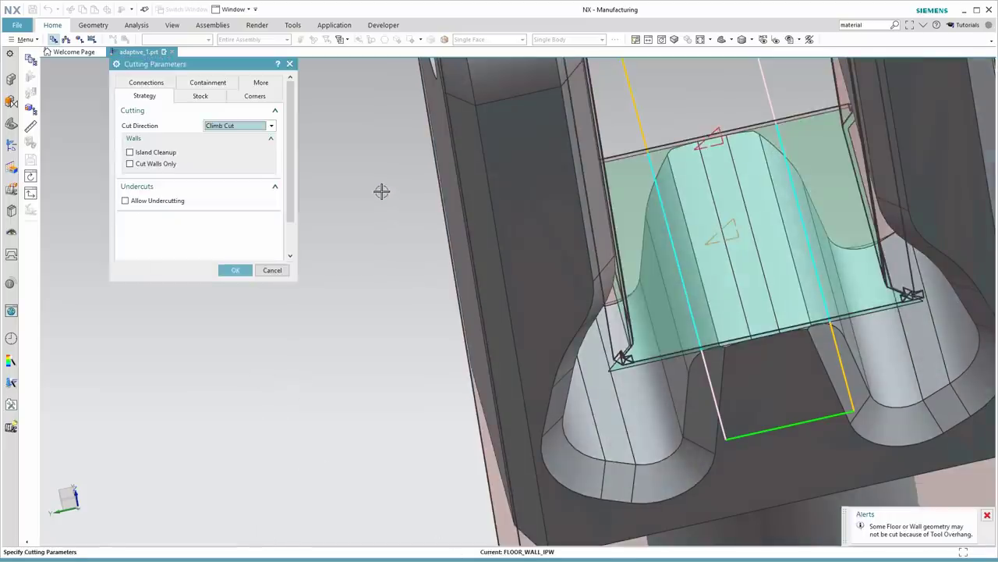
pyautogui.click(208, 81)
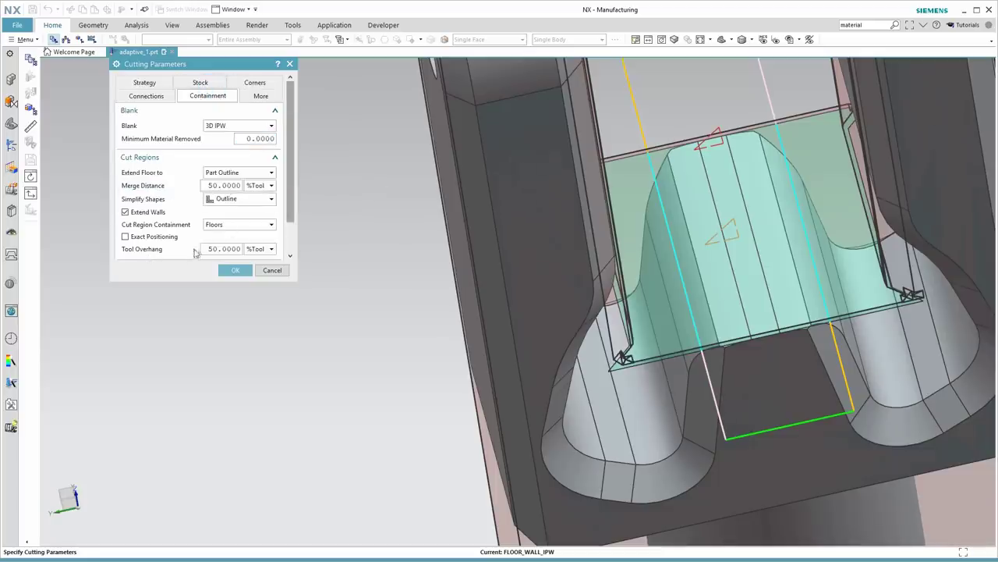
pyautogui.click(216, 248)
pyautogui.moveTo(215, 248); pyautogui.dragTo(195, 252)
# Set the convex corners' path shape to Roll Around and confirm the cutting parameters.
pyautogui.click(255, 82)
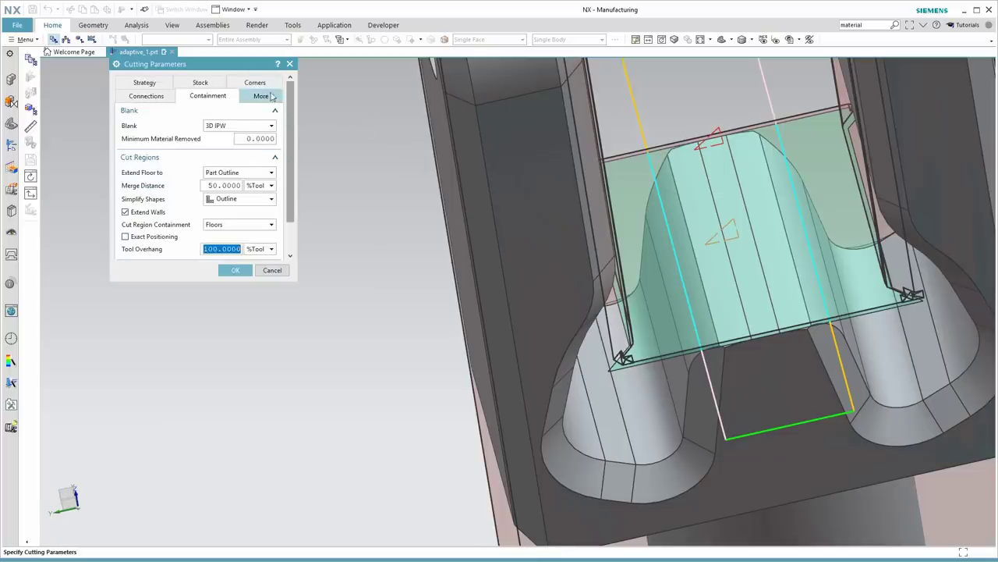
pyautogui.click(257, 82)
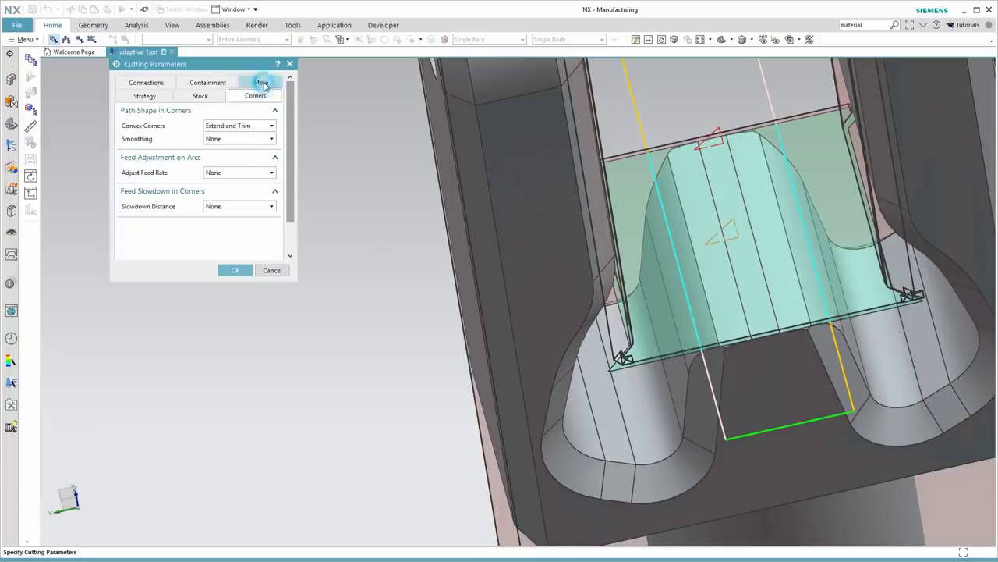
pyautogui.click(234, 127)
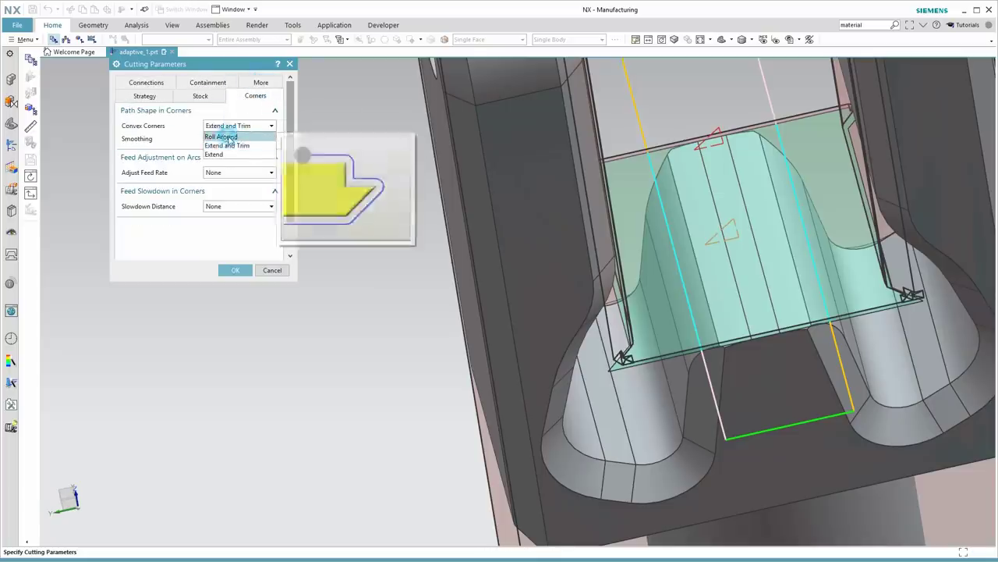
pyautogui.click(222, 136)
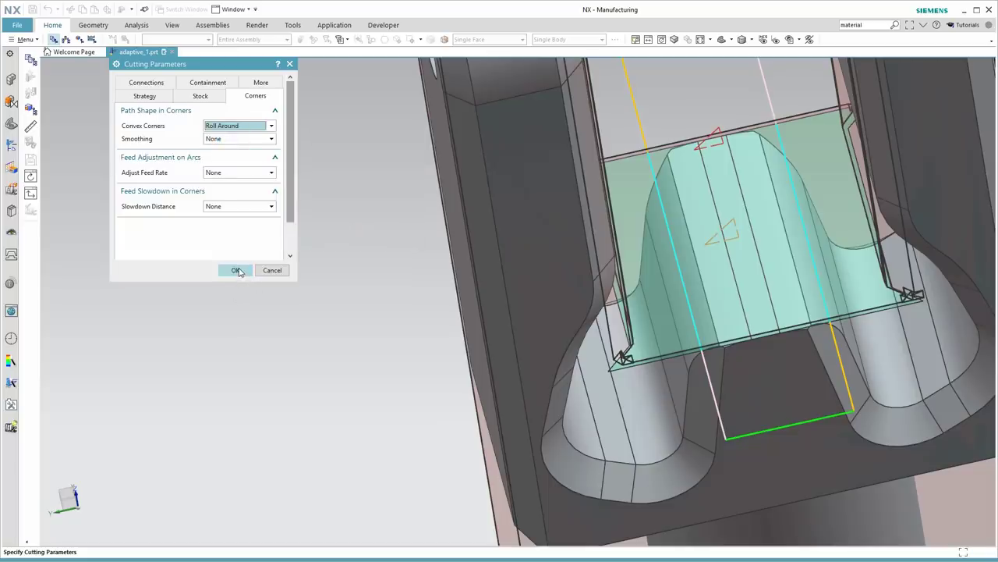
pyautogui.click(237, 271)
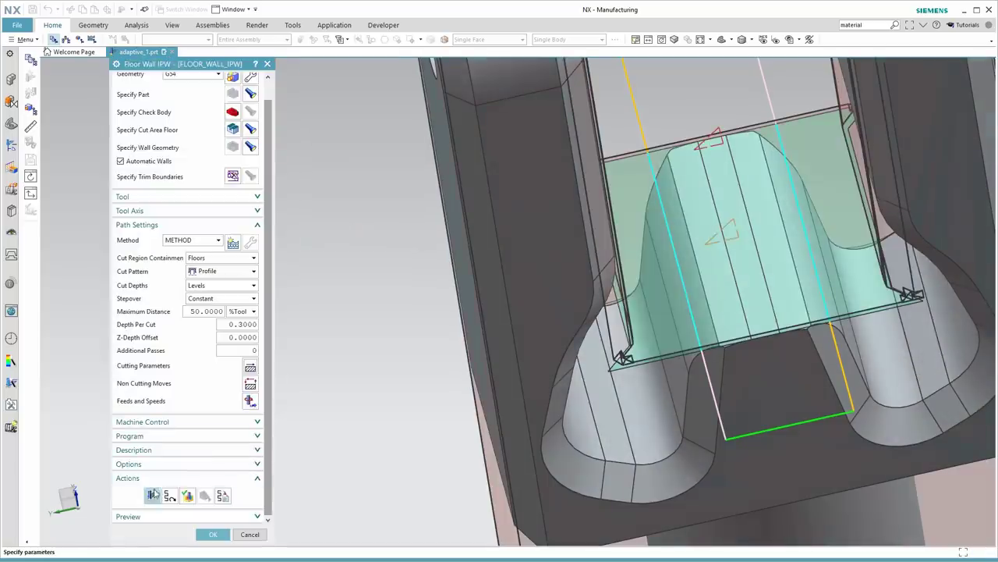
# Regenerate the Floor Wall IPW tool path, inspect the passes between the fork arms, and accept the operation.
pyautogui.click(153, 494)
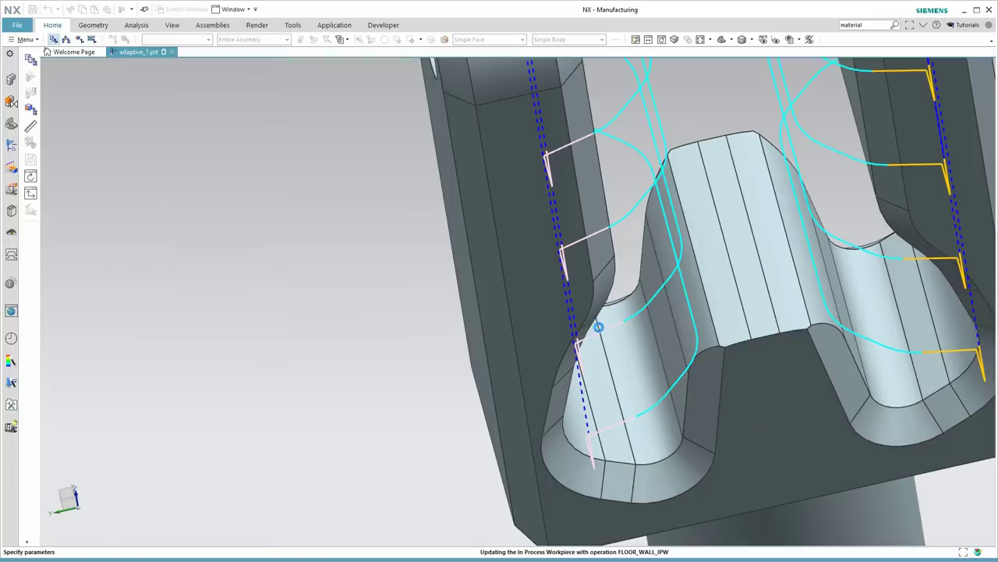
pyautogui.moveTo(490, 373); pyautogui.dragTo(414, 449, button='middle')
pyautogui.scroll(-3, 480, 374)
pyautogui.click(214, 535)
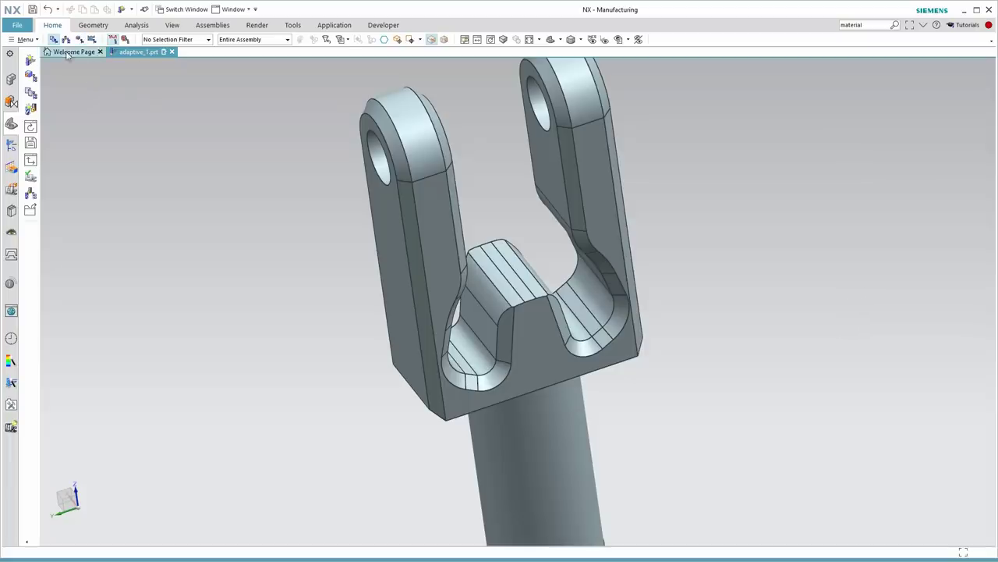
# Create a second Adaptive Milling operation from mill_contour using the T9_.125_EM tool and the G54 geometry.
pyautogui.moveTo(173, 145); pyautogui.dragTo(458, 297, button='middle')
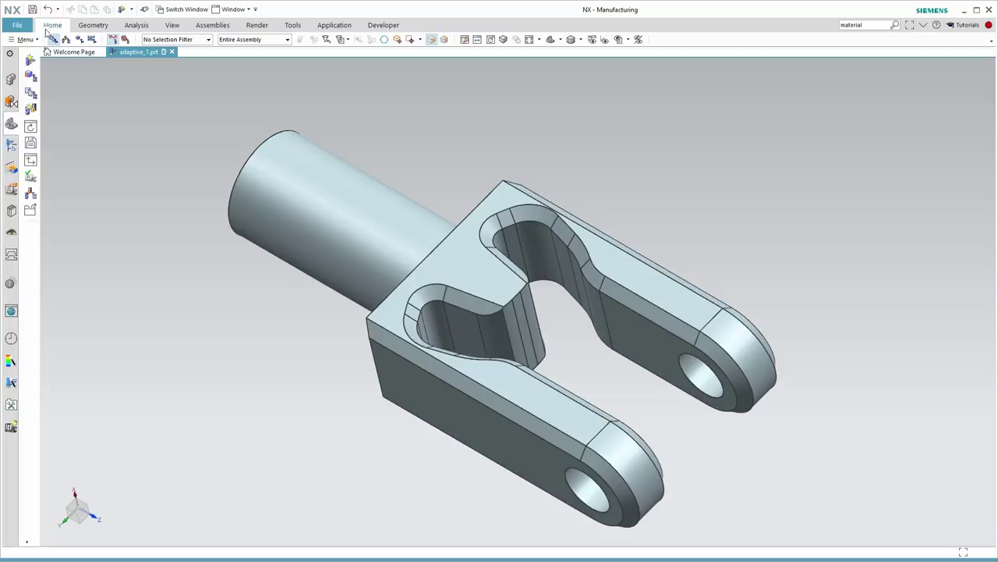
pyautogui.click(52, 26)
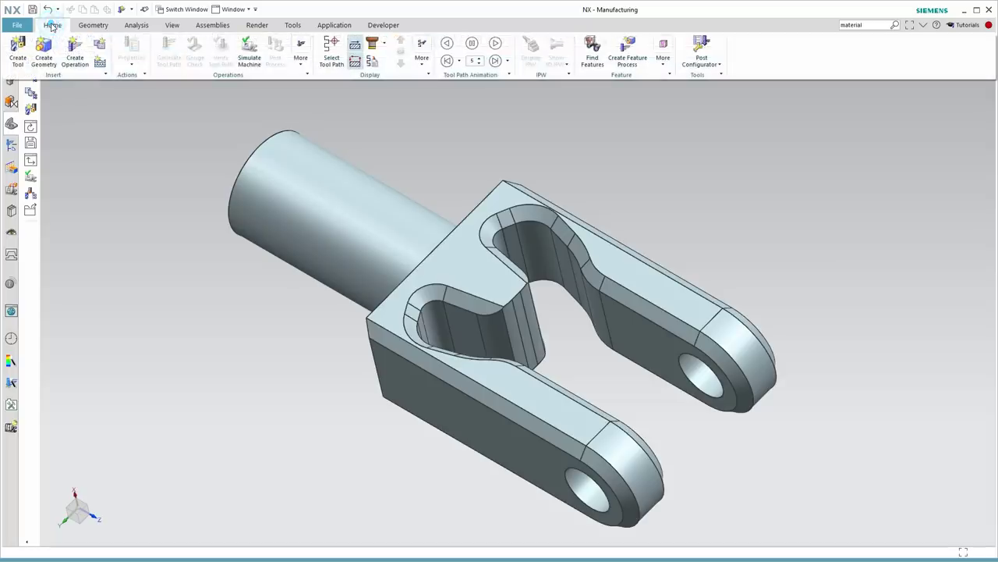
pyautogui.click(75, 48)
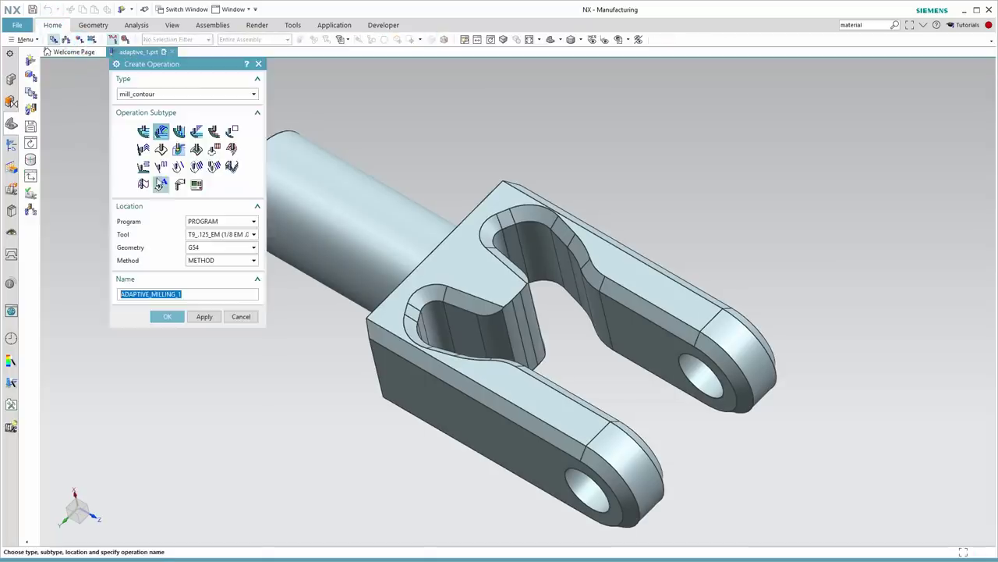
pyautogui.click(200, 236)
pyautogui.click(218, 236)
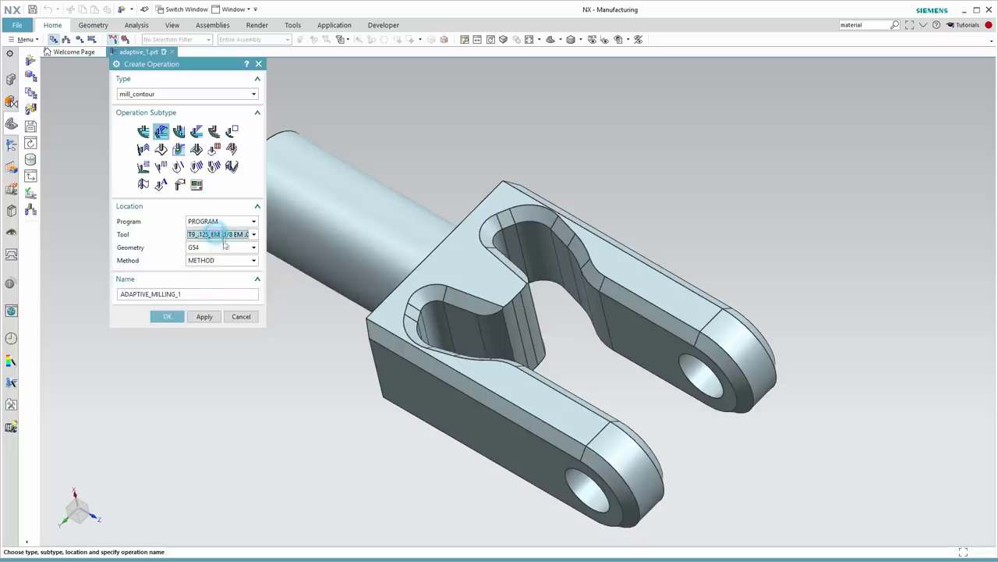
pyautogui.click(166, 317)
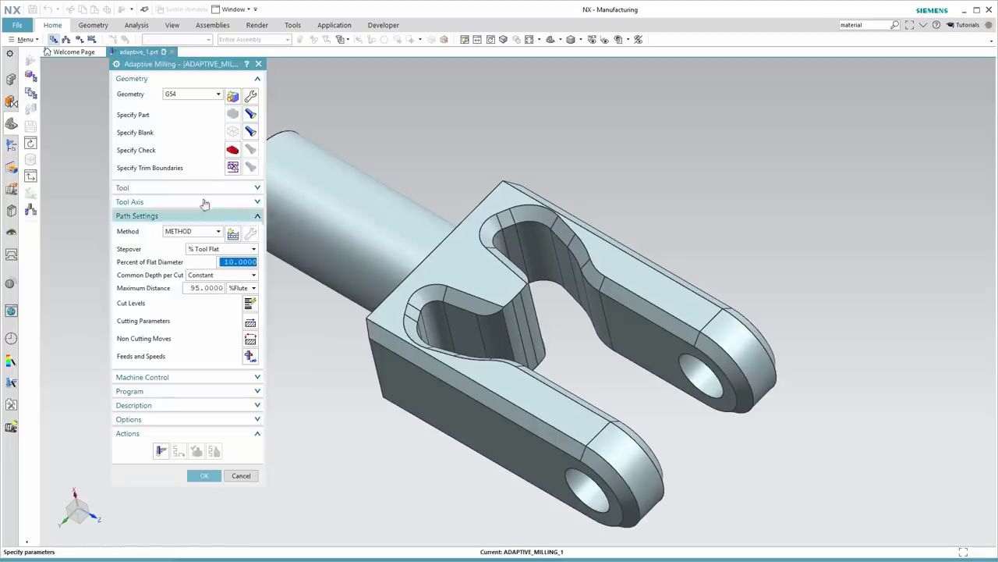
# Set the tool axis to Specify Vector and infer the vector from the short corner edge of the fork block beside the shank.
pyautogui.click(167, 201)
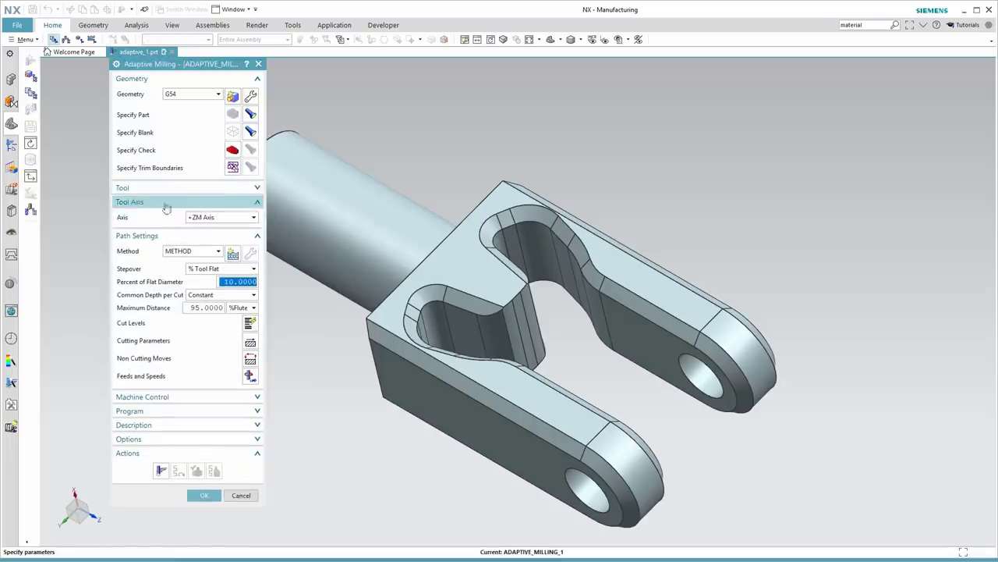
pyautogui.click(206, 218)
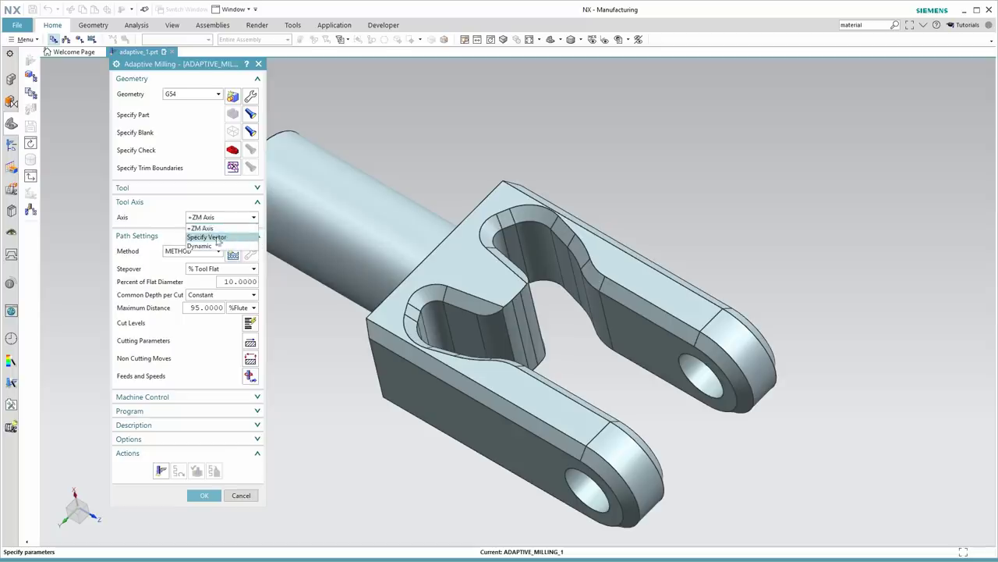
pyautogui.click(203, 238)
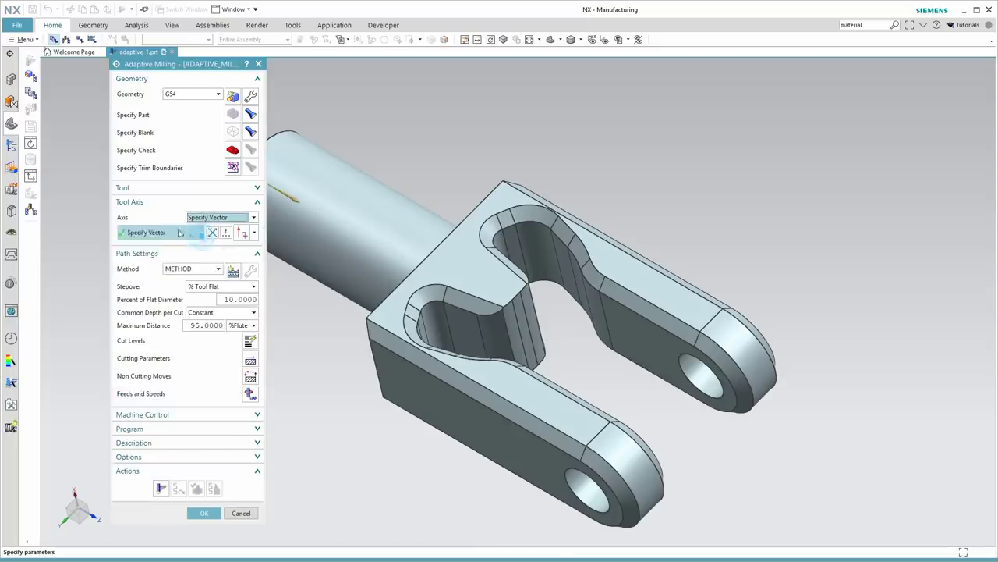
pyautogui.click(254, 233)
pyautogui.click(241, 252)
pyautogui.moveTo(374, 302); pyautogui.dragTo(461, 341, button='middle')
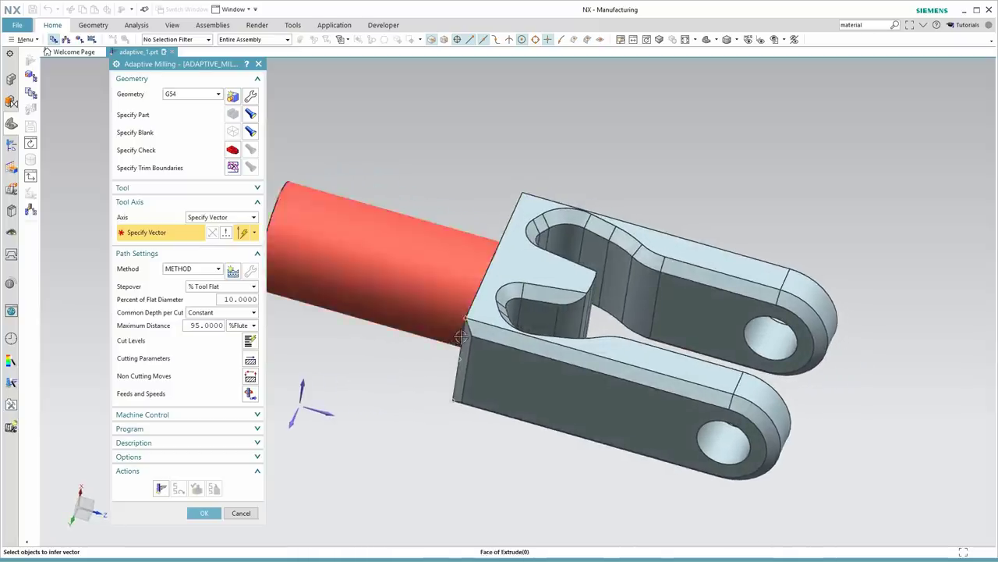
pyautogui.click(442, 334)
pyautogui.moveTo(377, 324); pyautogui.dragTo(240, 478, button='middle')
pyautogui.click(427, 350)
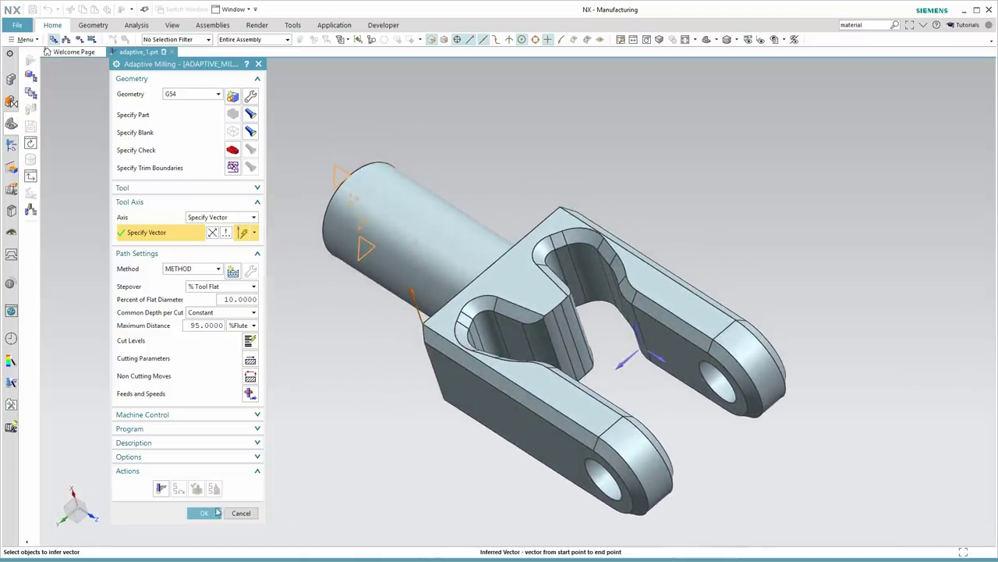
# Show the hidden PROFILE sketch, Sketch (13), from the model history.
pyautogui.click(12, 125)
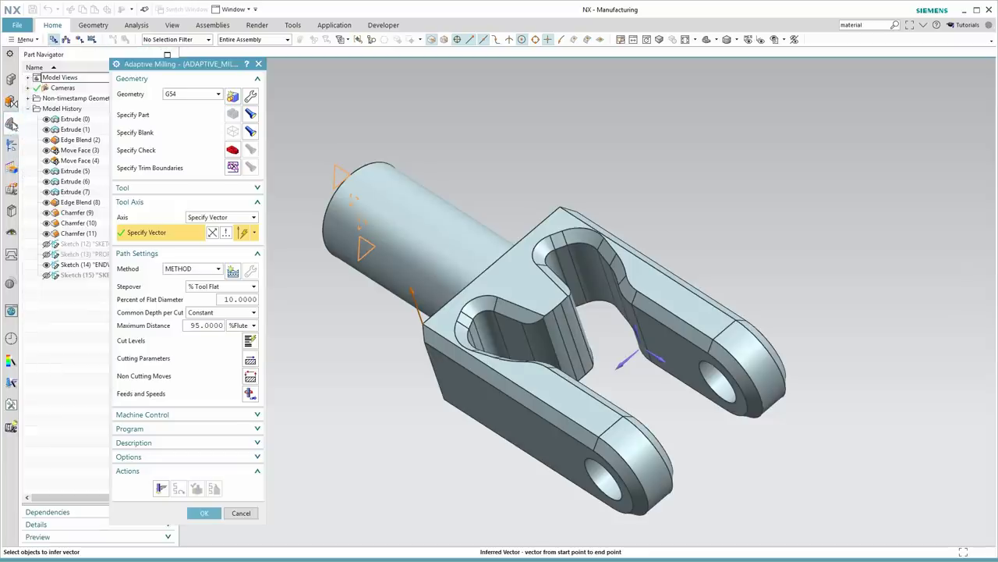
pyautogui.rightClick(72, 255)
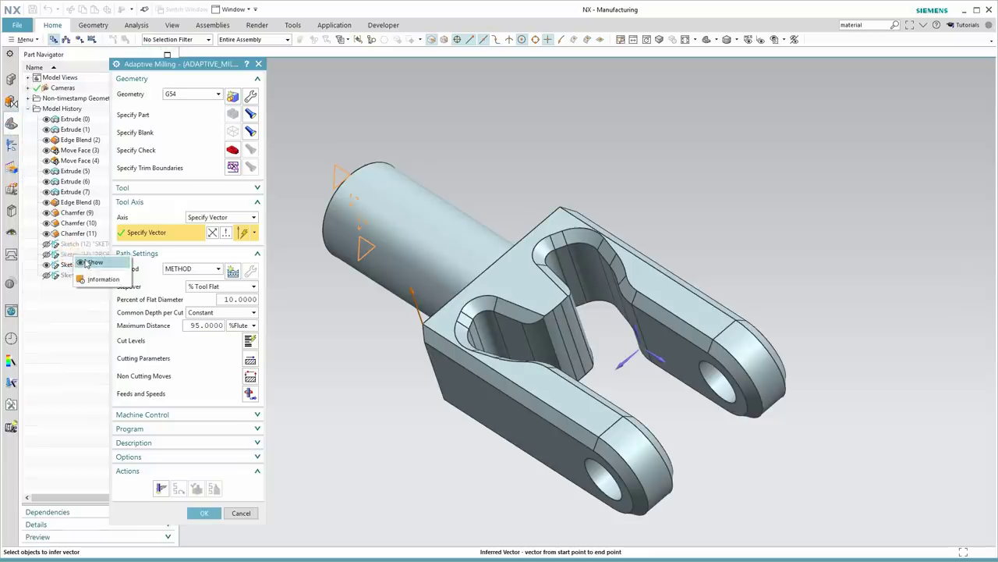
pyautogui.click(85, 261)
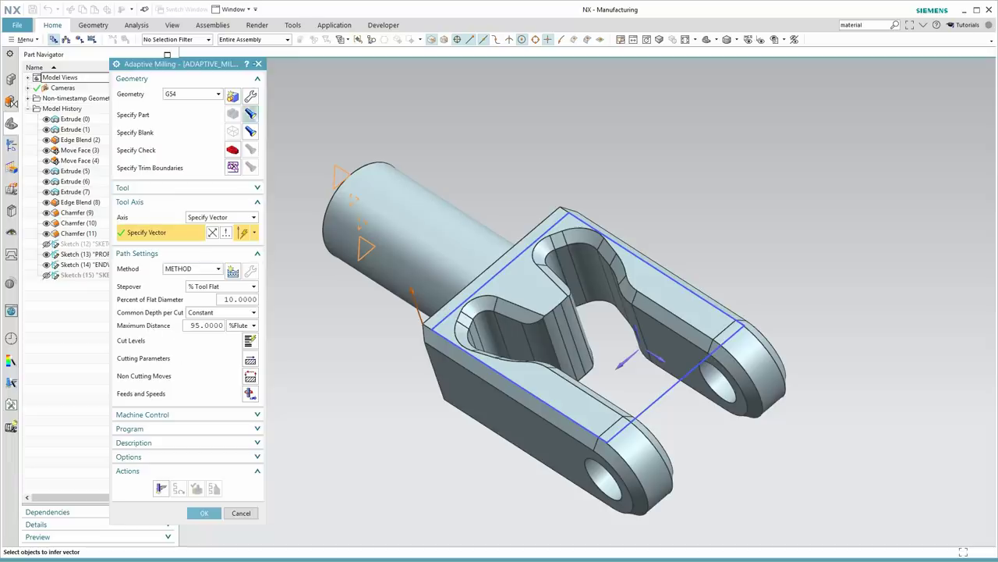
# Specify the trim boundary by curves, selecting the rectangular PROFILE sketch on the fork with the Connected Curves rule.
pyautogui.moveTo(584, 315); pyautogui.dragTo(243, 184, button='middle')
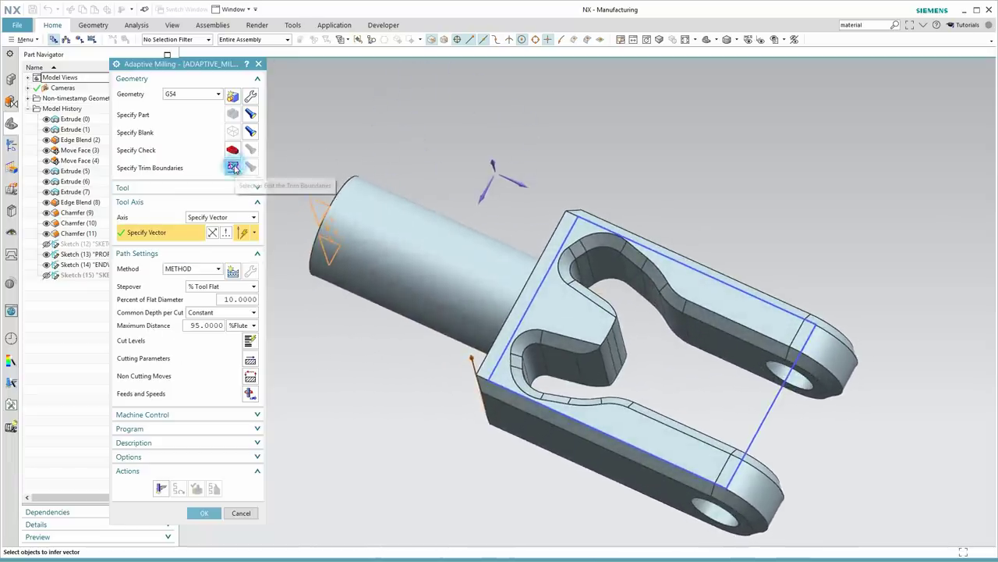
pyautogui.click(233, 167)
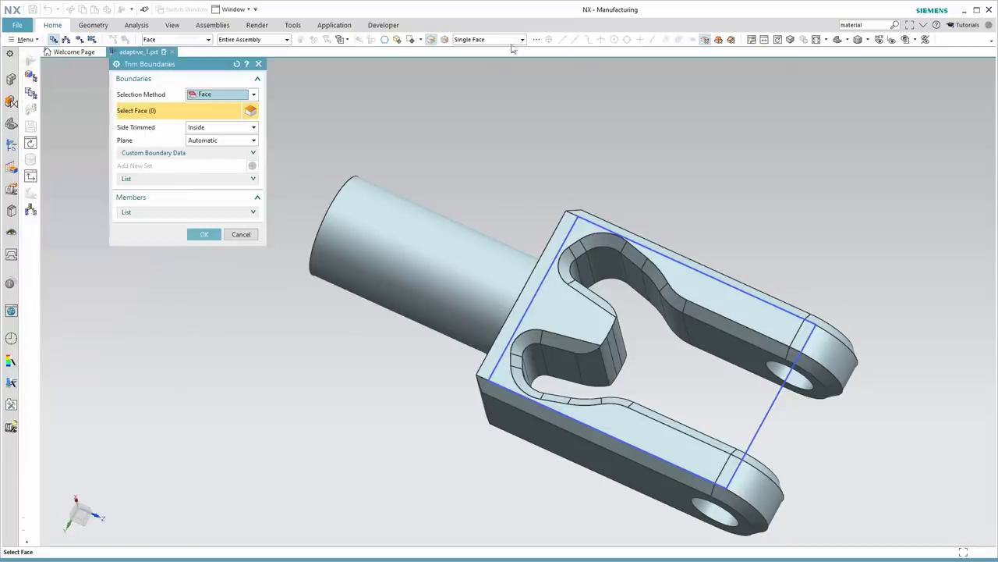
pyautogui.click(490, 40)
pyautogui.click(199, 94)
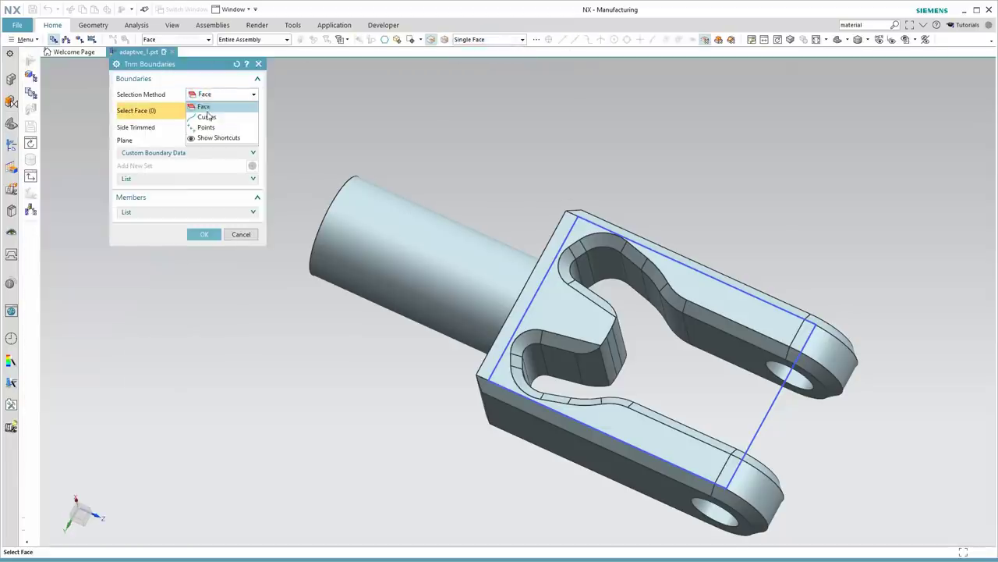
pyautogui.click(205, 104)
pyautogui.click(581, 41)
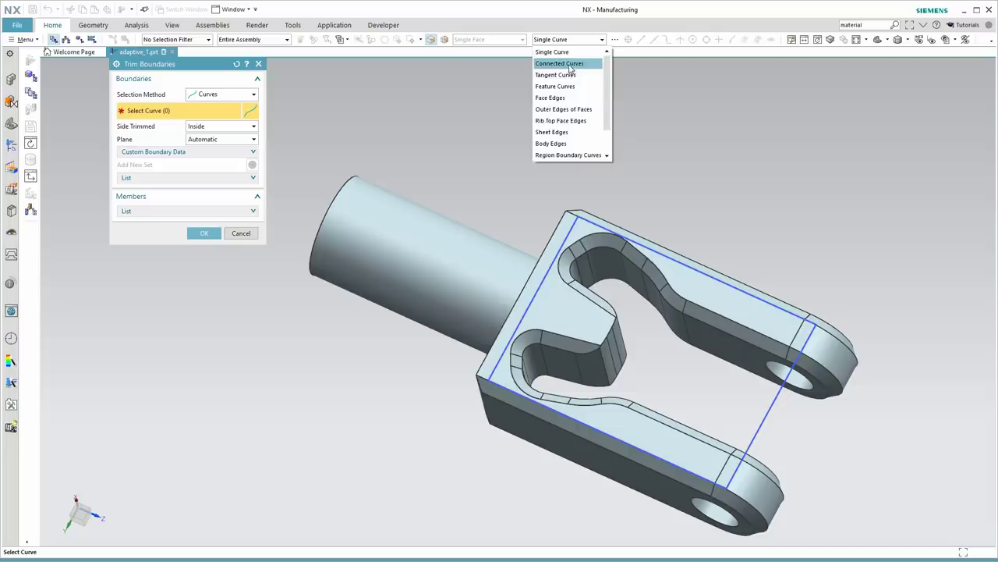
pyautogui.click(573, 67)
pyautogui.click(569, 232)
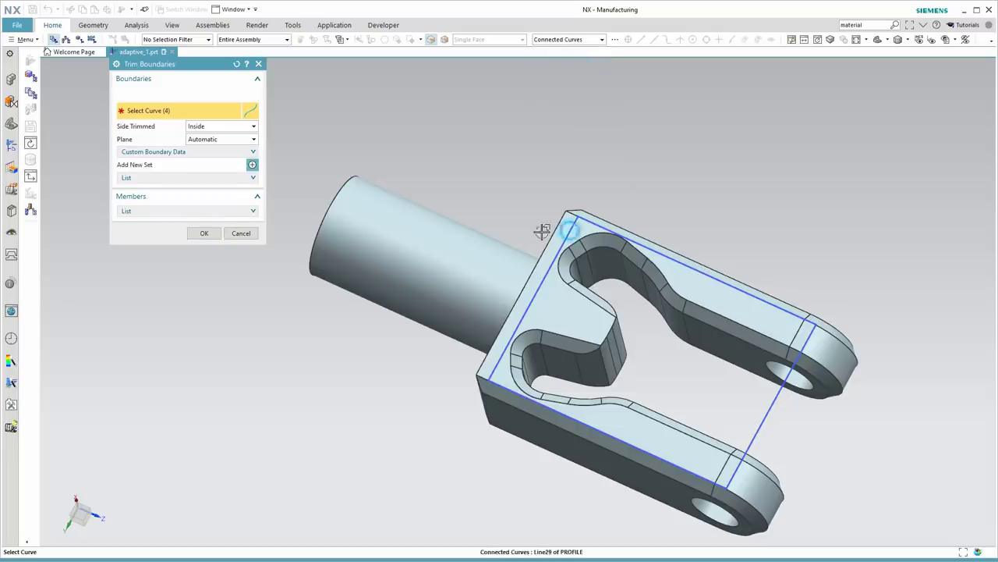
# Set the trim boundary's trimmed side to Outside and confirm the boundary.
pyautogui.moveTo(278, 236); pyautogui.dragTo(230, 236, button='middle')
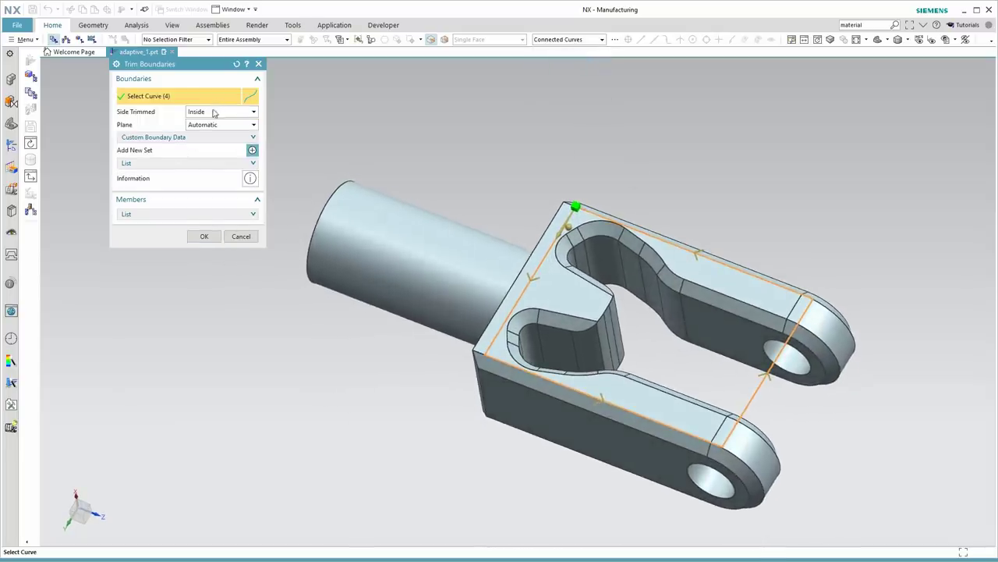
pyautogui.click(215, 112)
pyautogui.click(205, 129)
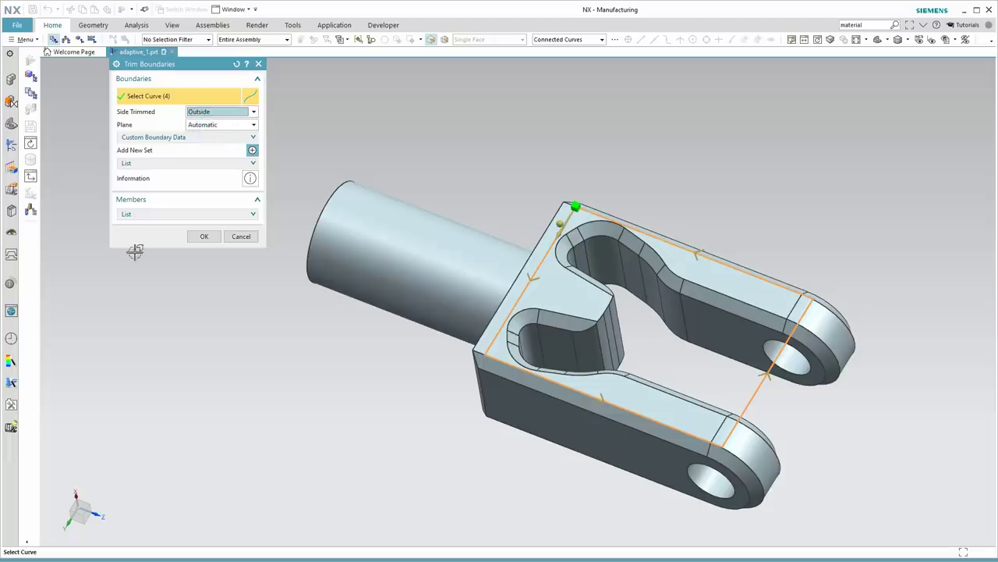
pyautogui.click(201, 237)
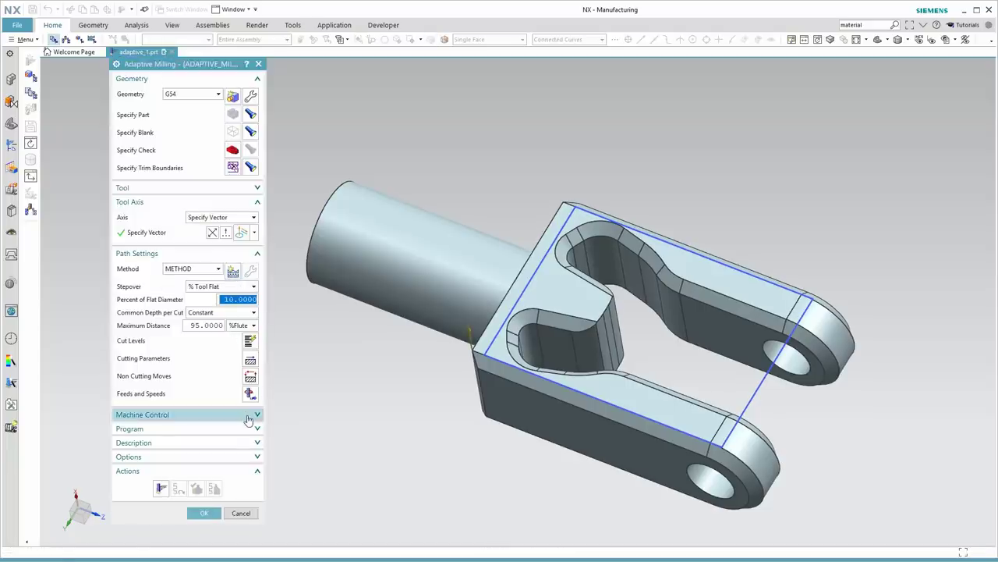
# Generate the Adaptive Milling tool path and inspect its coverage of the slot between the fork arms.
pyautogui.click(160, 489)
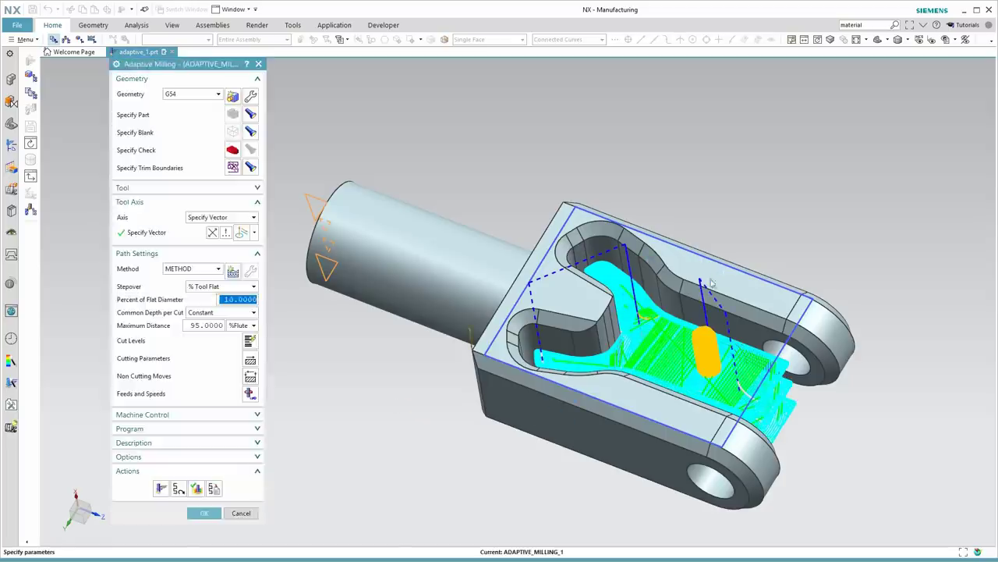
pyautogui.moveTo(722, 272); pyautogui.dragTo(809, 326, button='middle')
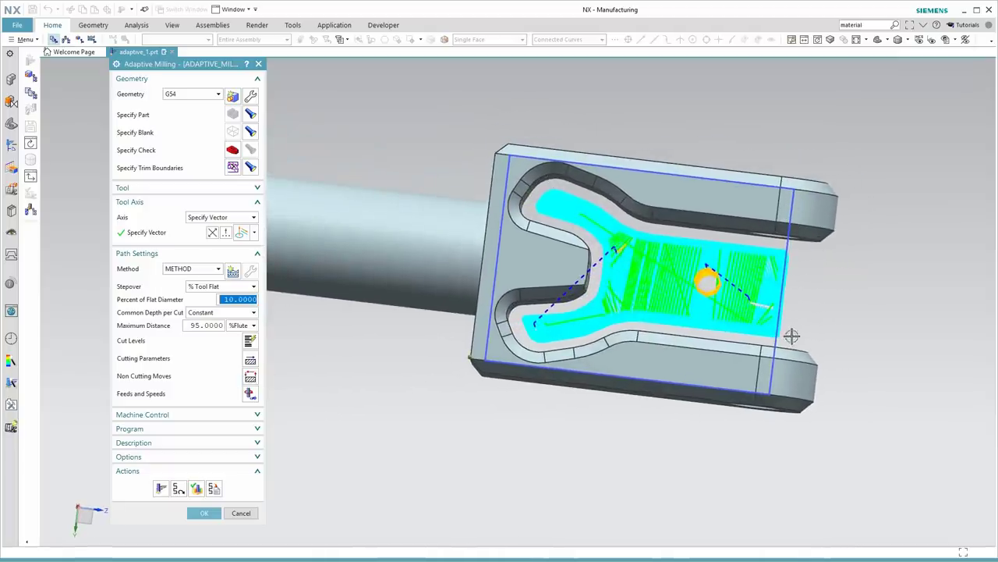
pyautogui.moveTo(792, 336); pyautogui.dragTo(772, 332, button='middle')
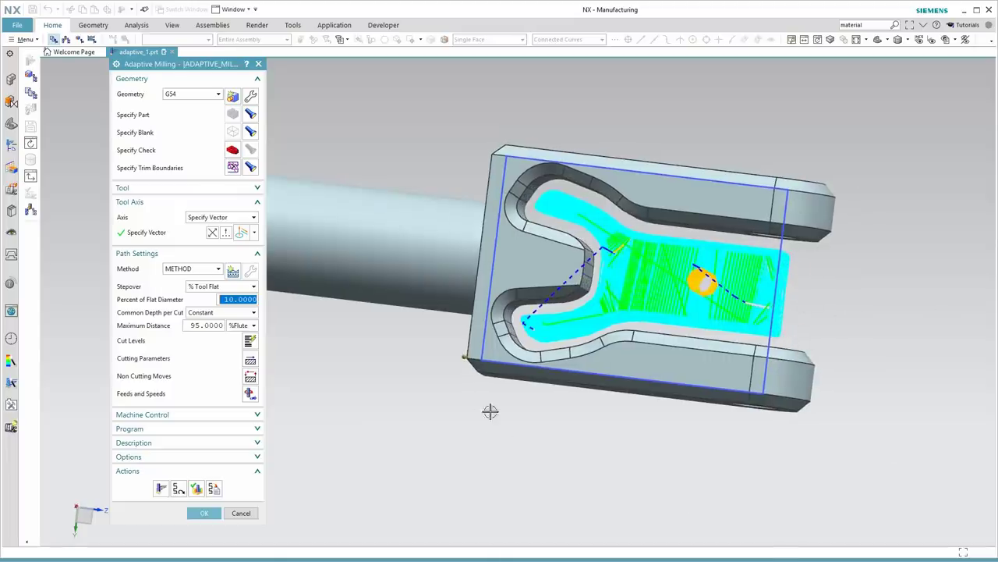
# Set the In Process Workpiece to Use 3D in the operation's containment cutting parameters and confirm.
pyautogui.click(251, 360)
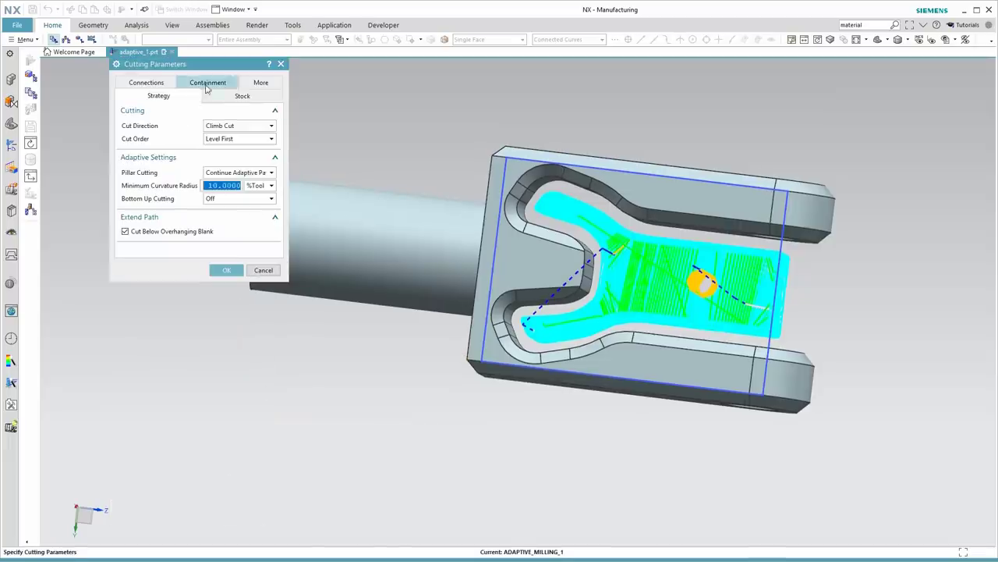
pyautogui.click(206, 84)
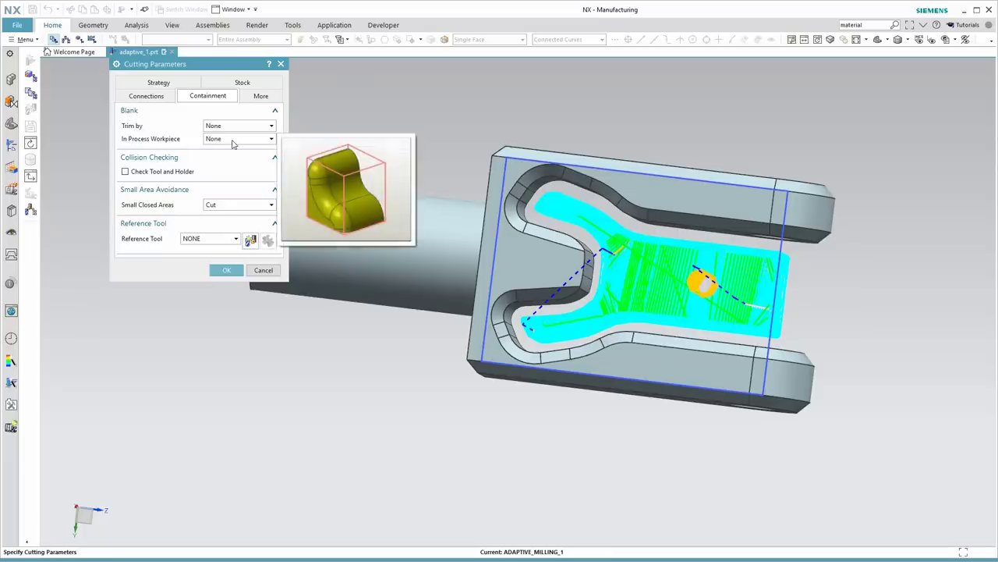
pyautogui.click(224, 141)
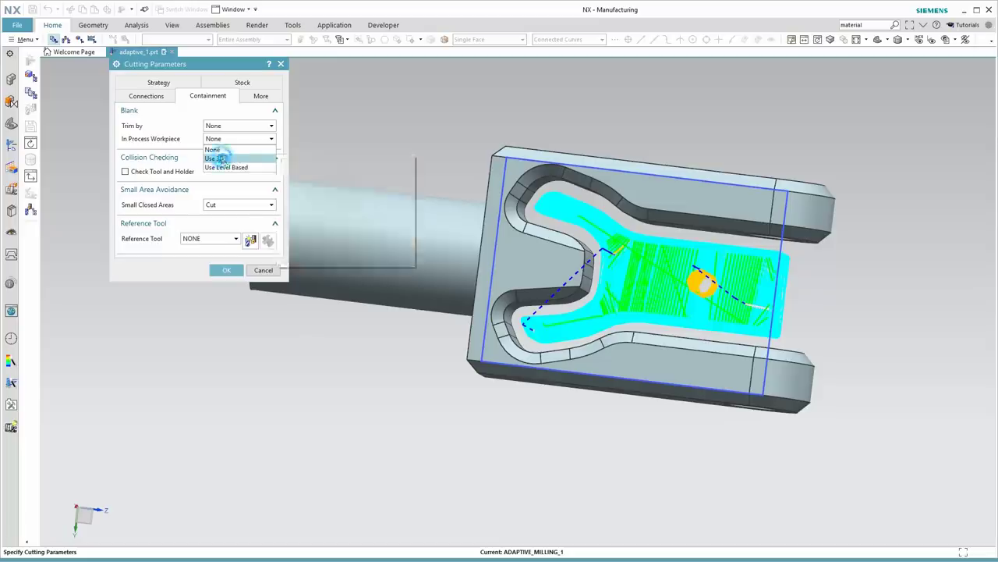
pyautogui.click(218, 159)
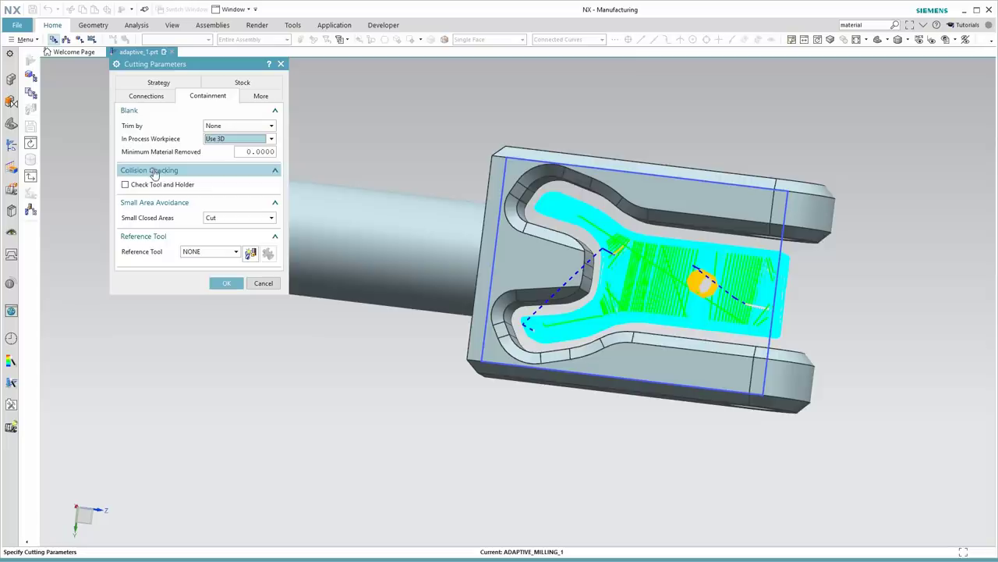
pyautogui.moveTo(160, 156)
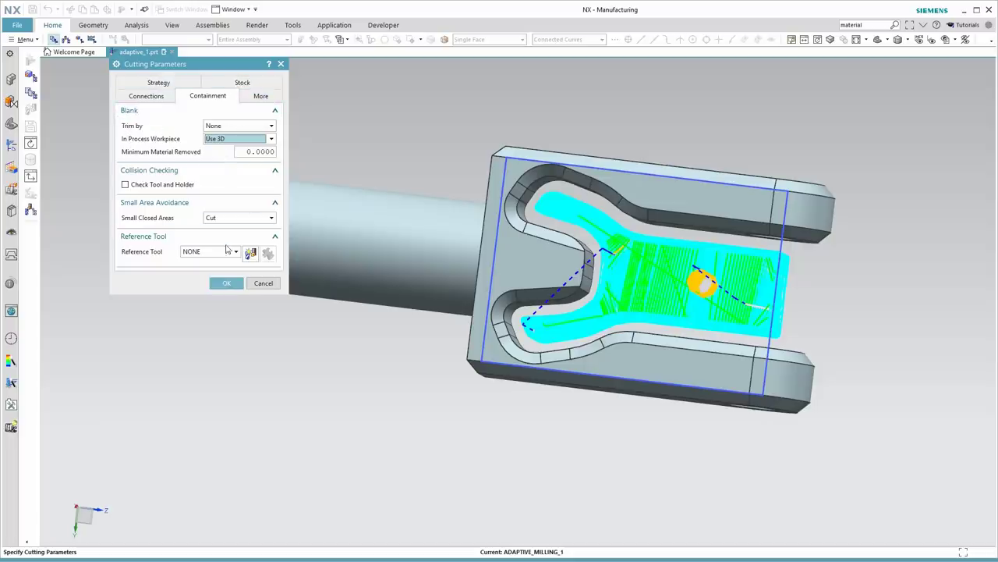
pyautogui.click(223, 283)
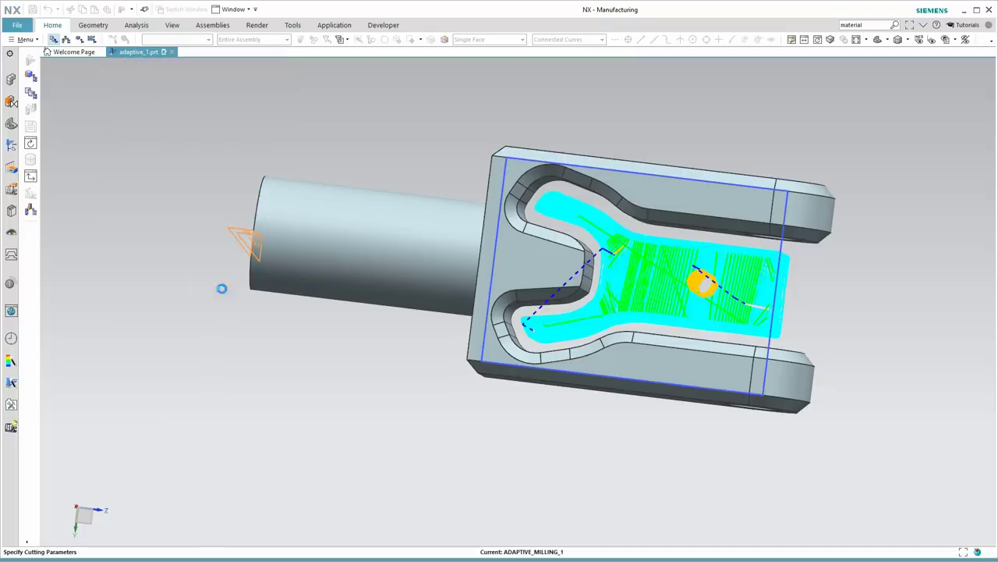
# Regenerate the Adaptive Milling tool path using the 3D in-process workpiece.
pyautogui.moveTo(274, 491); pyautogui.dragTo(599, 280, button='middle')
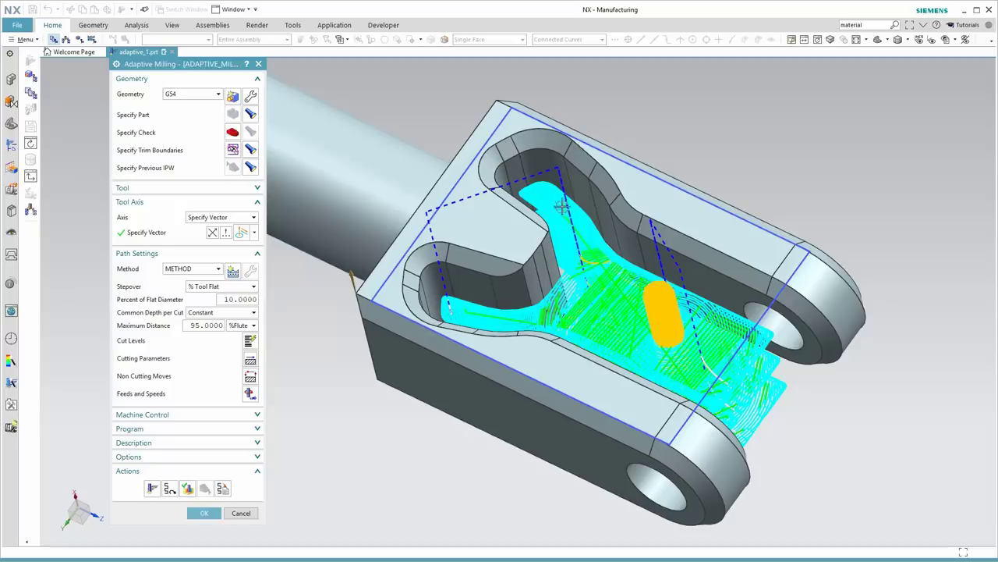
pyautogui.moveTo(485, 315); pyautogui.dragTo(575, 298, button='middle')
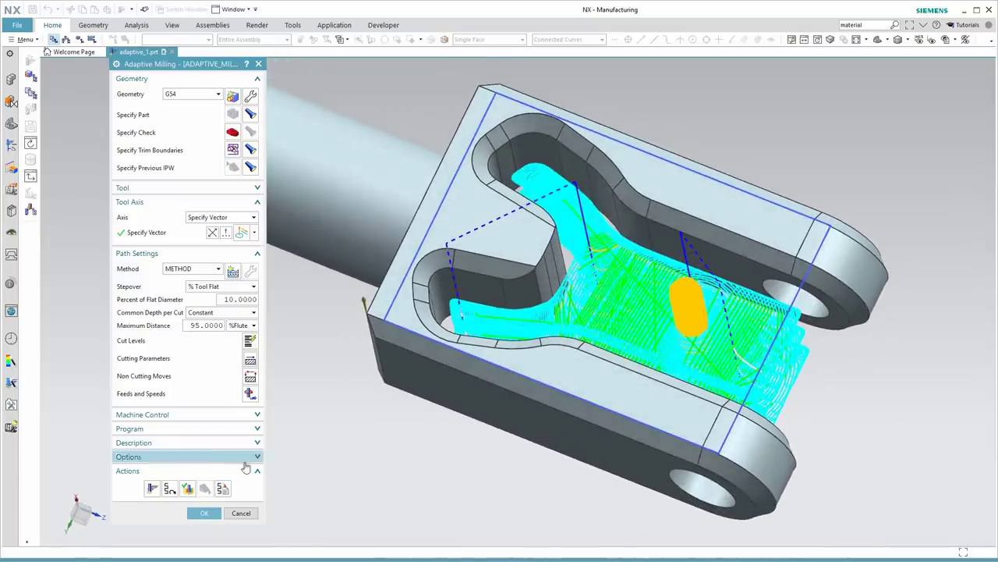
pyautogui.click(152, 489)
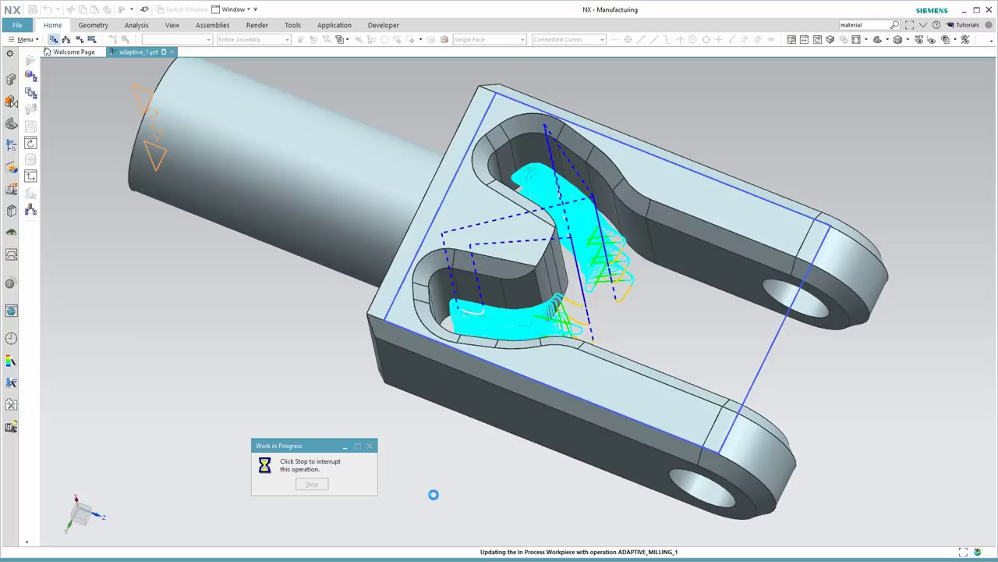
# Examine the regenerated tool path's cut levels and coverage in the two inner pockets of the fork from several angles.
pyautogui.scroll(1, 632, 399)
pyautogui.moveTo(633, 399); pyautogui.dragTo(546, 453, button='middle')
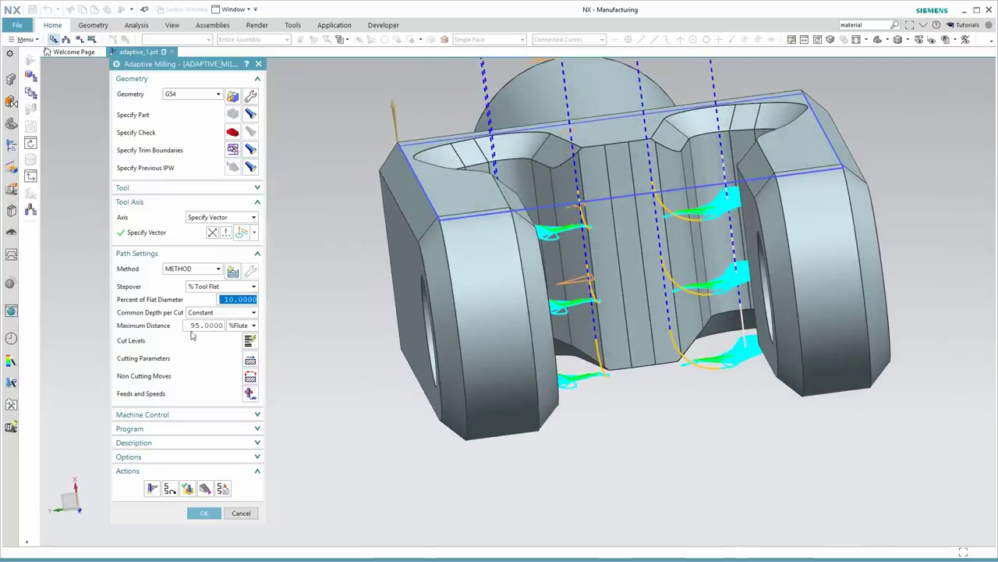
pyautogui.moveTo(484, 307); pyautogui.dragTo(726, 203, button='middle')
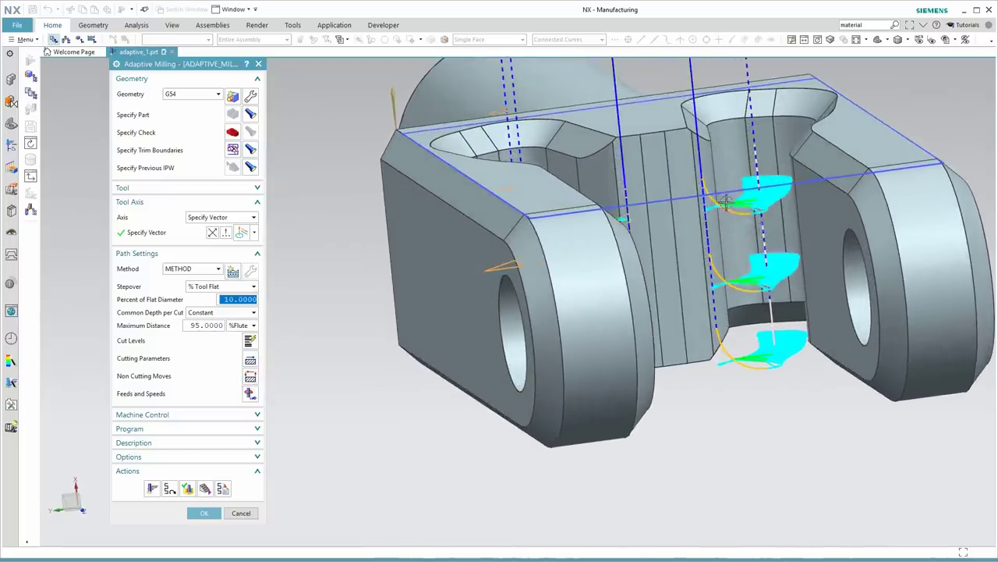
pyautogui.moveTo(786, 360); pyautogui.dragTo(707, 241, button='middle')
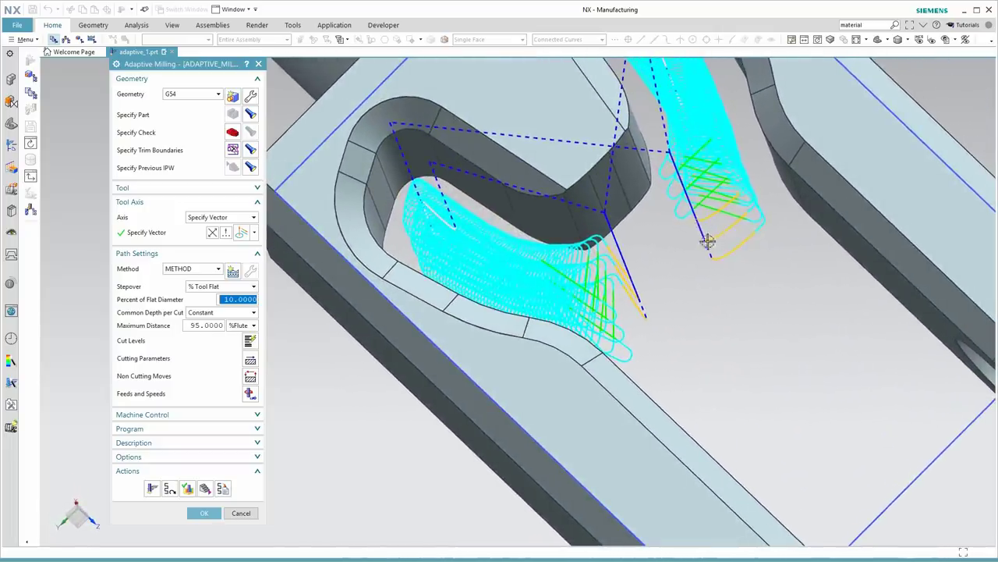
pyautogui.scroll(-4, 700, 323)
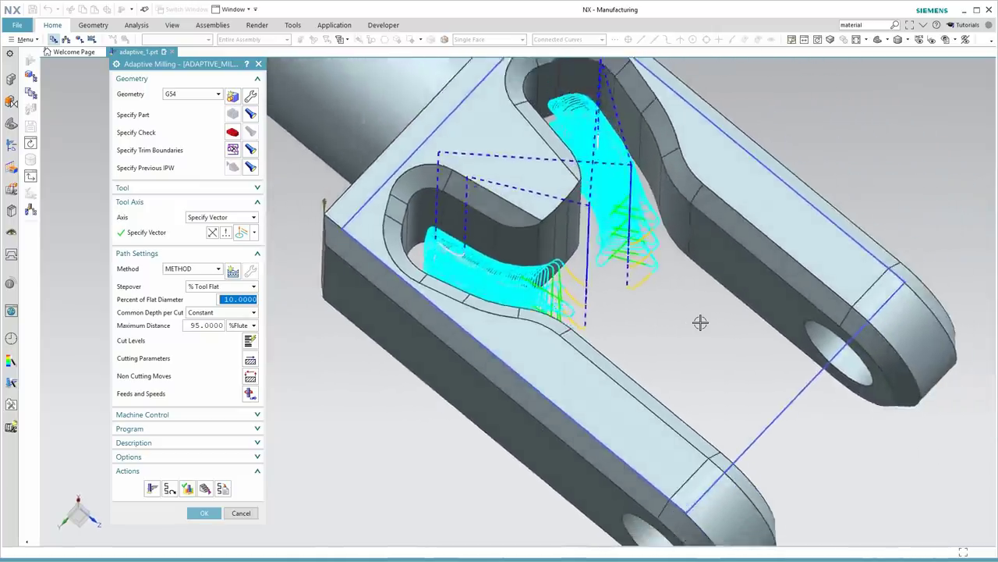
pyautogui.moveTo(698, 326); pyautogui.dragTo(760, 388, button='middle')
pyautogui.scroll(-2, 803, 274)
pyautogui.moveTo(802, 275); pyautogui.dragTo(765, 326, button='middle')
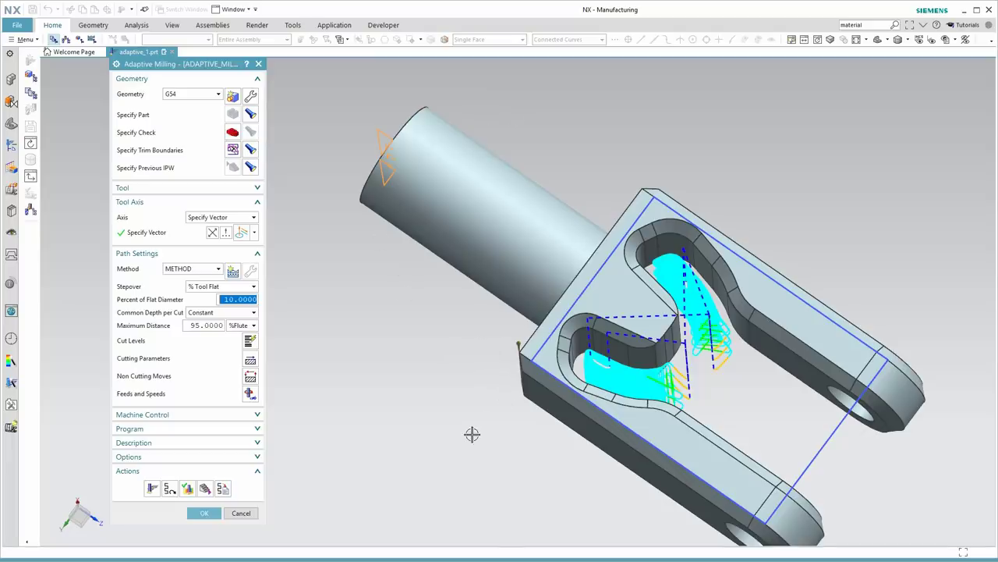
pyautogui.moveTo(445, 408); pyautogui.dragTo(354, 453, button='middle')
pyautogui.scroll(2, 431, 399)
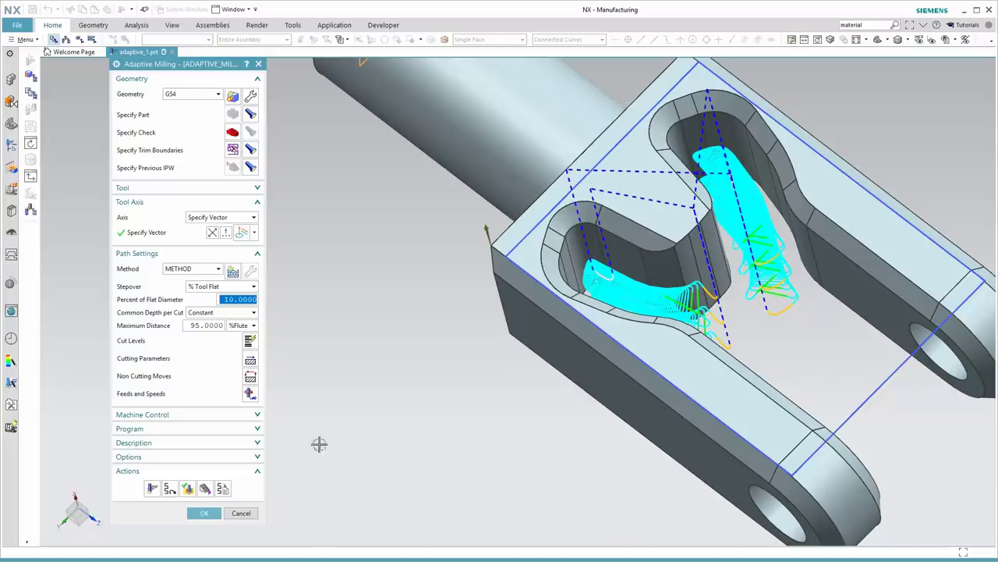
# Add a Cutter Compensation event with its default settings to the operation's start of path events.
pyautogui.click(168, 414)
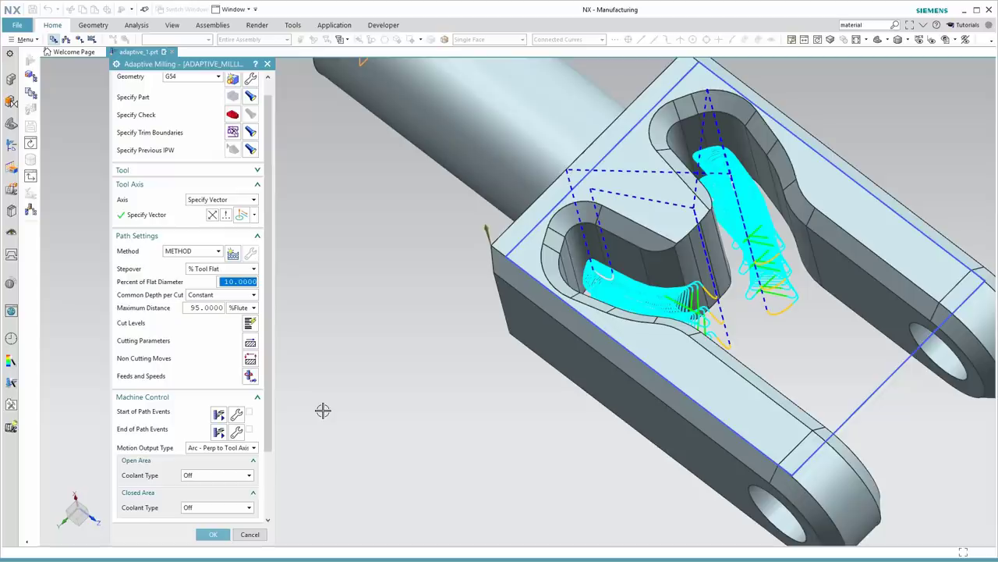
pyautogui.moveTo(323, 411); pyautogui.dragTo(323, 411, button='middle')
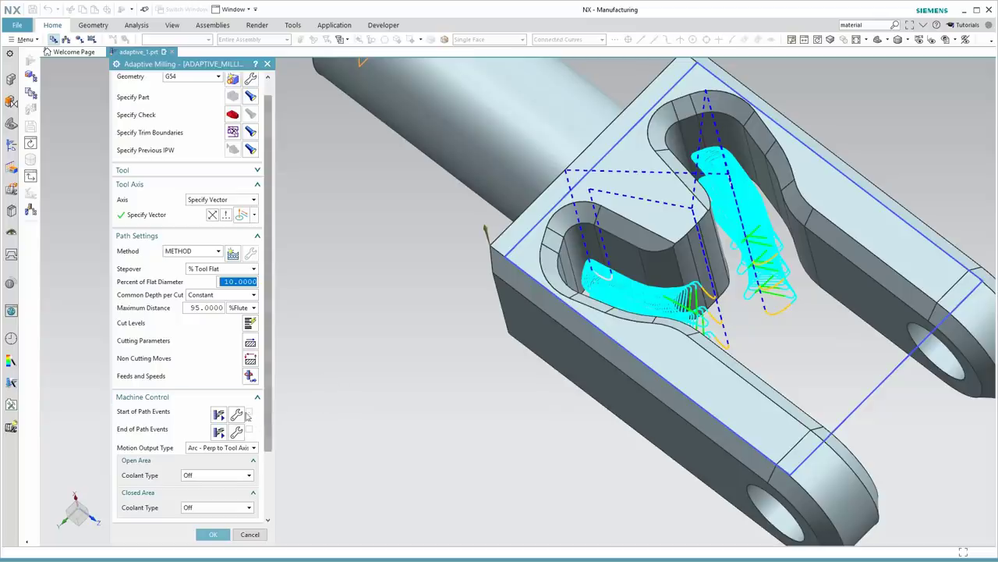
pyautogui.click(238, 414)
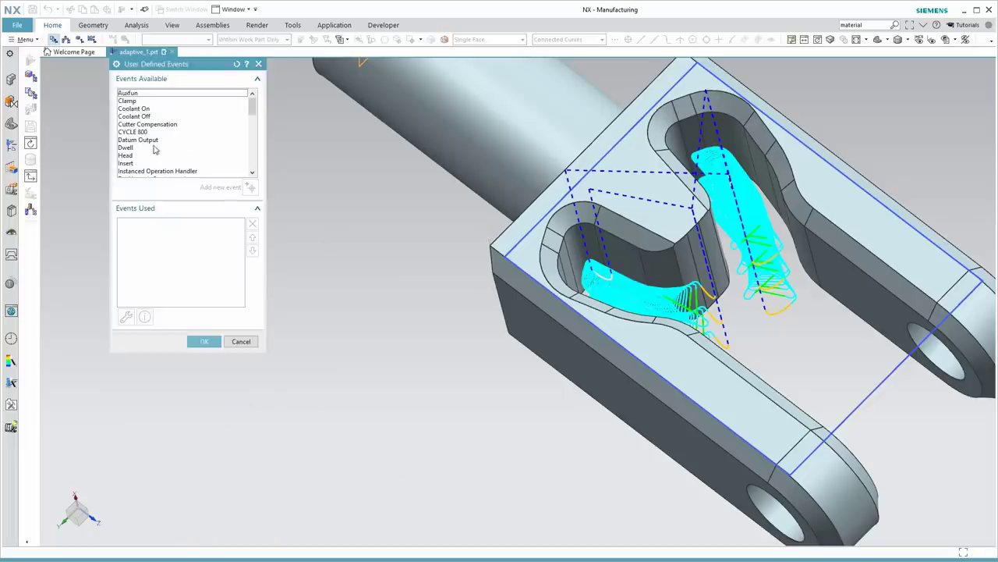
pyautogui.scroll(-1, 154, 149)
pyautogui.scroll(1, 187, 153)
pyautogui.click(162, 125)
pyautogui.click(251, 187)
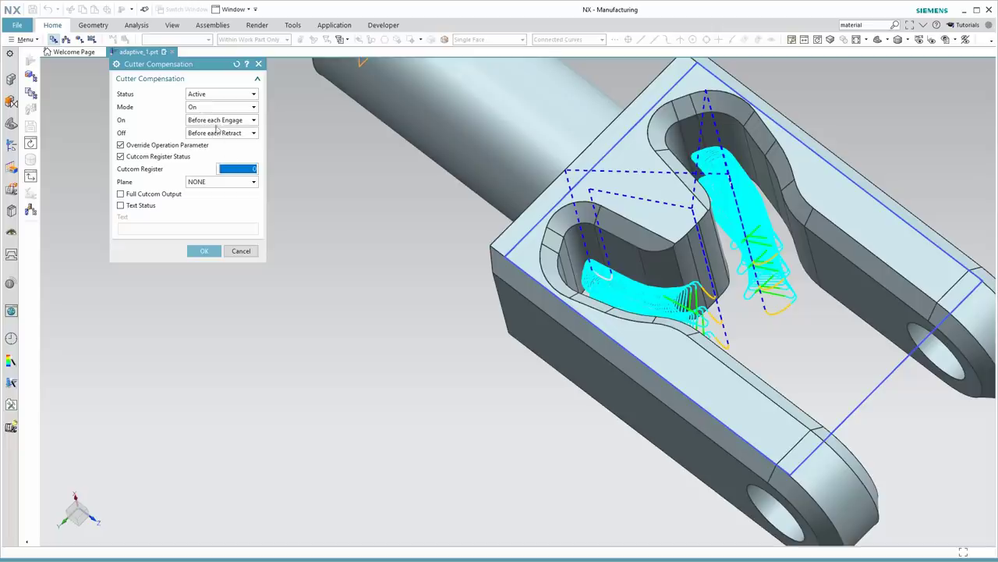
pyautogui.click(201, 129)
pyautogui.click(203, 251)
pyautogui.click(202, 341)
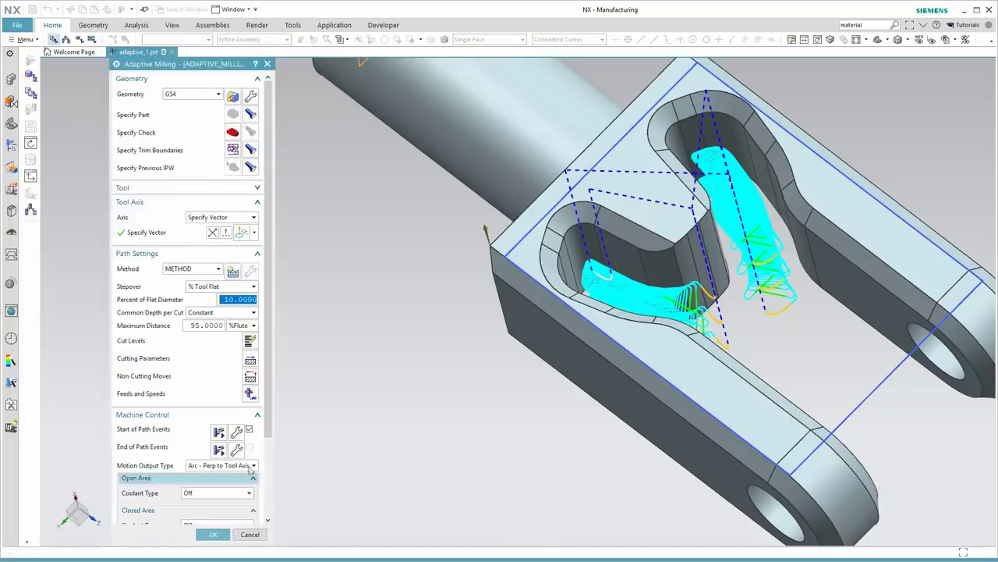
# Review the remaining machine control settings and accept the Adaptive Milling operation.
pyautogui.moveTo(267, 408); pyautogui.dragTo(281, 501)
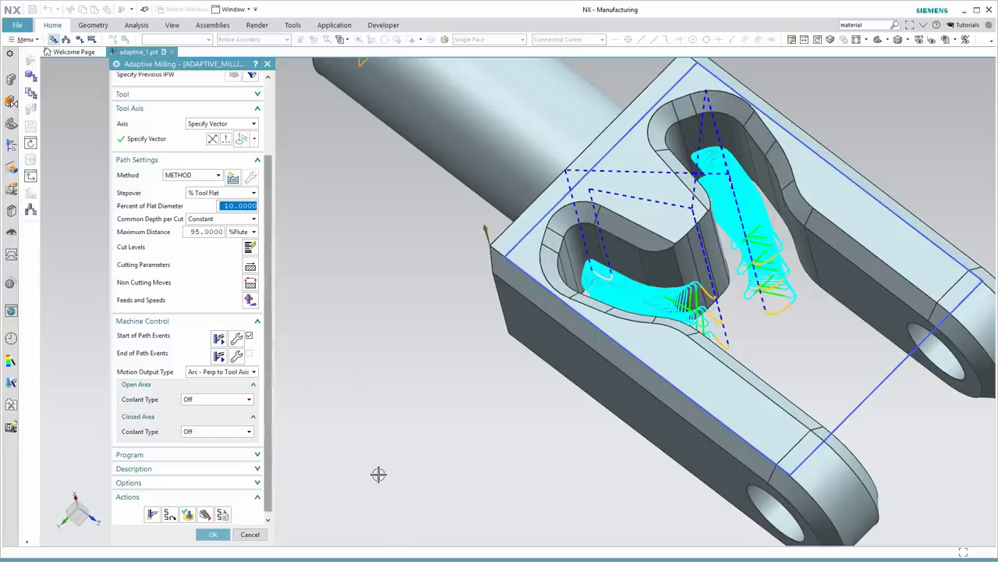
pyautogui.hotkey('ctrl', 'f')
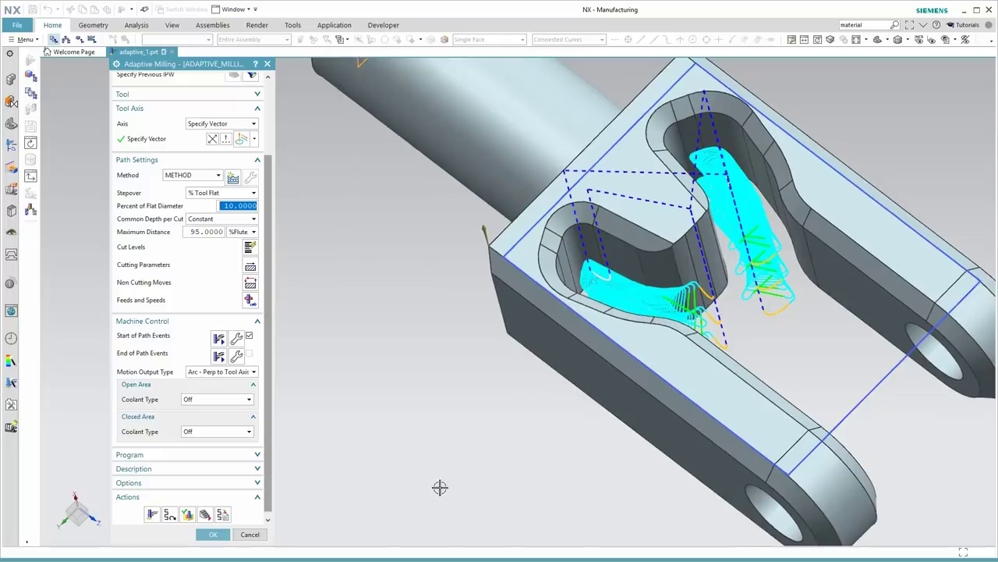
pyautogui.click(212, 535)
pyautogui.scroll(-1, 570, 424)
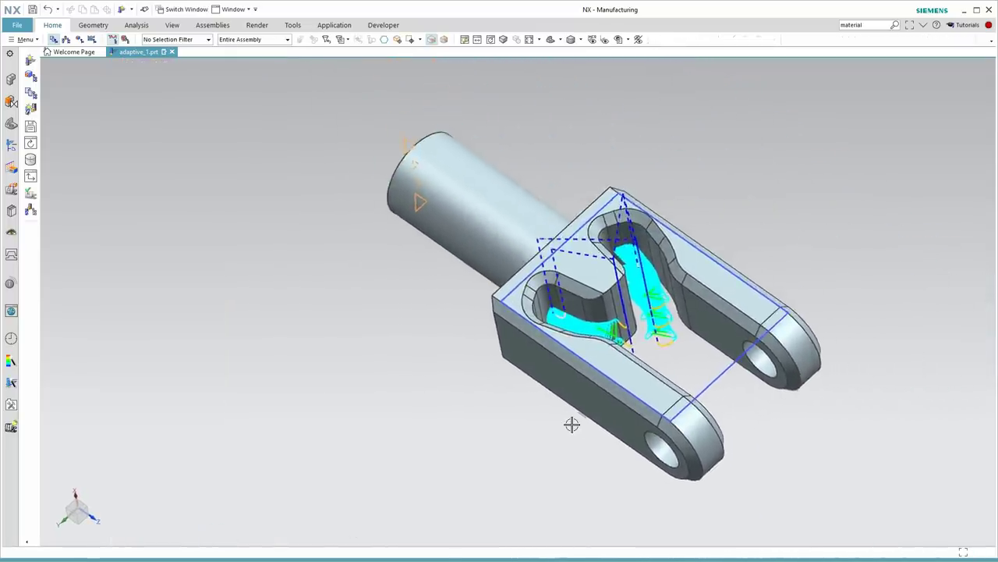
pyautogui.scroll(2, 570, 424)
pyautogui.moveTo(570, 424); pyautogui.dragTo(565, 426, button='middle')
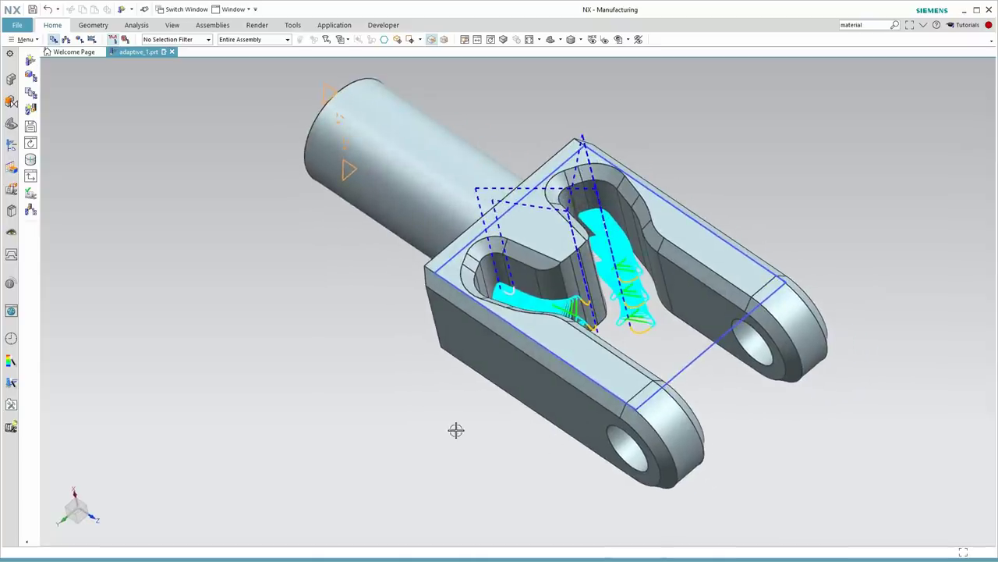